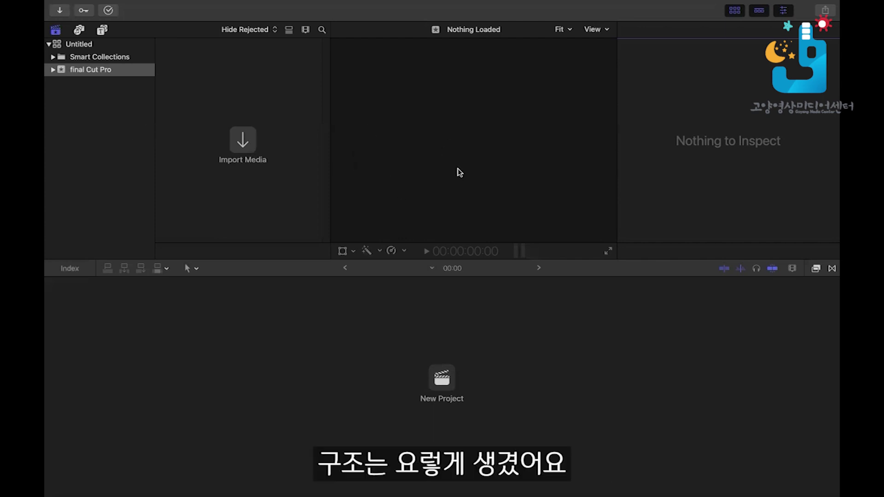
Rename the Untitled library as edit
left_click(84, 183)
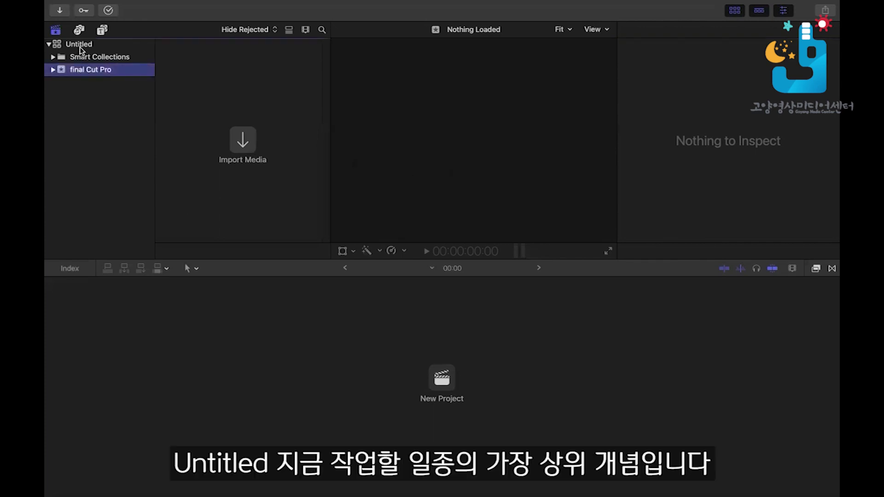
left_click(80, 44)
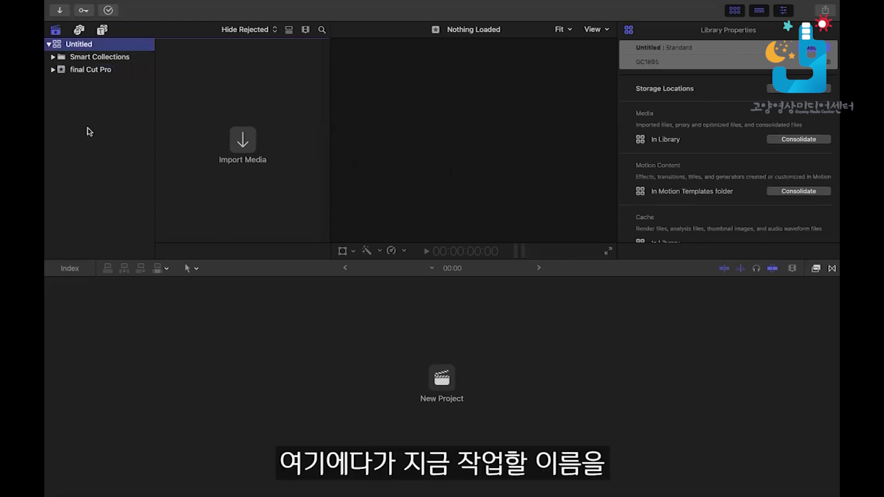
key("Return")
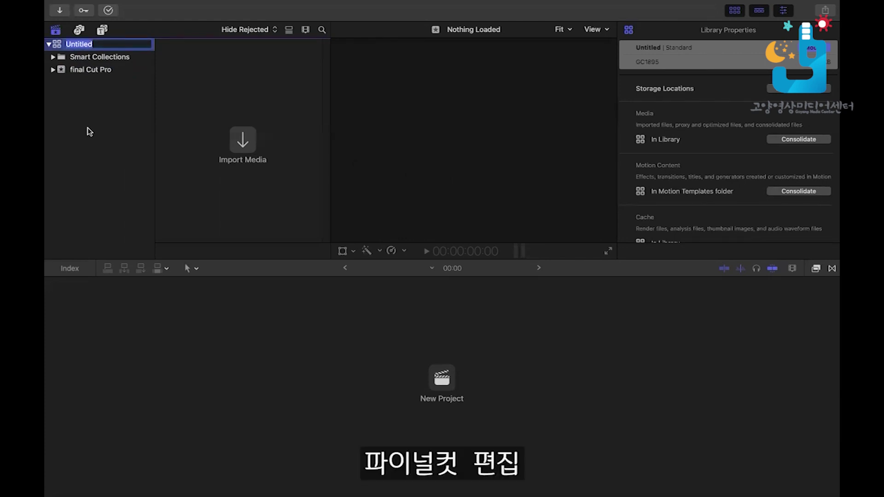
type("fin")
key("BackSpace")
key("BackSpace")
key("BackSpace")
type("edit")
key("Return")
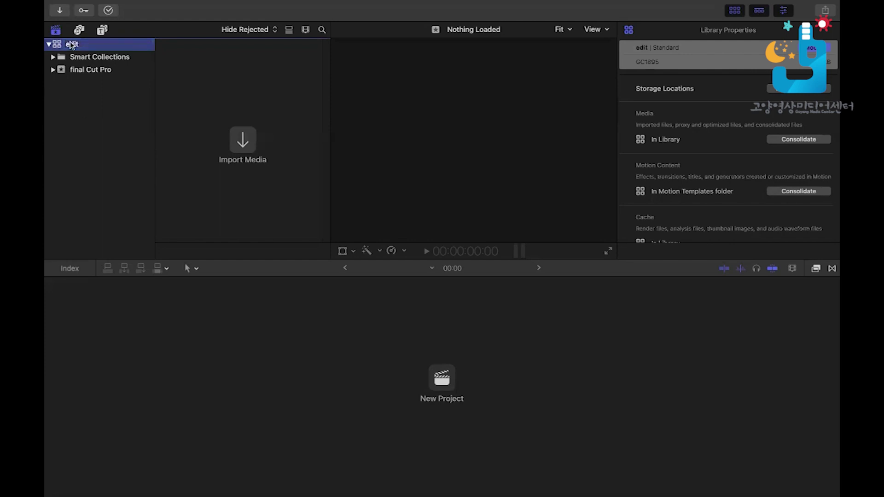
Select the edit library and open the media import window
left_click(90, 62)
left_click(88, 72)
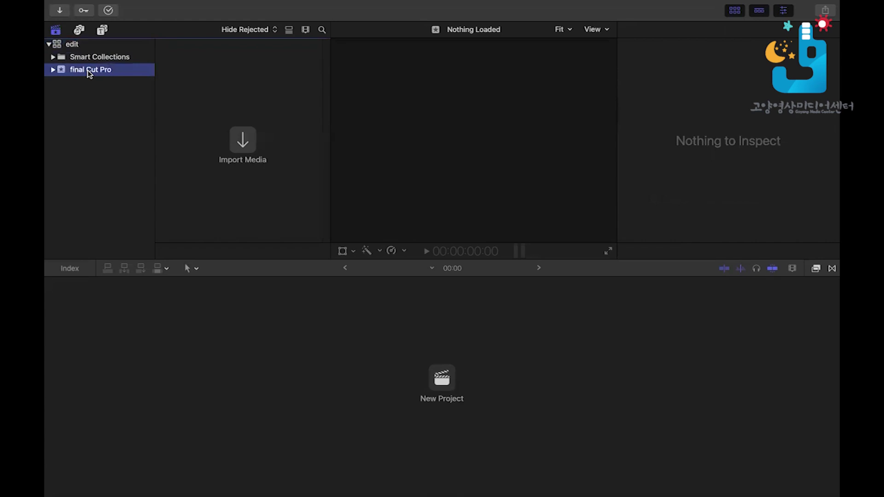
key("Up")
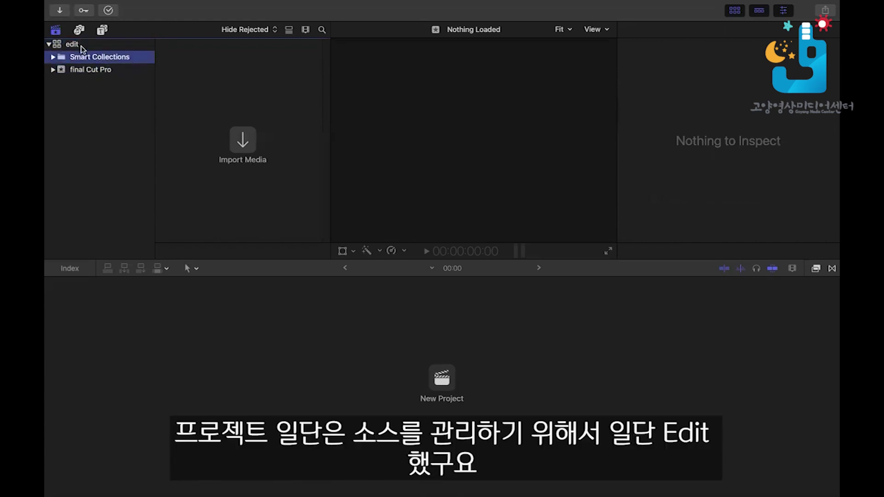
key("Up")
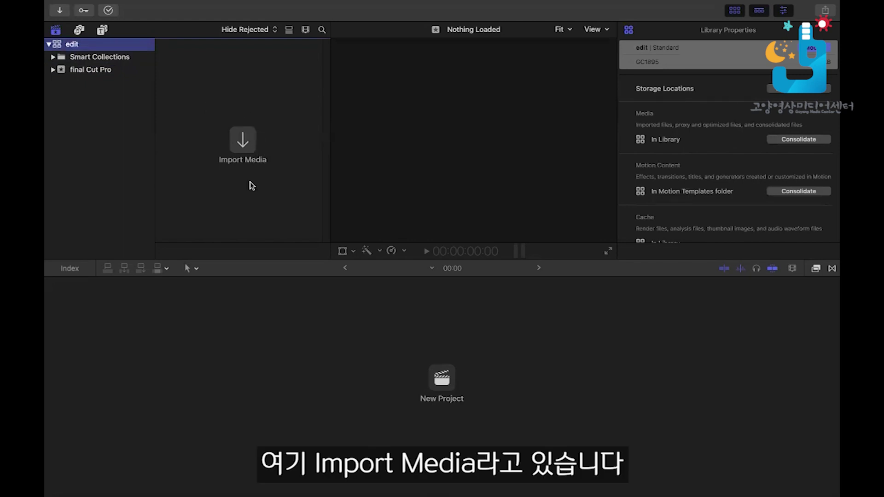
left_click(240, 146)
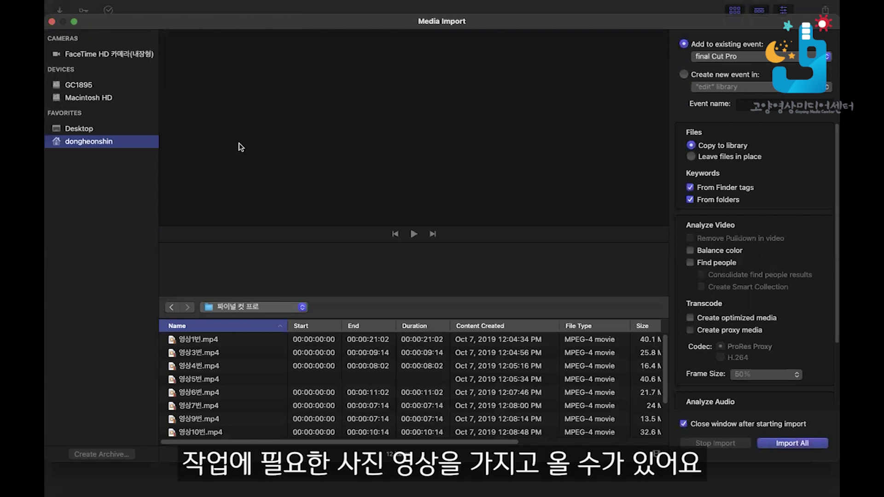
Look through the available video files and play a preview of 영상1번.mp4 before importing
left_click(245, 341)
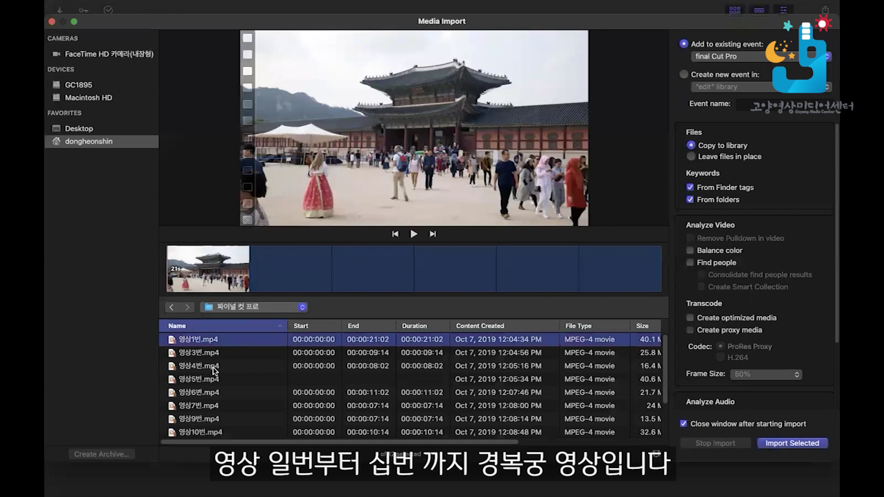
scroll(209, 426, "down", 3)
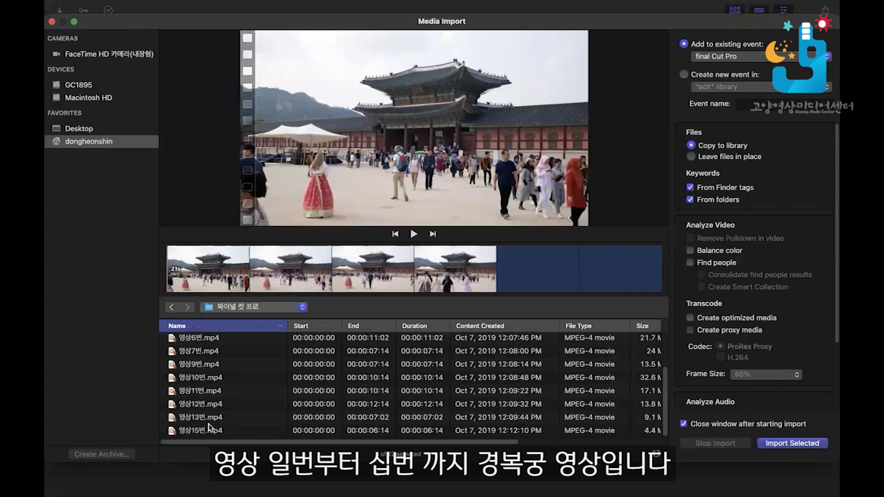
left_click(210, 429)
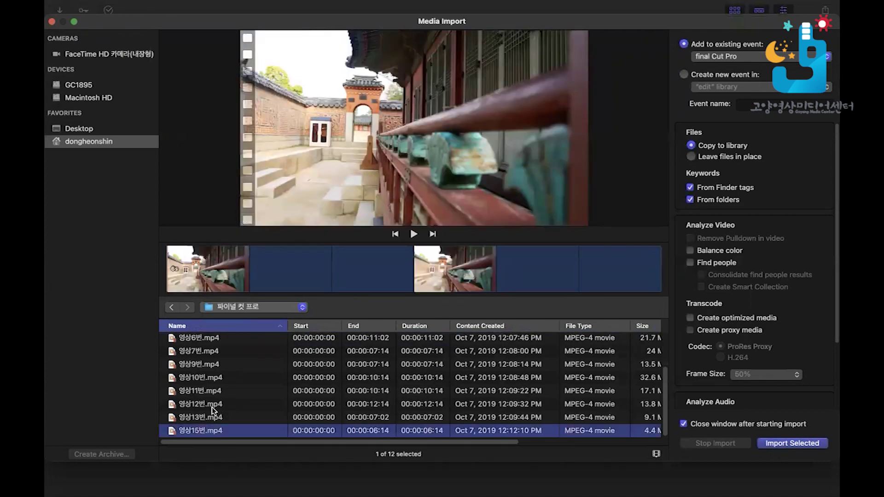
scroll(211, 414, "up", 3)
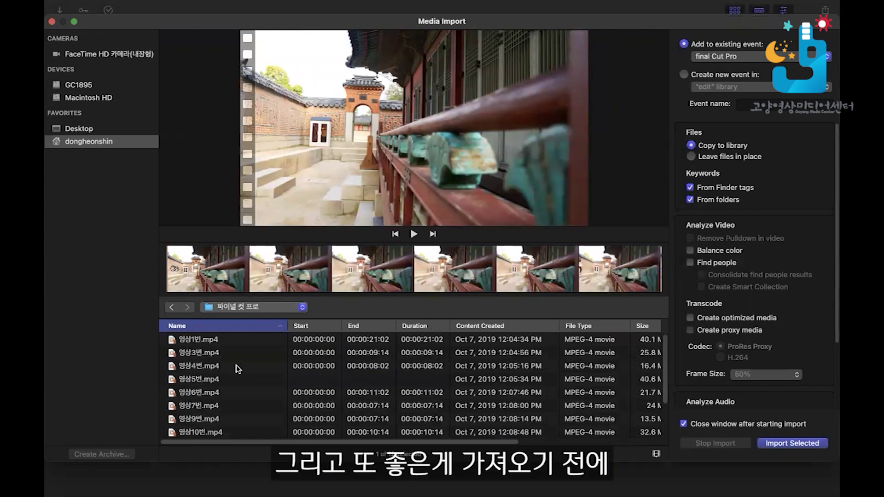
left_click(194, 343)
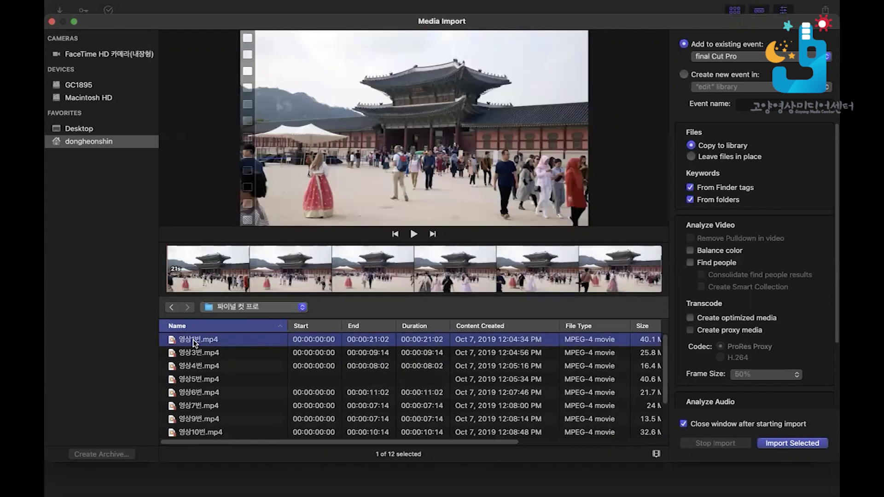
left_click(213, 279)
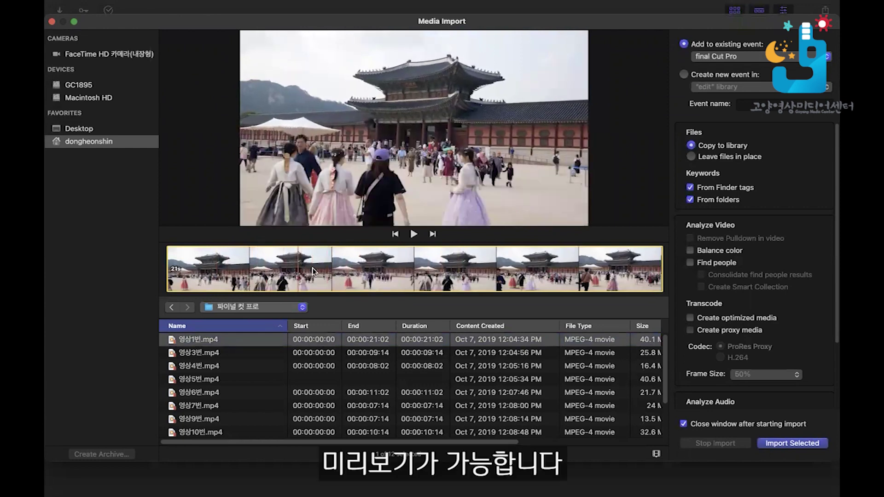
left_click(413, 235)
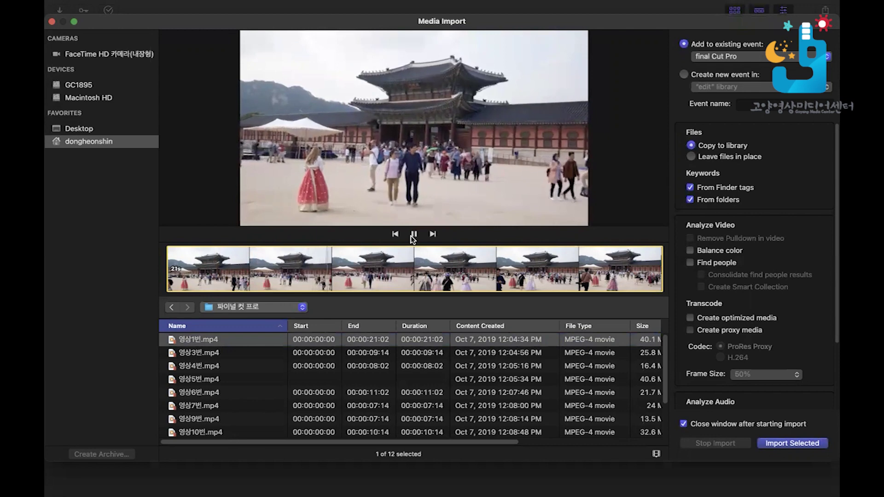
left_click(413, 236)
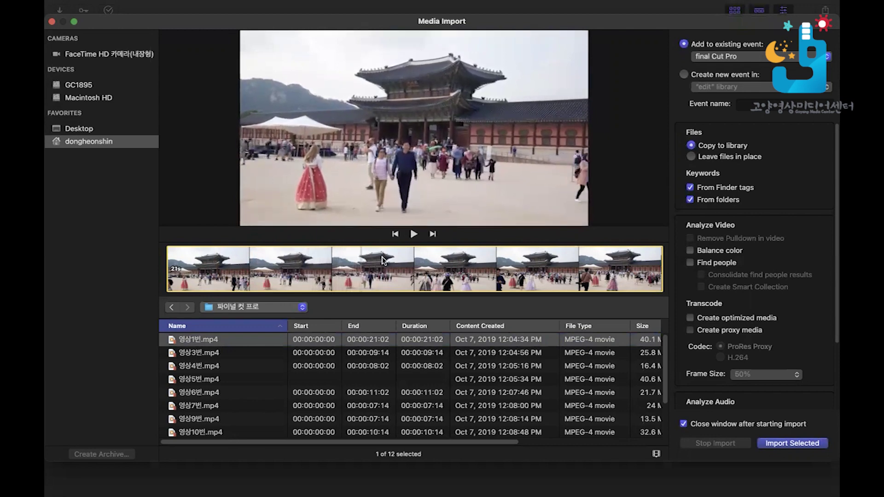
Skim through 영상3번.mp4 and play its preview briefly
left_click(215, 355)
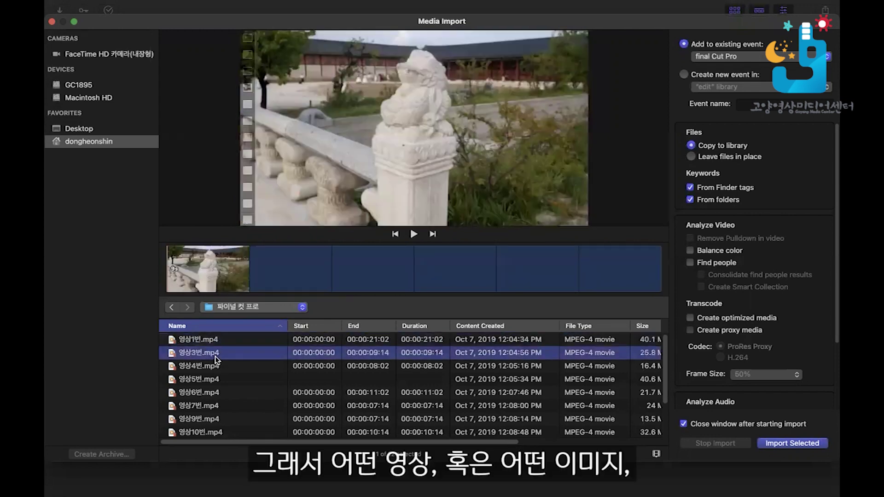
left_click(270, 268)
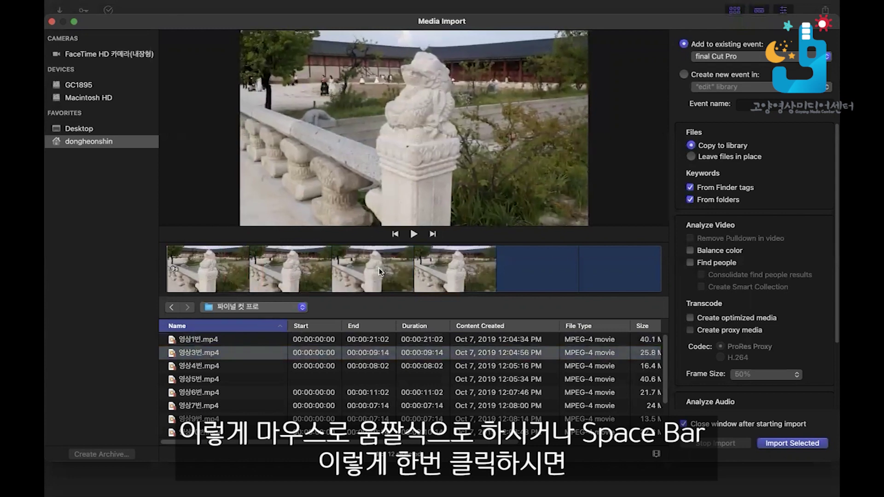
left_click(414, 235)
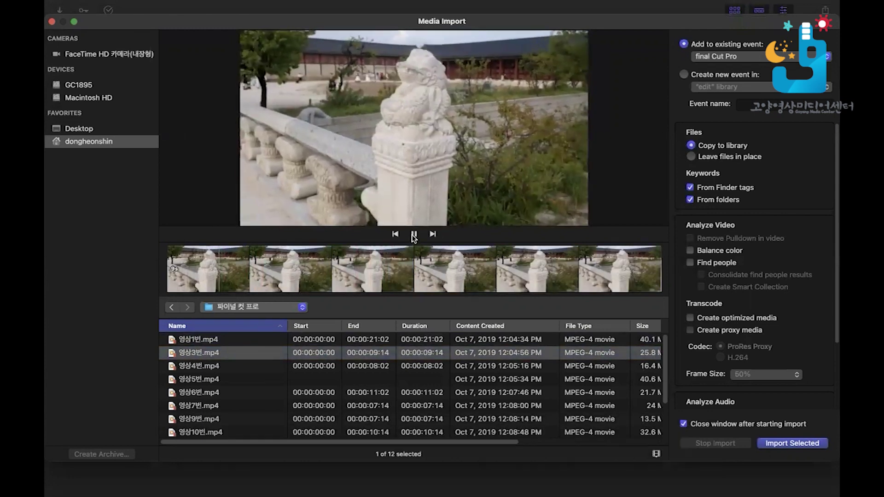
left_click(414, 236)
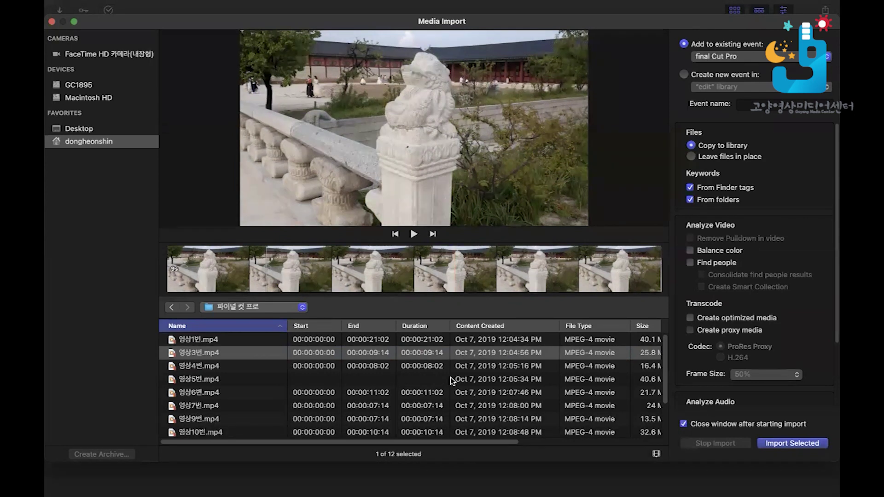
Enable the import options Balance color, Create optimized media, Fix audio problems and Remove silent channels
left_click(689, 250)
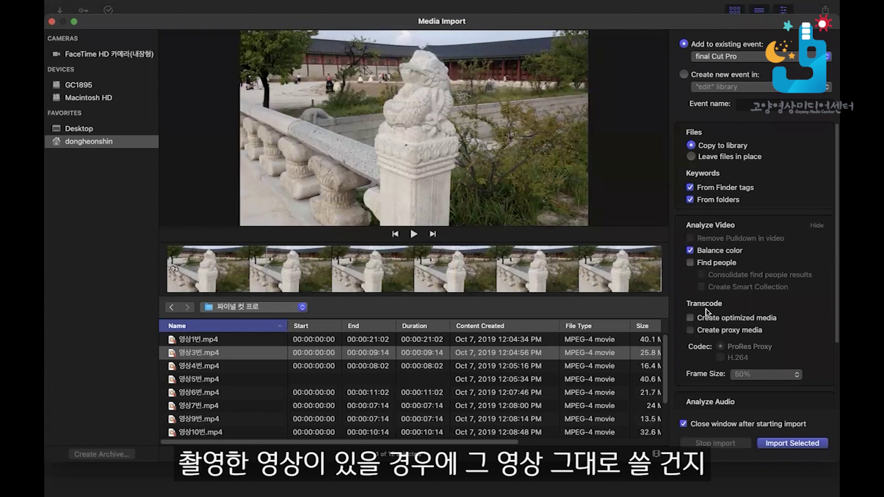
left_click(724, 323)
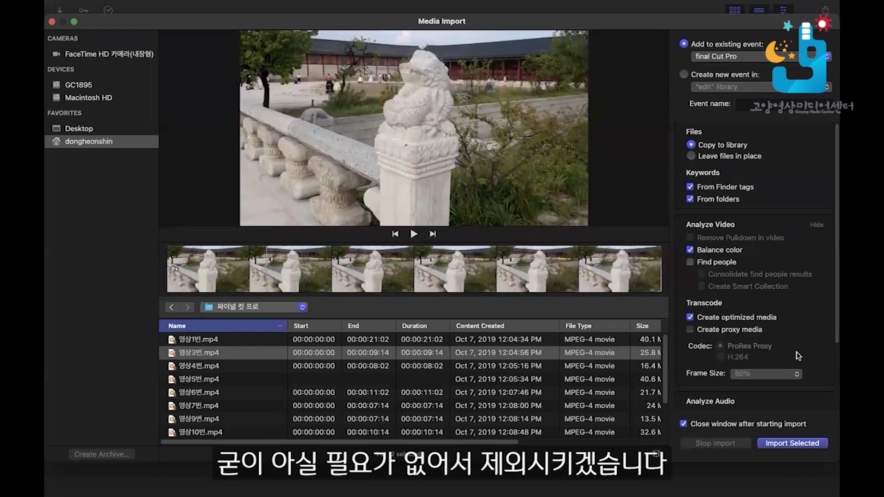
scroll(798, 355, "down", 5)
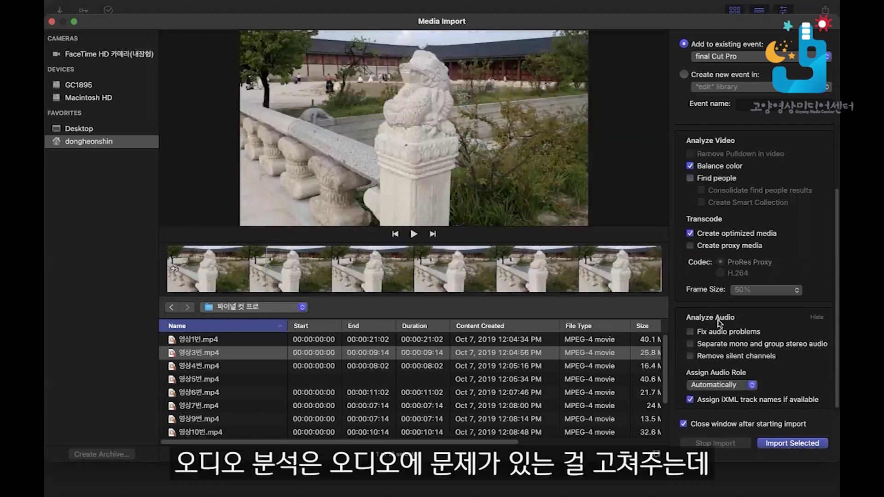
left_click(689, 332)
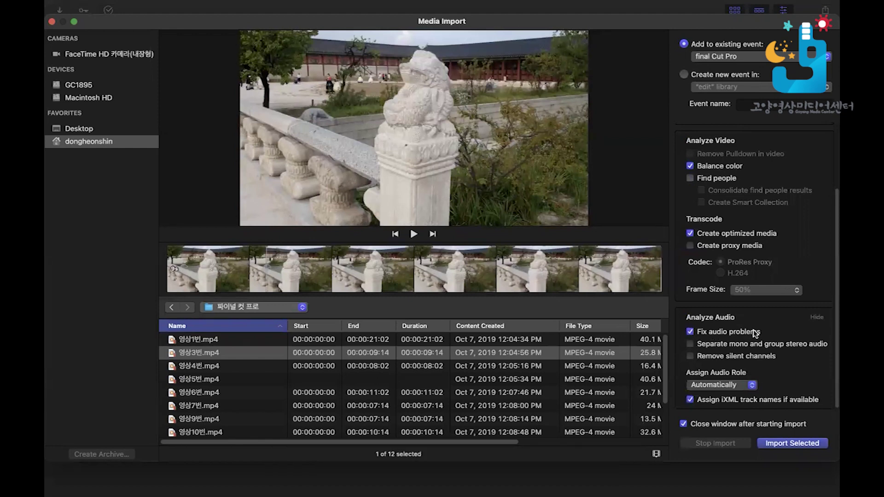
left_click(720, 357)
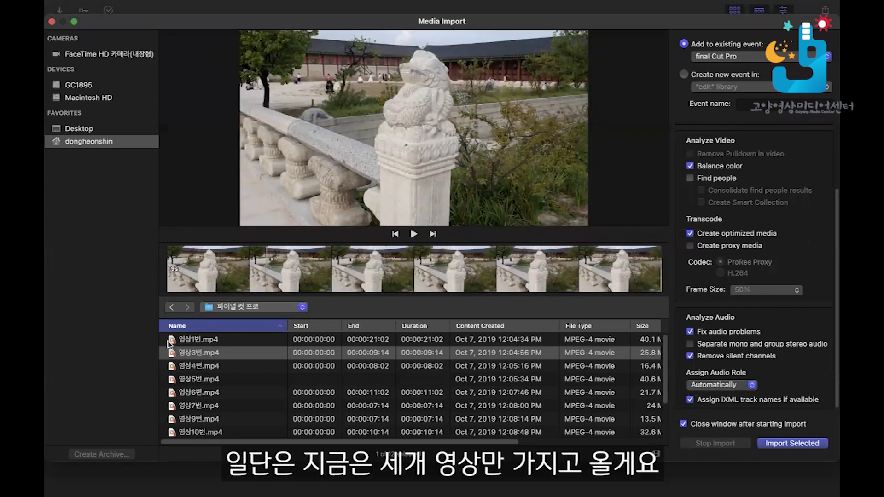
Import the five clips from 영상1번.mp4 through 영상6번.mp4 into the final Cut Pro event
left_click_drag(168, 342, 190, 343)
left_click(190, 343)
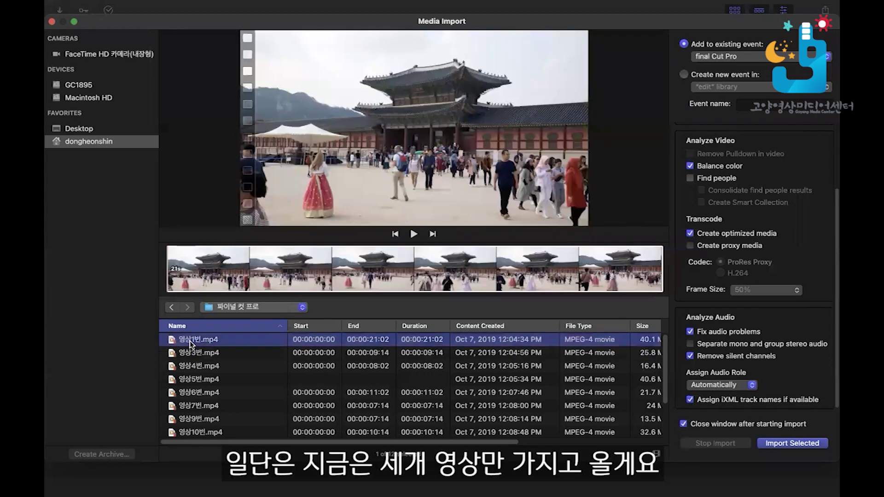
left_click(200, 367, "shift")
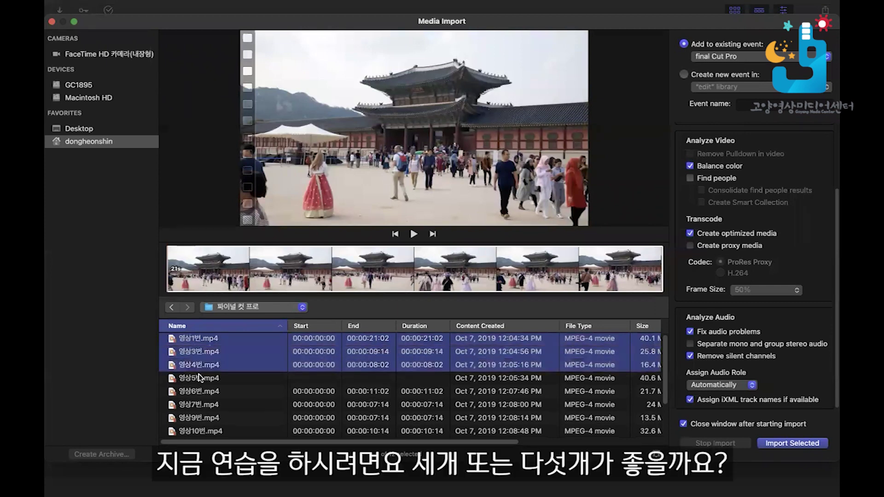
left_click(201, 390, "shift")
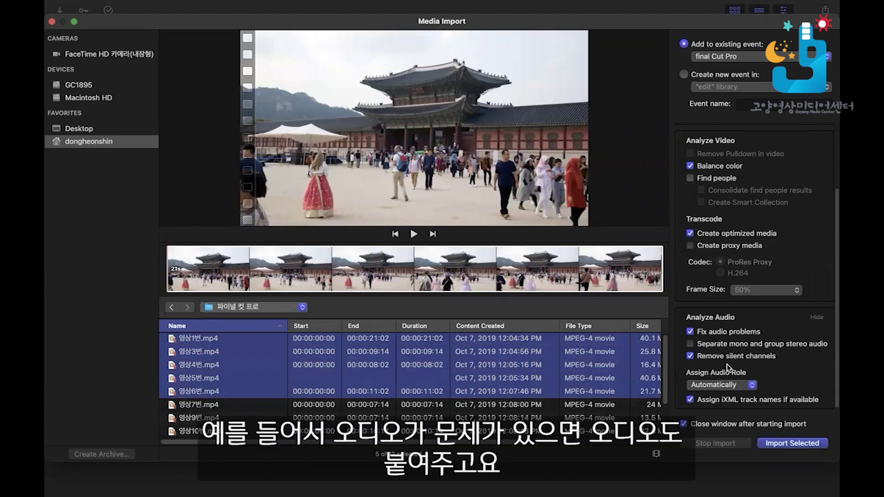
left_click(819, 444)
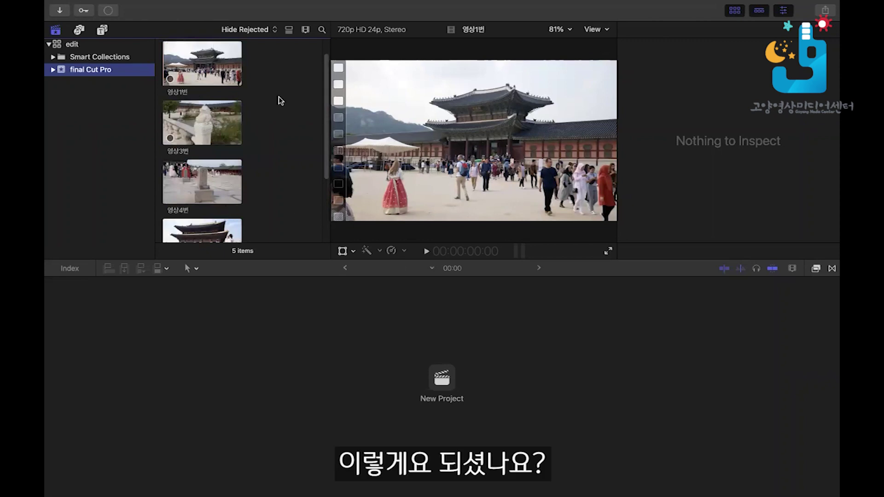
Play 영상1번 and skim through the other imported clips in the browser to review their content
left_click(187, 72)
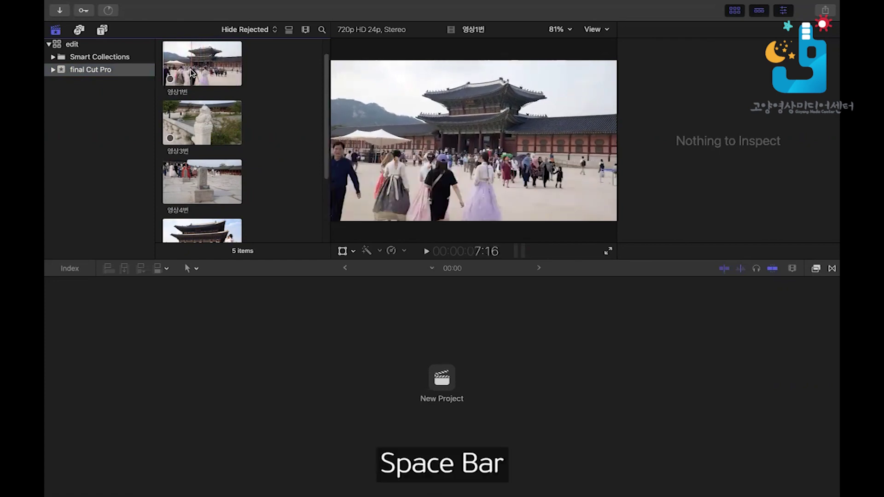
key("space")
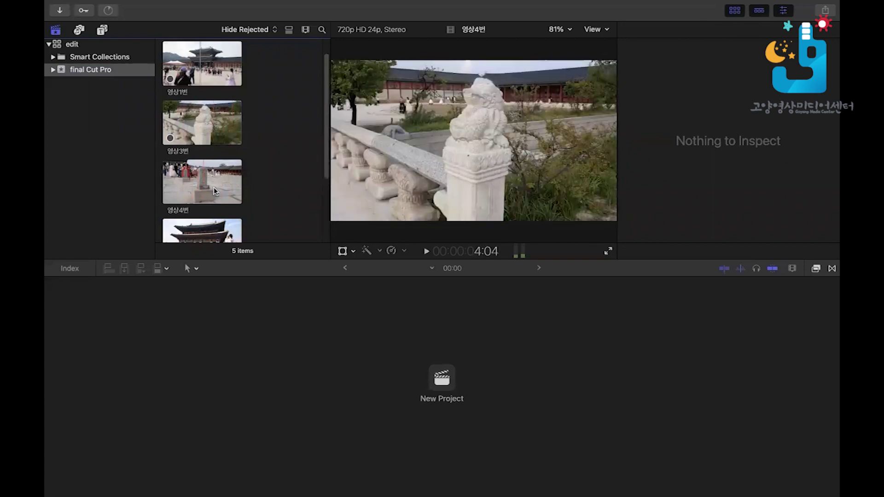
scroll(215, 224, "down", 3)
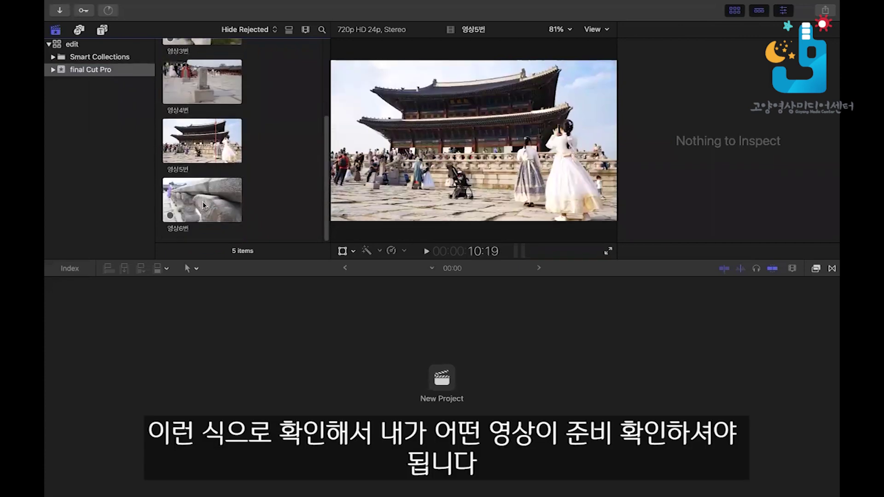
scroll(271, 162, "up", 3)
scroll(259, 114, "up", 2)
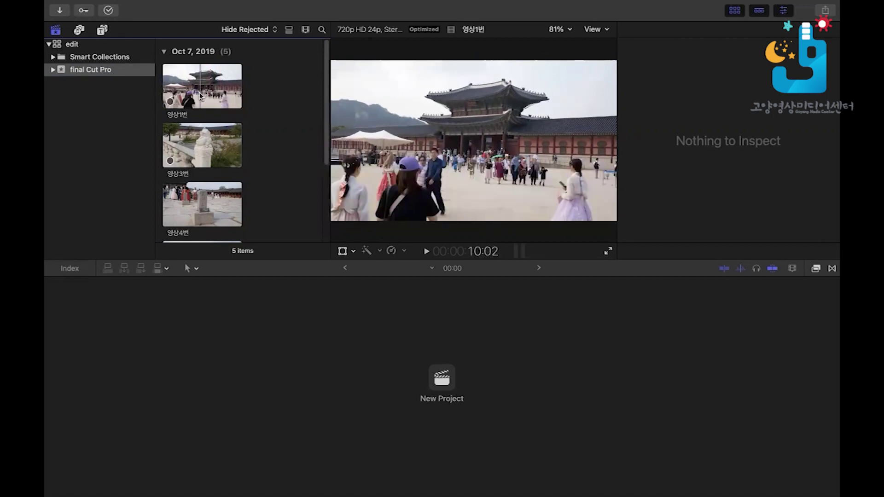
Select the 영상1번 clip and switch the browser from filmstrip view to list view
left_click(216, 102)
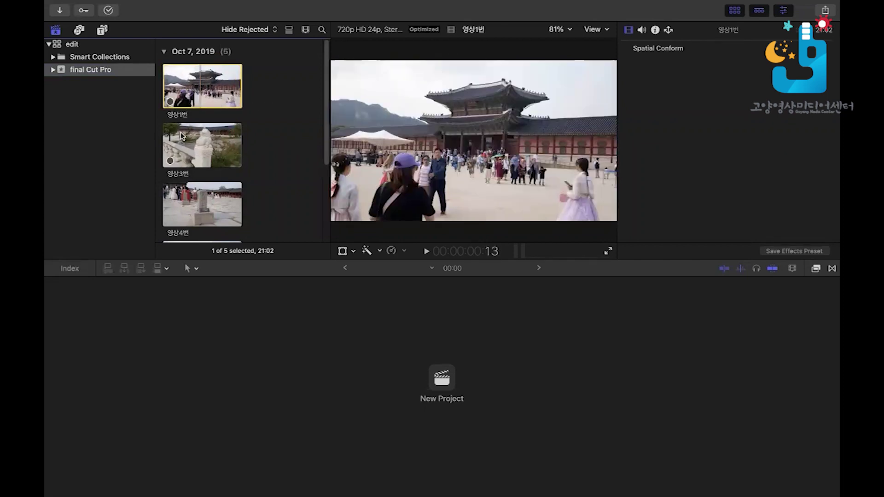
left_click(289, 30)
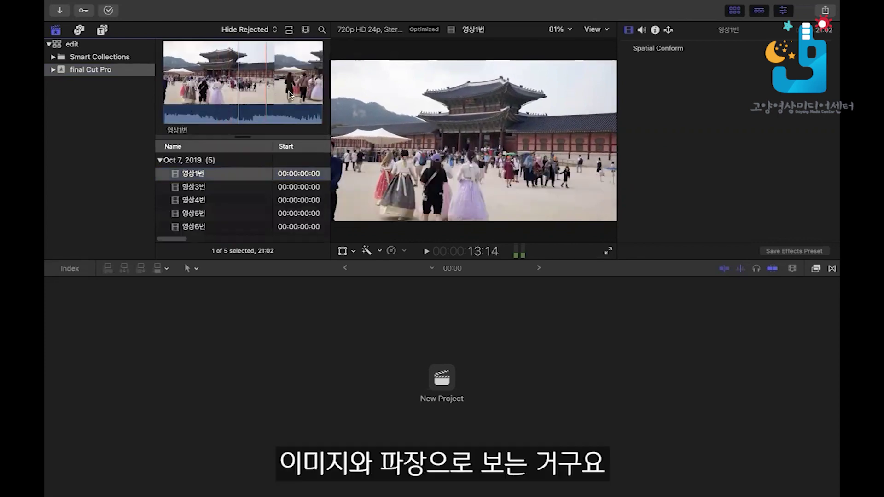
Preview the 영상3번 and 영상4번 clips in list view, and return the browser to filmstrip view
left_click(207, 189)
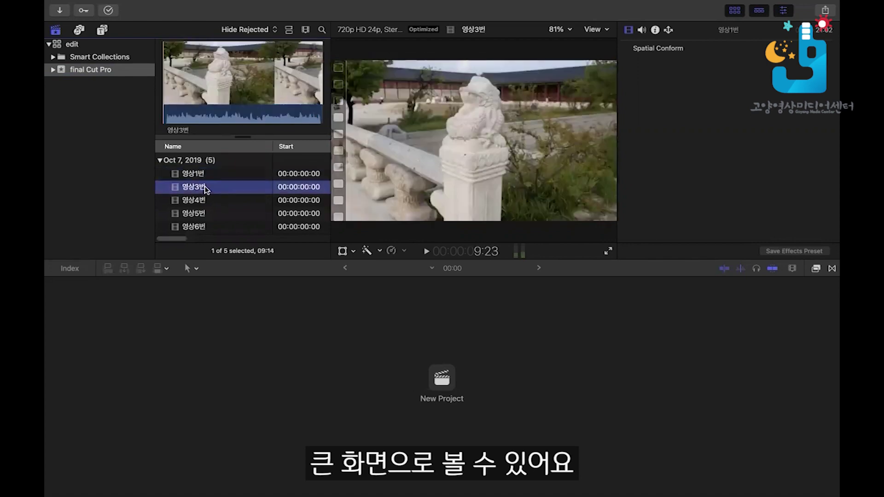
left_click(205, 201)
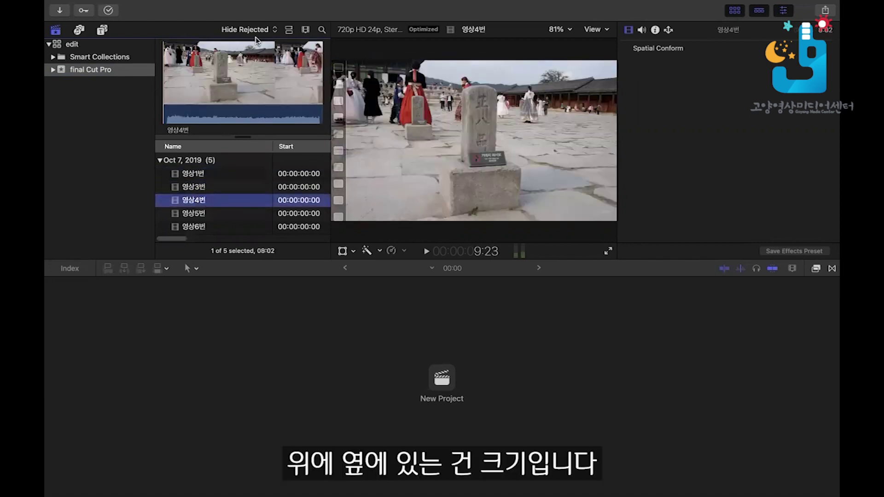
left_click(306, 29)
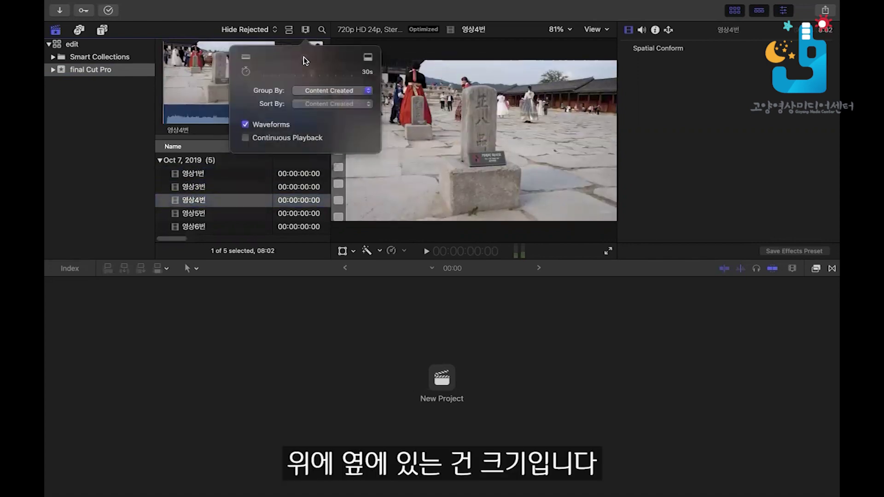
left_click(305, 30)
left_click(288, 29)
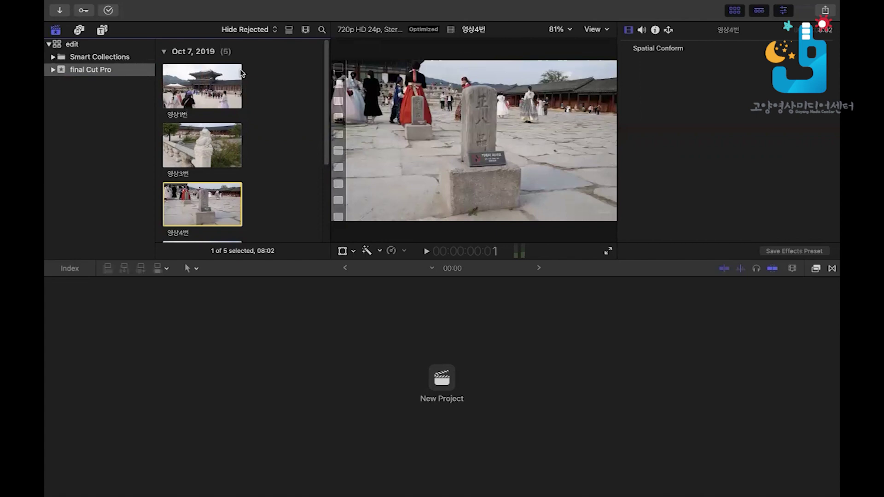
Enlarge the clip thumbnails in the browser and set the filmstrip interval to 10 seconds per thumbnail
left_click(305, 30)
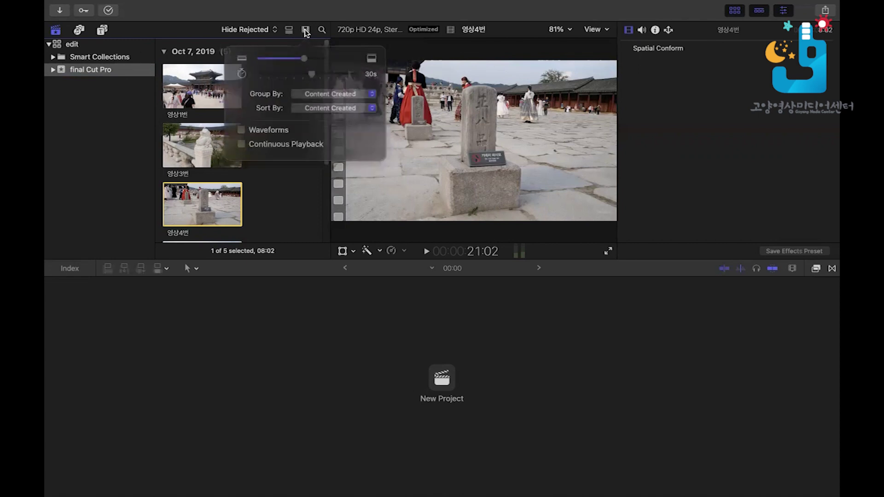
mouse_move(306, 56)
left_mouse_down()
mouse_move(338, 53)
mouse_move(293, 58)
mouse_move(337, 57)
mouse_move(315, 73)
mouse_move(330, 75)
mouse_move(306, 73)
left_mouse_up()
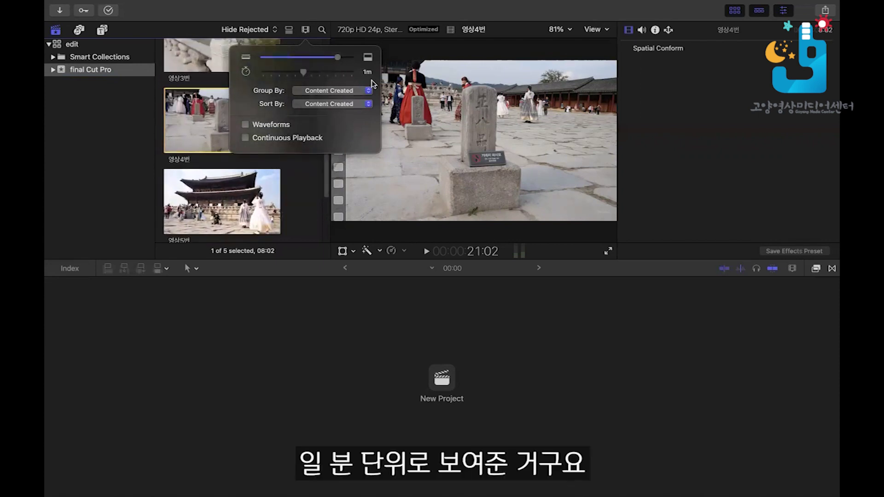
left_click_drag(304, 73, 326, 75)
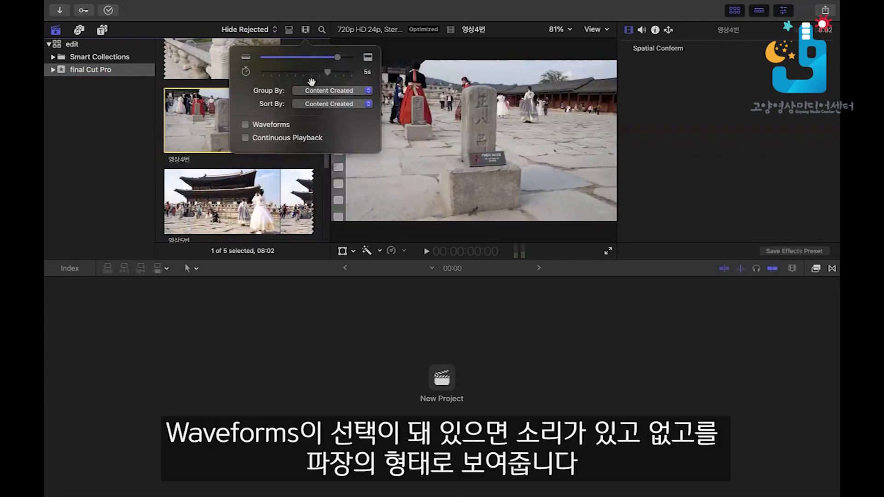
left_click_drag(328, 72, 319, 72)
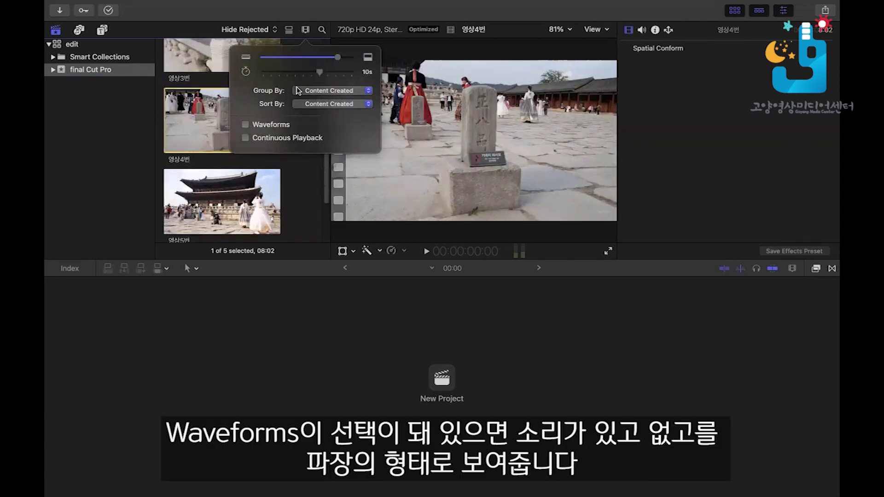
Turn on Waveforms for the browser clips and reduce the clip height moderately
left_click(276, 126)
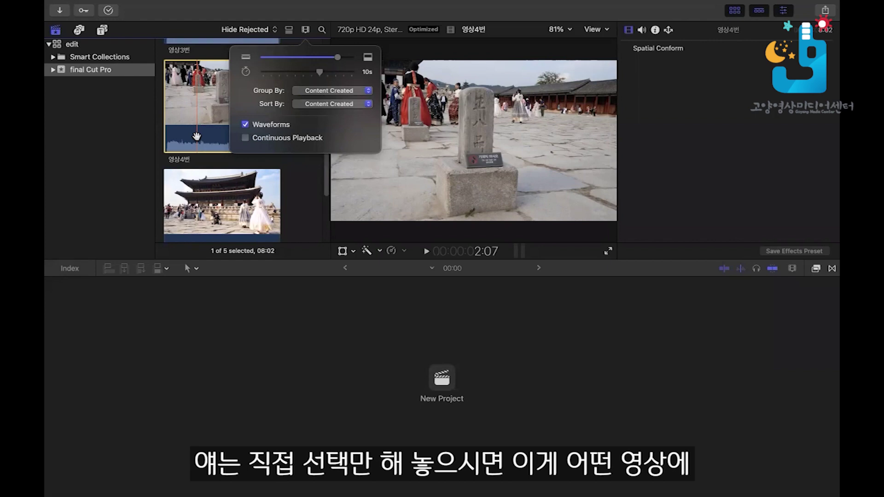
left_click_drag(340, 56, 316, 59)
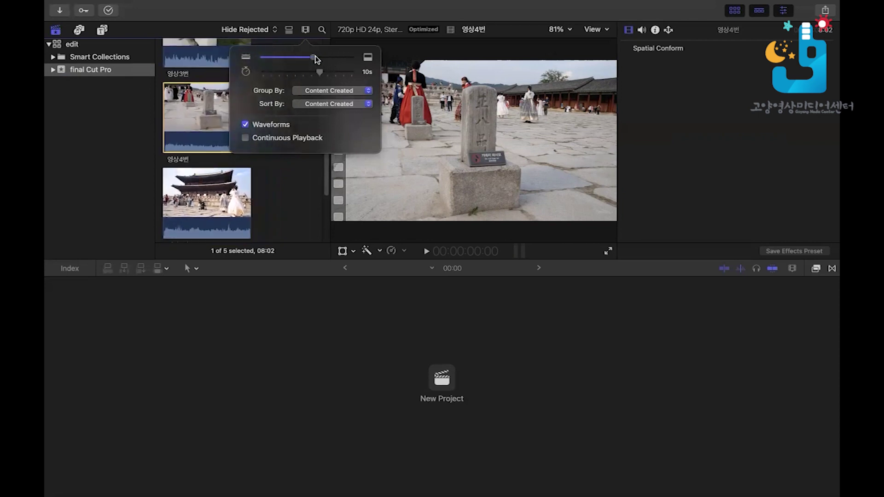
left_click(288, 188)
Mark a range of about 10:04 in 영상1번 by adjusting its edges, and try to place it in the empty timeline
scroll(228, 113, "up", 5)
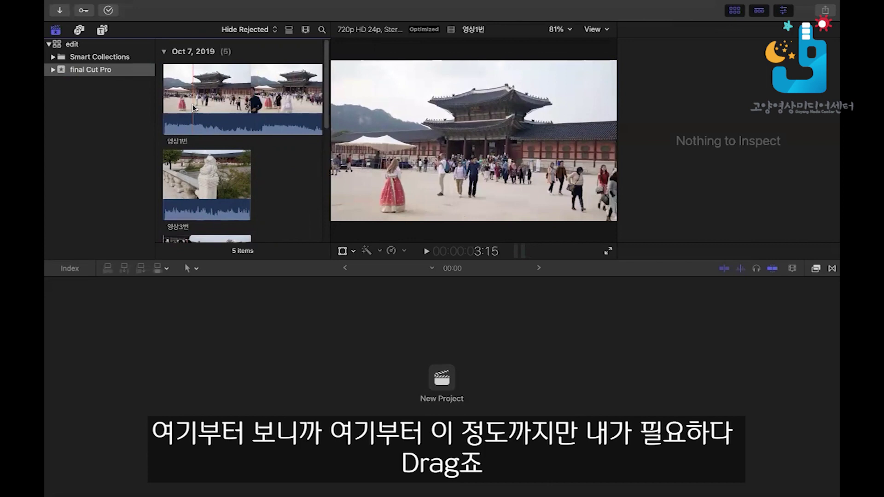
left_click_drag(196, 111, 277, 113)
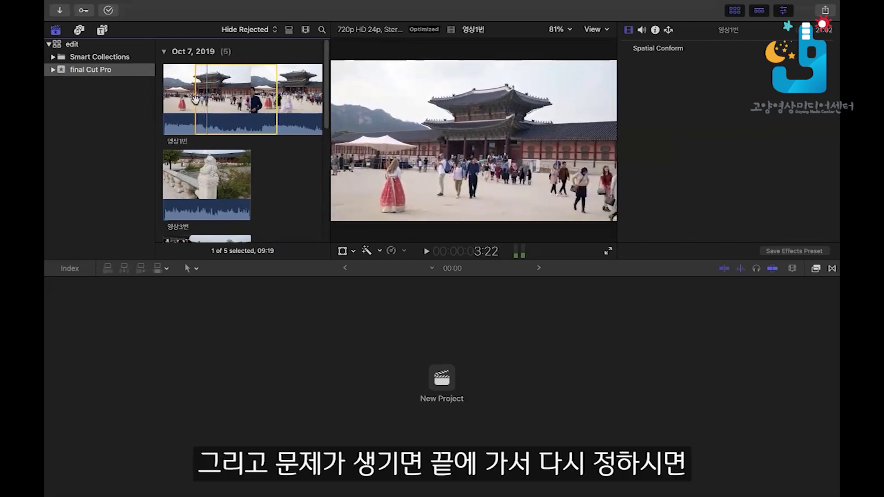
mouse_move(194, 100)
left_mouse_down()
mouse_move(218, 100)
mouse_move(207, 99)
left_mouse_up()
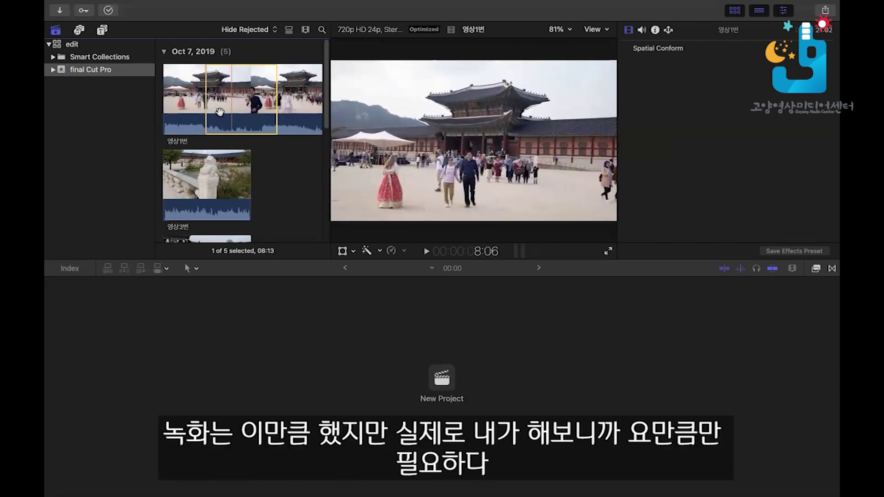
mouse_move(206, 111)
left_mouse_down()
mouse_move(196, 112)
mouse_move(215, 113)
left_mouse_up()
mouse_move(277, 112)
left_mouse_down()
mouse_move(294, 115)
mouse_move(286, 113)
left_mouse_up()
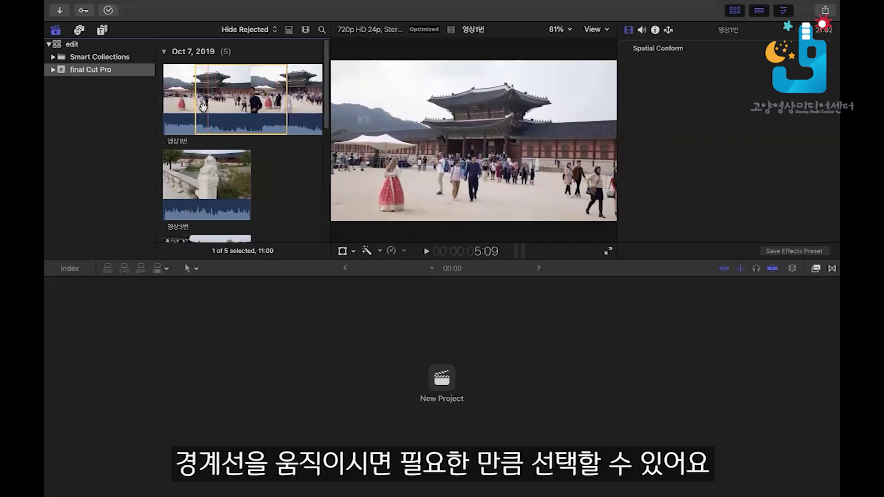
left_click_drag(194, 109, 202, 110)
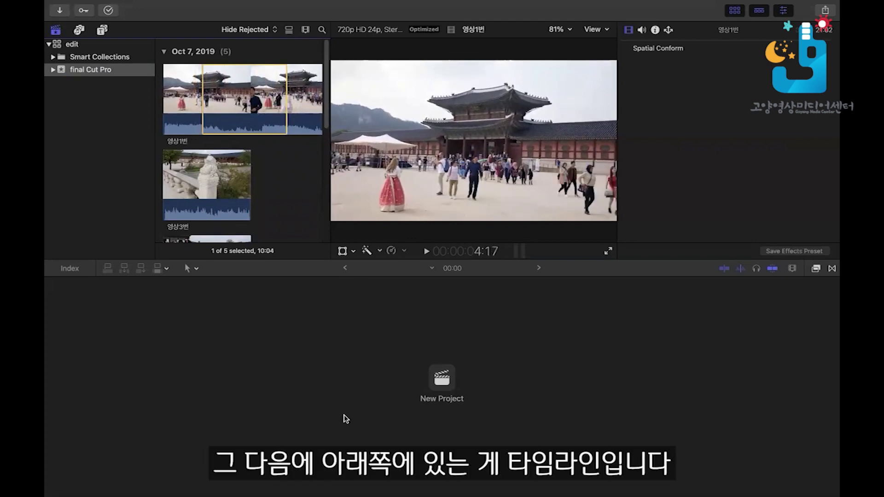
left_click_drag(245, 105, 332, 340)
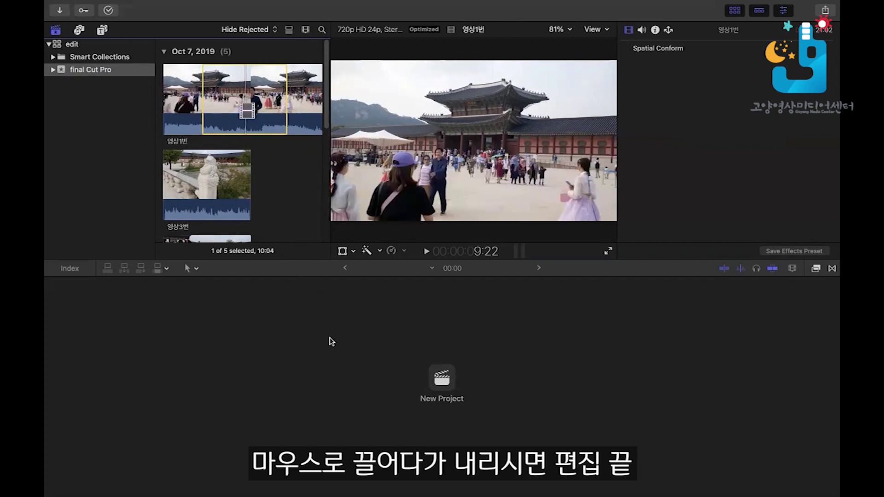
Start a new project named 경복궁 with the 720p HD video format and the Apple ProRes 422 codec
left_click(441, 377)
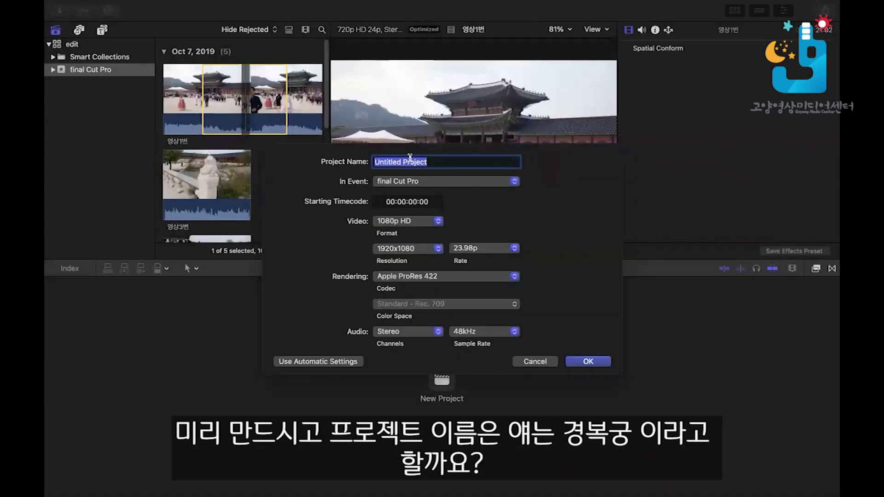
type("ㄱ")
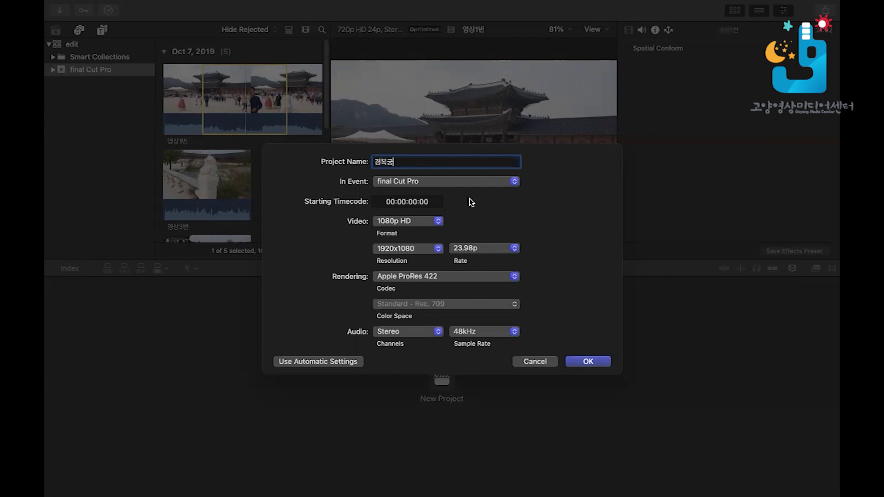
left_click(417, 226)
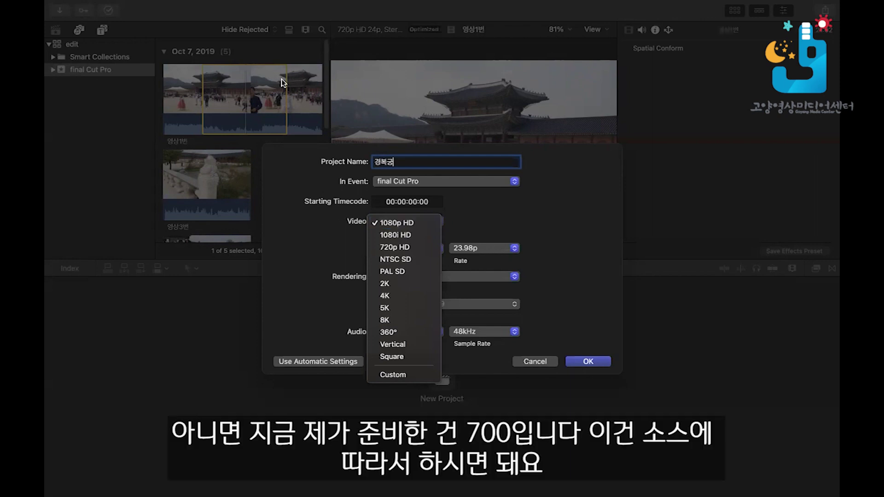
left_click(420, 248)
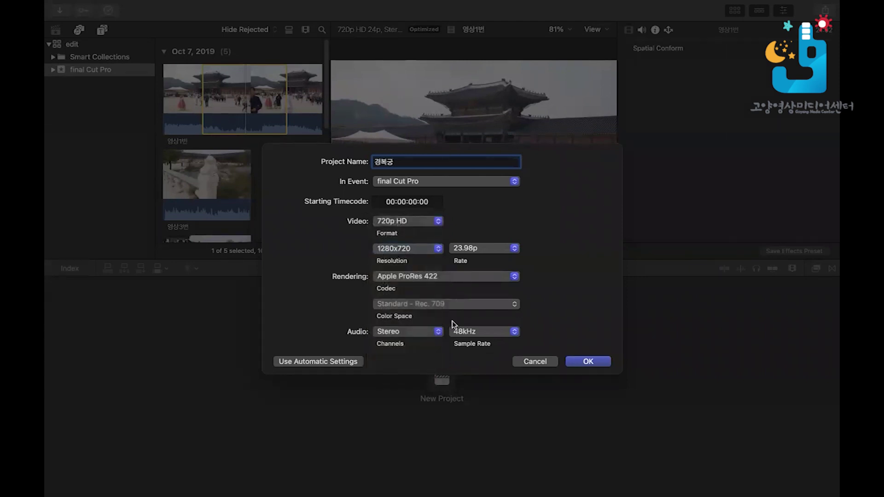
left_click(458, 277)
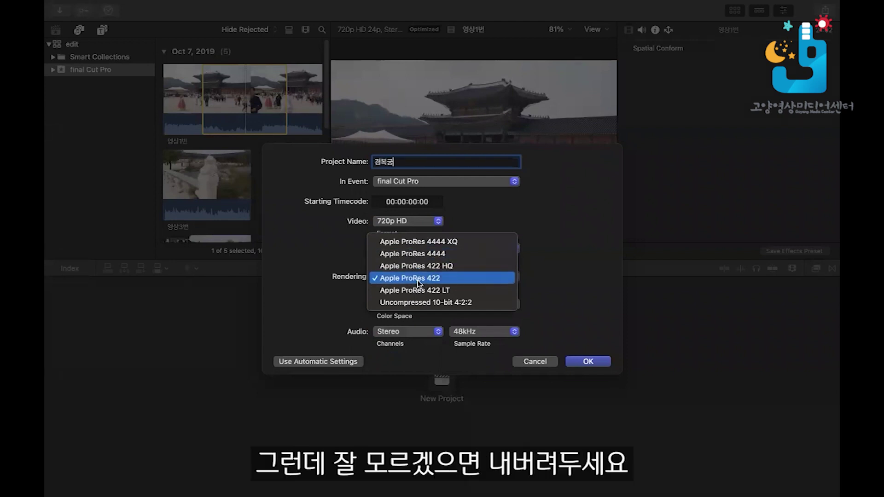
left_click(394, 277)
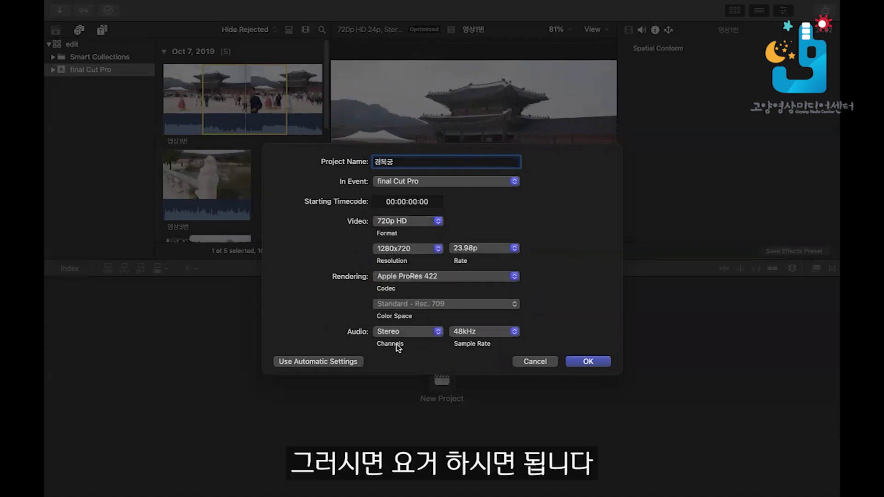
Compare the project's automatic and custom settings, and create the project with automatic settings
left_click(300, 362)
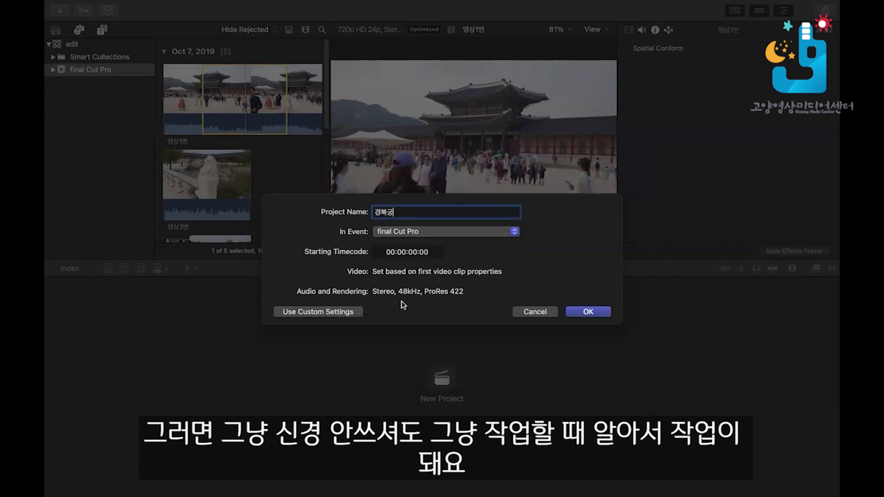
left_click(342, 312)
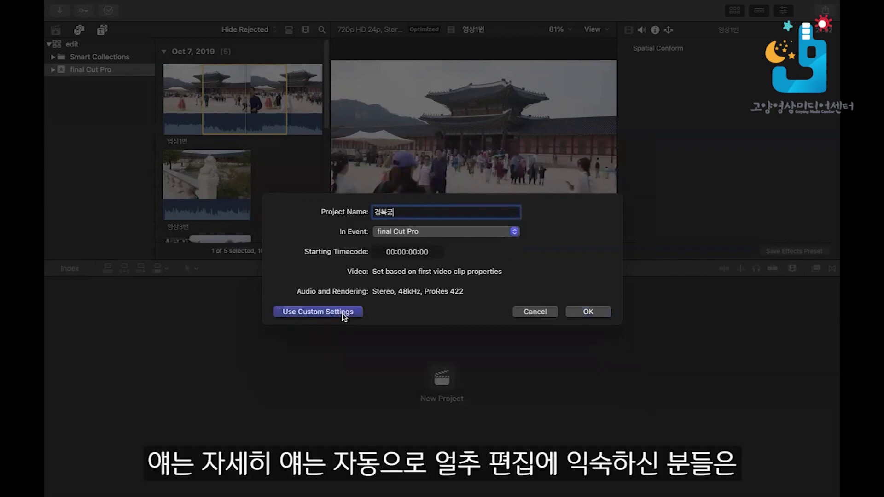
left_click(345, 362)
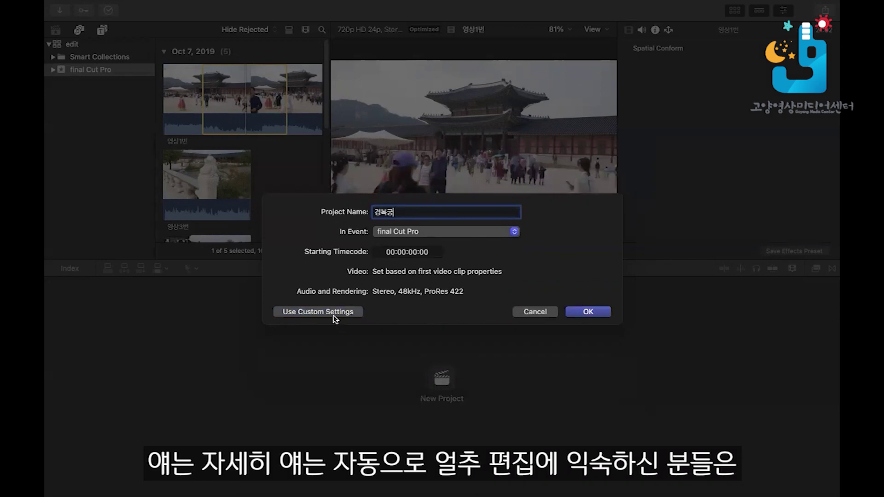
left_click(333, 313)
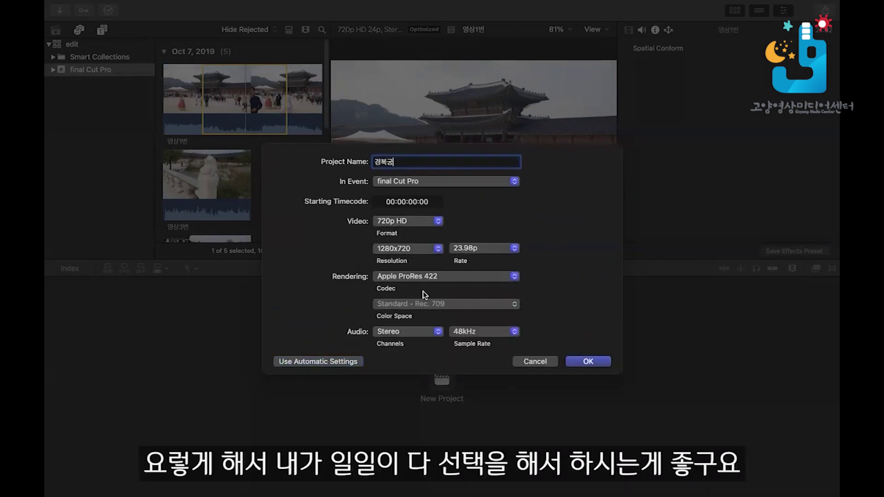
left_click(352, 363)
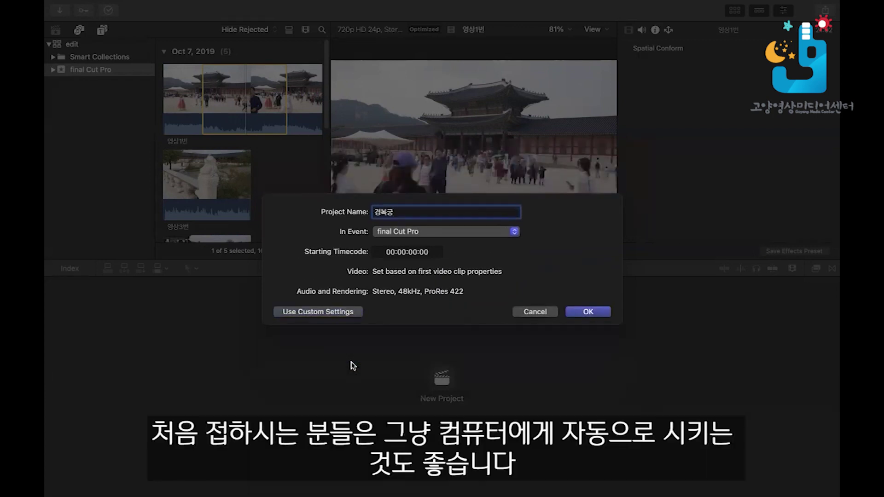
left_click(339, 313)
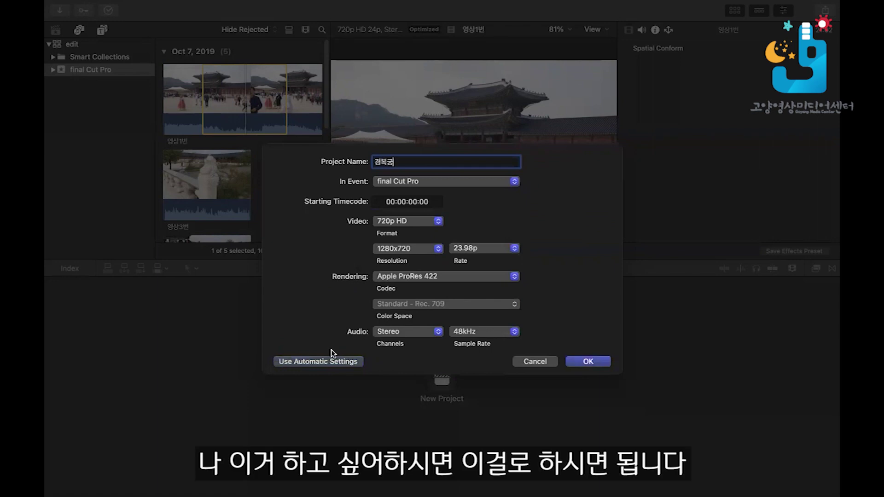
left_click(324, 363)
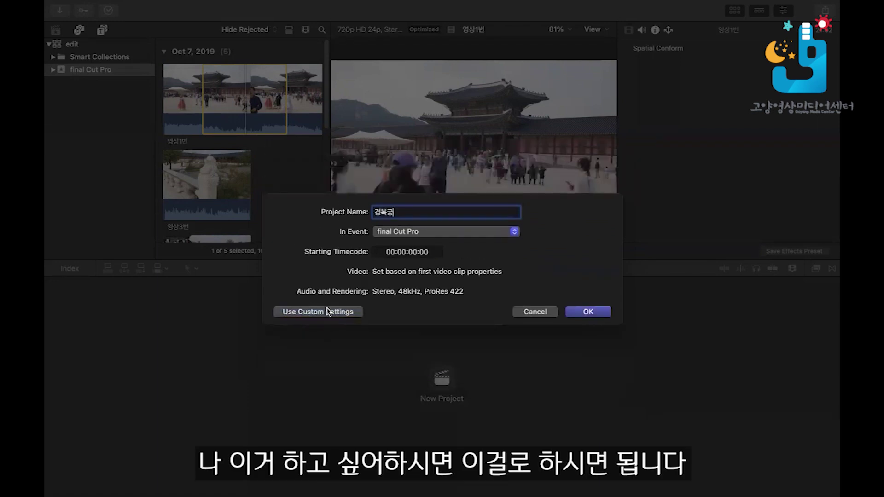
left_click(595, 309)
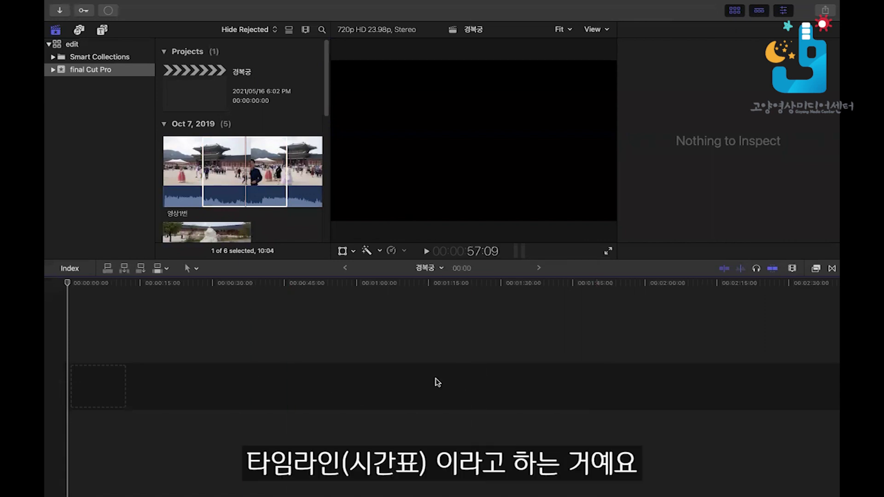
Place the marked range of 영상1번 at the start of the 경복궁 timeline and play part of it
left_click(244, 180)
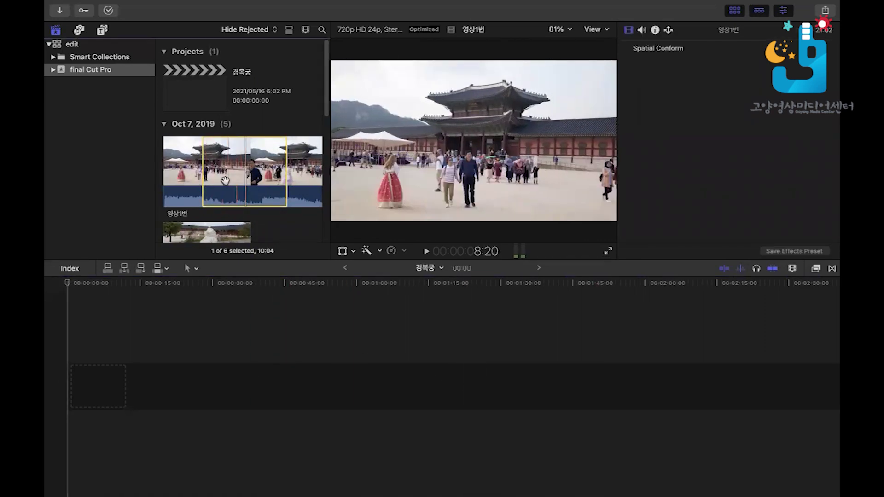
left_click_drag(225, 179, 203, 365)
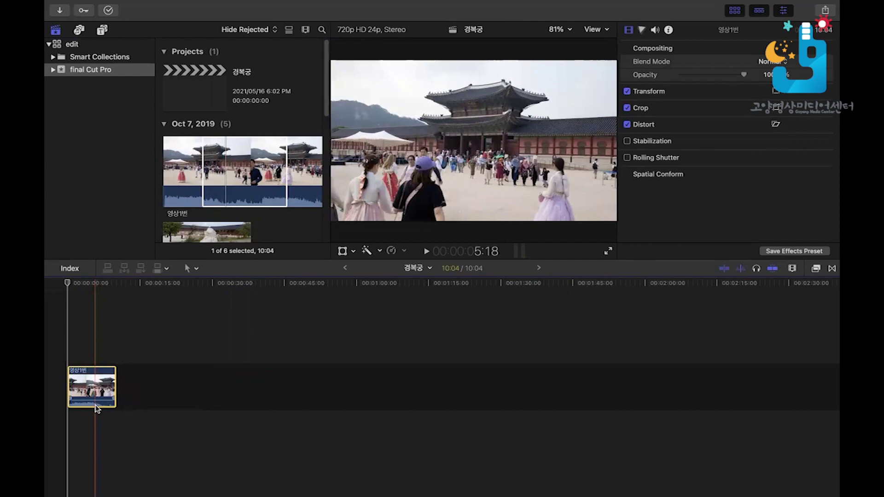
key("space")
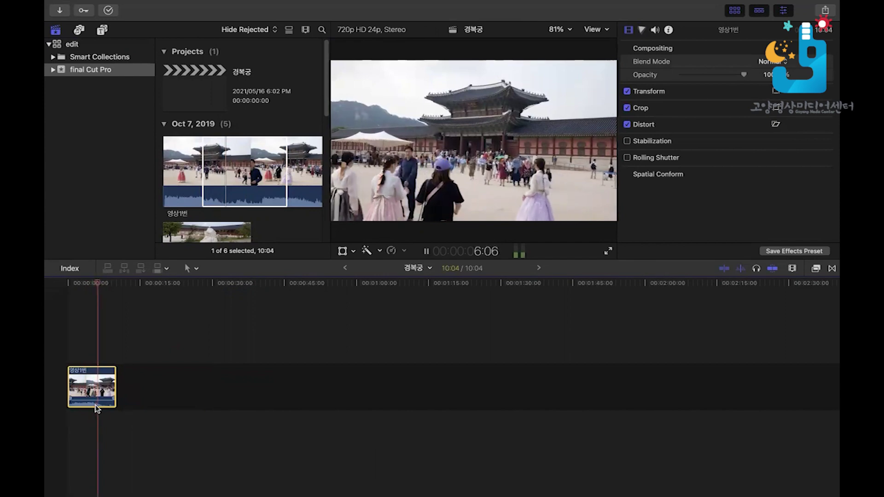
key("space")
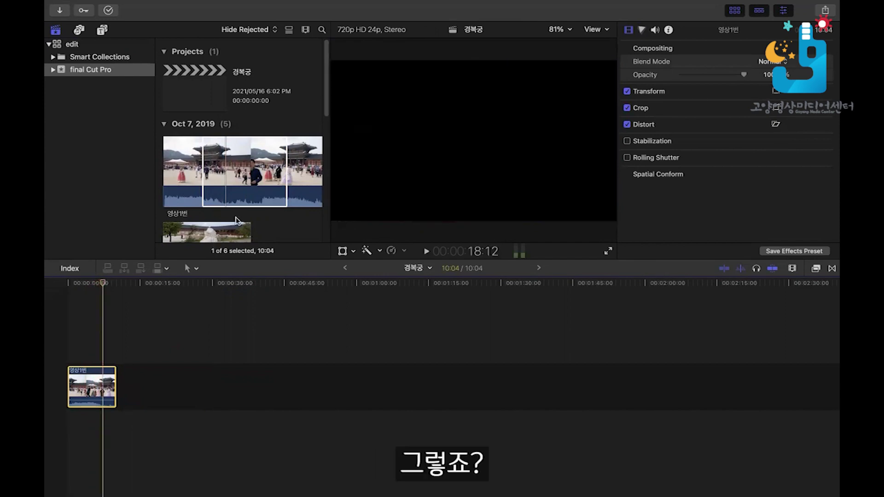
Mark a range of about 05:01 in 영상3번, append it after 영상1번 in the timeline, and play across the cut
left_click(280, 216)
scroll(281, 217, "down", 3)
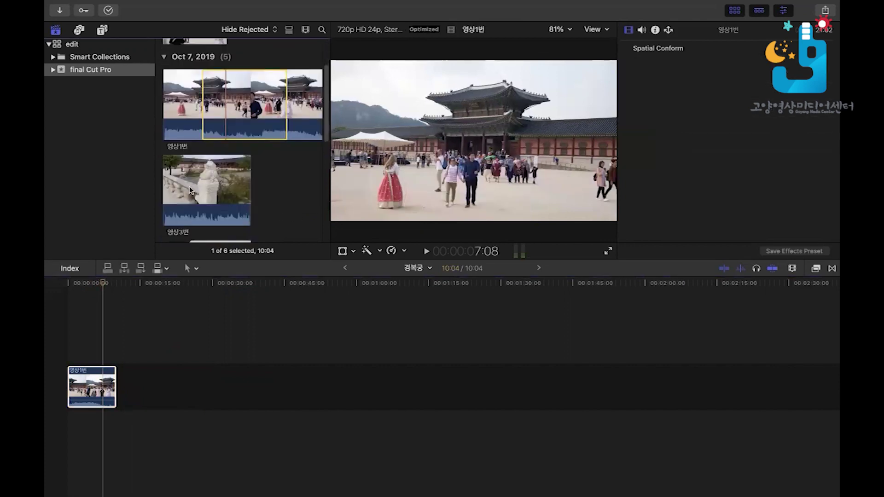
left_click_drag(181, 190, 147, 367)
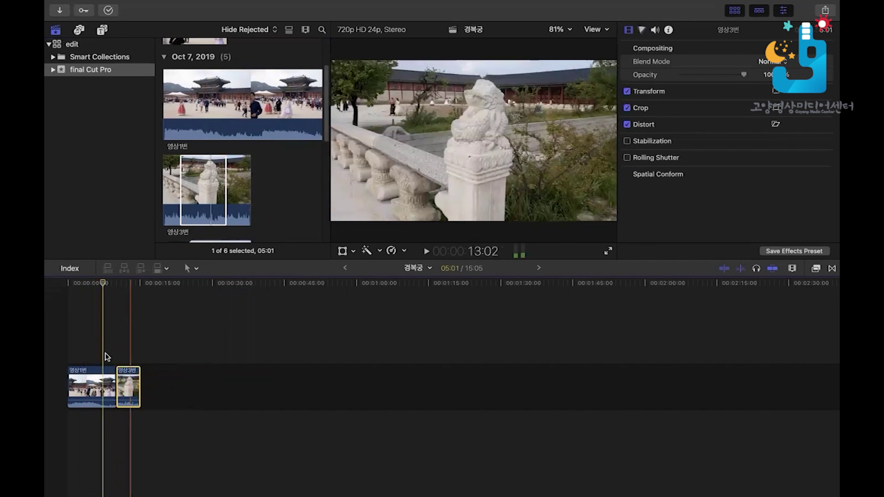
left_click(97, 355)
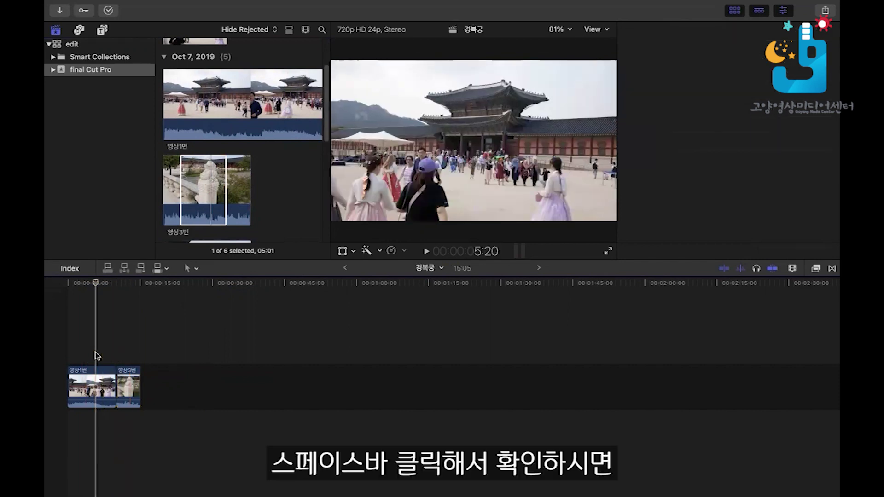
key("space")
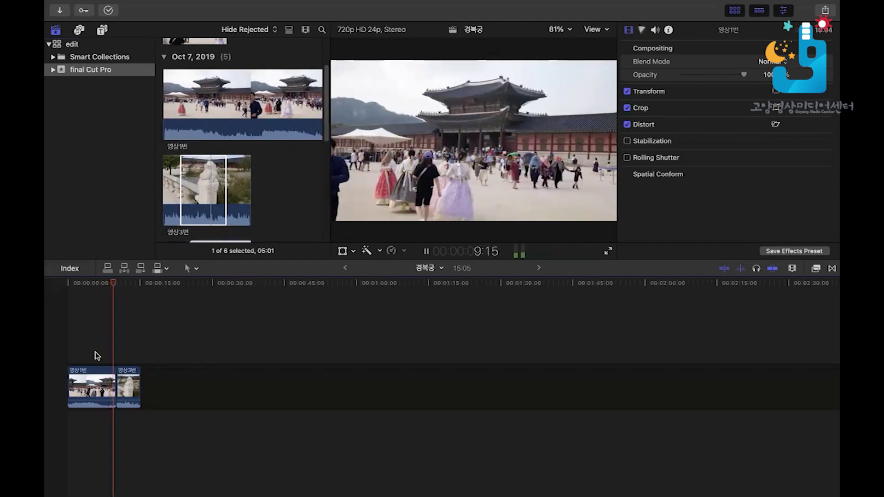
key("space")
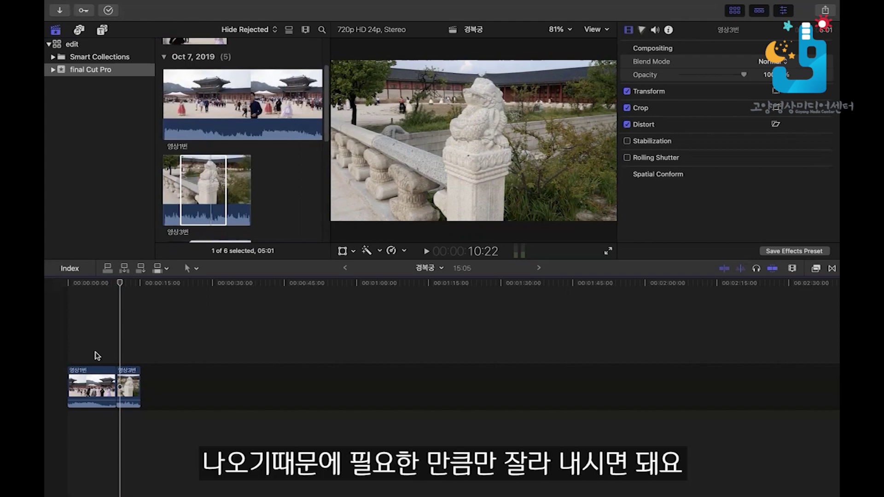
Append ranges of about 04:14 from 영상4번, 10:21 from 영상5번 and 06:21 from 영상6번 to the end of the timeline, in that order
scroll(270, 197, "down", 3)
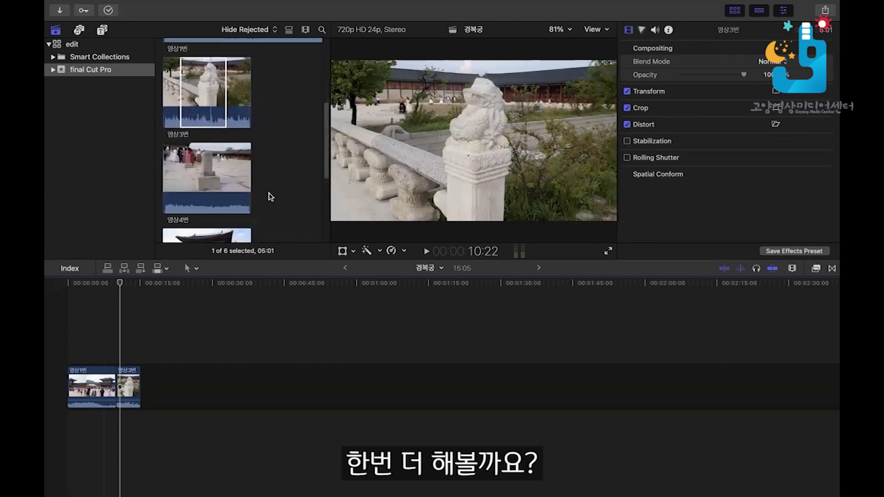
left_click_drag(182, 173, 250, 404)
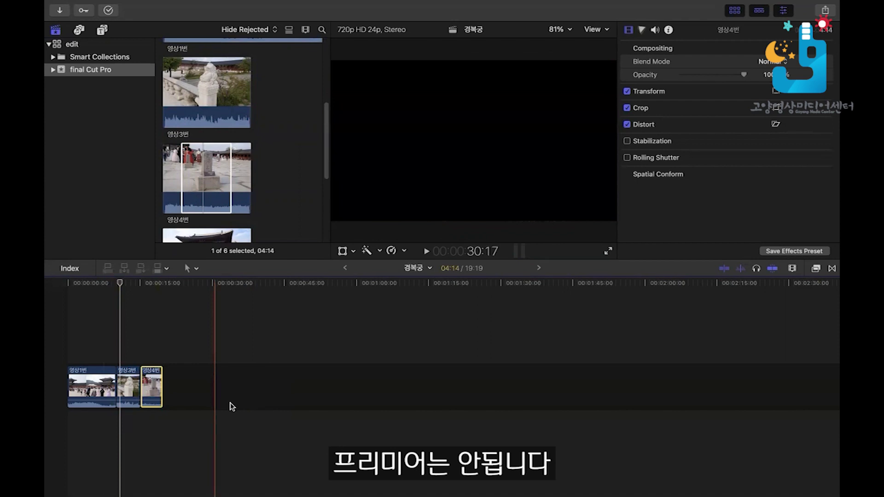
scroll(282, 219, "down", 1)
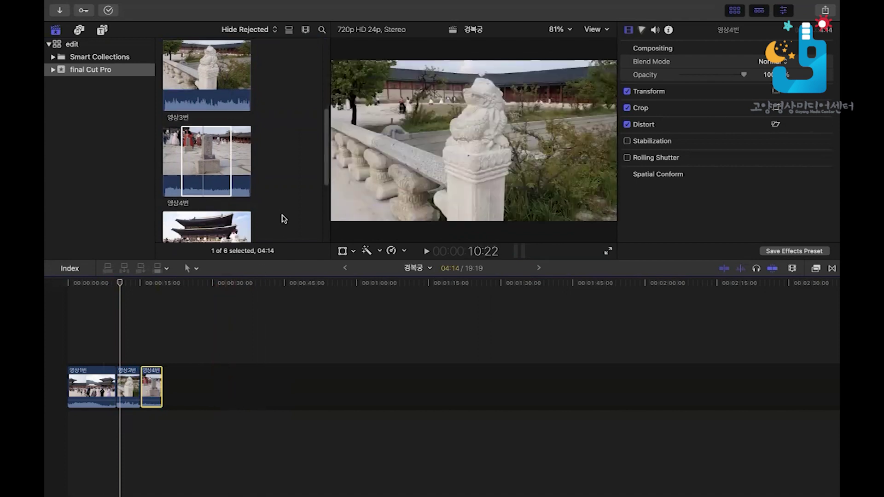
scroll(283, 216, "down", 4)
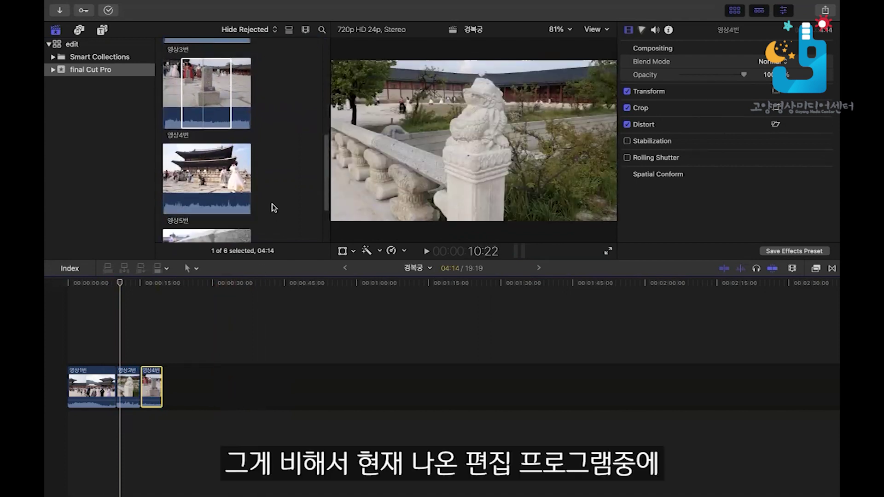
left_click_drag(174, 177, 199, 350)
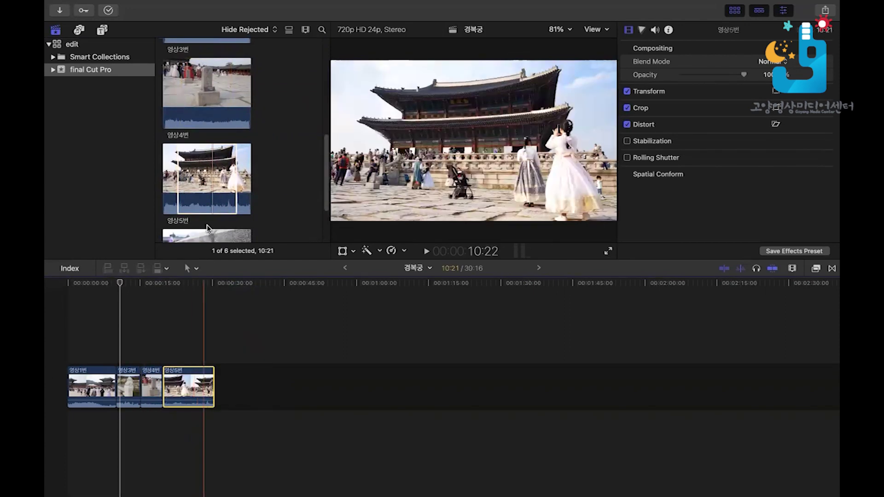
scroll(206, 207, "down", 3)
left_click_drag(177, 196, 232, 385)
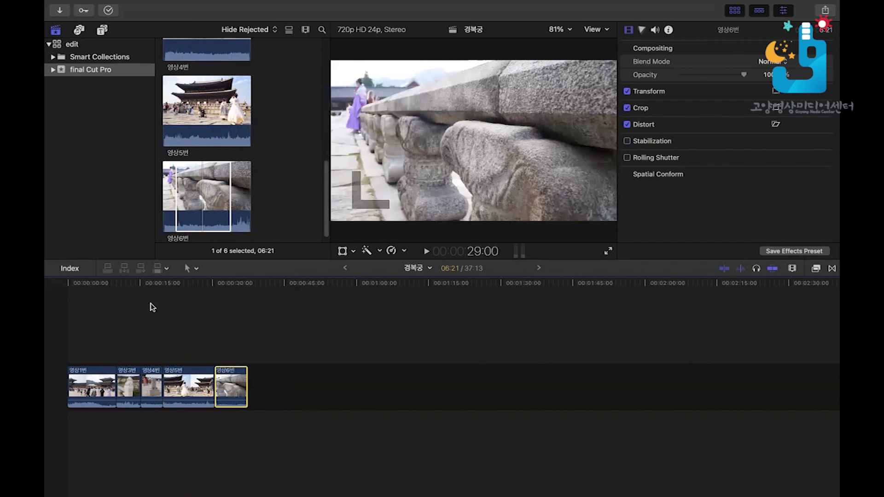
Place the playhead at 13:08 within 영상3번 and zoom the timeline in and back out around it
left_click(132, 306)
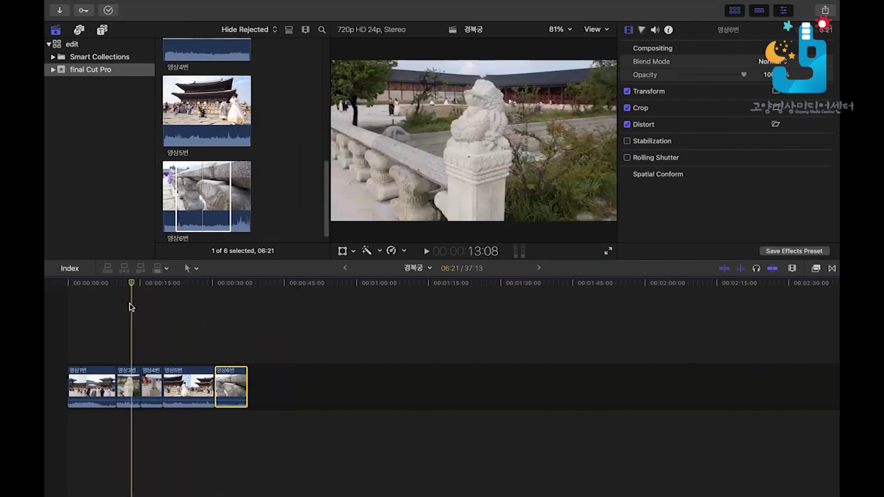
key("super+equal")
key("super+equal")
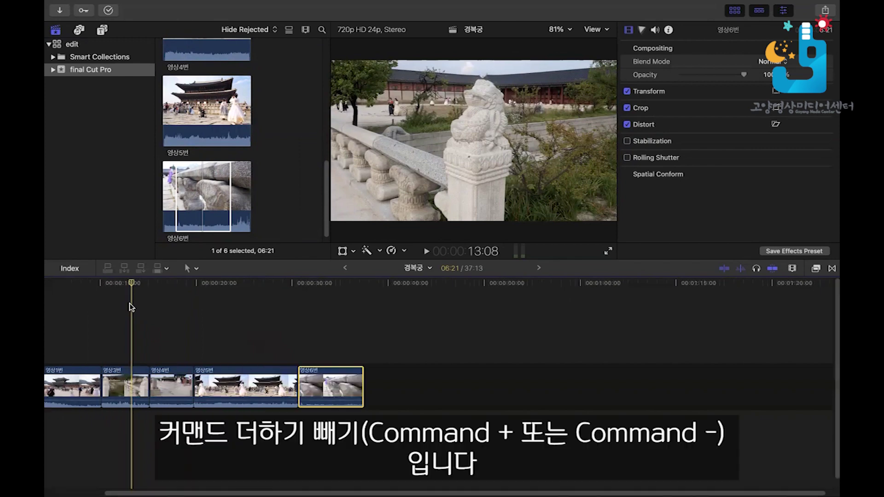
key("super+minus")
key("super+minus")
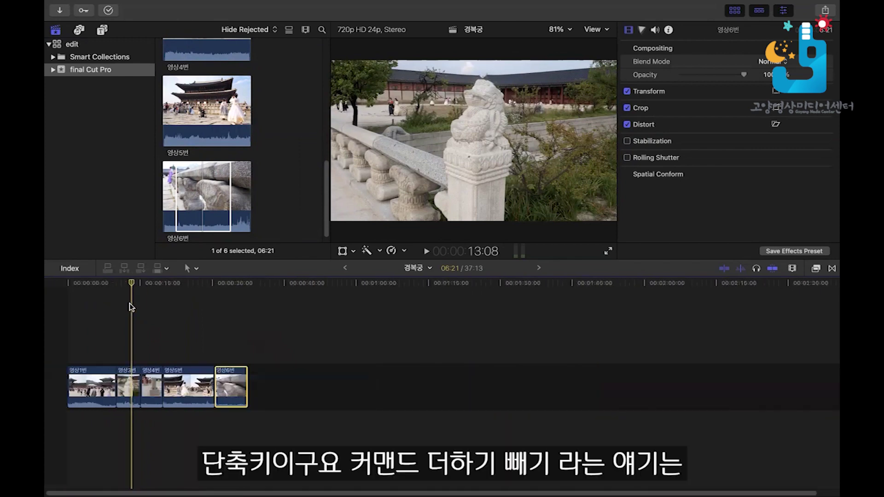
key("super+equal")
key("super+minus")
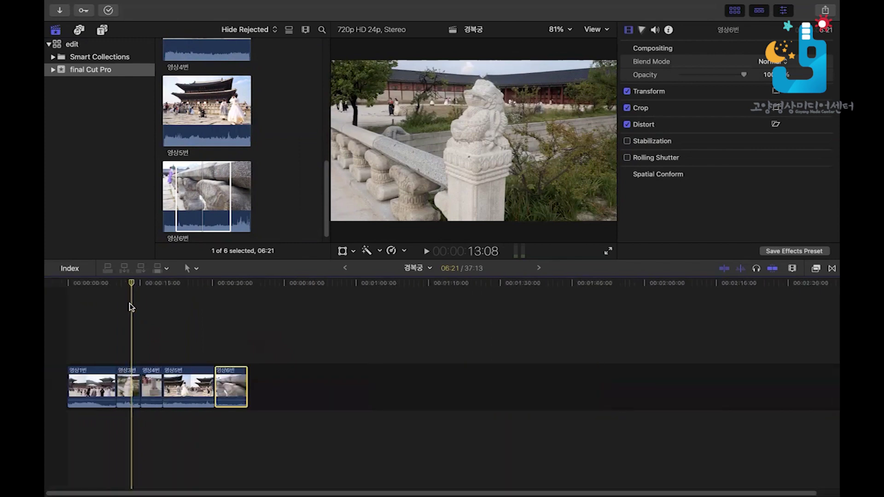
Return the playhead to the start of the timeline and try closer and wider timeline zoom levels from there
key("Home")
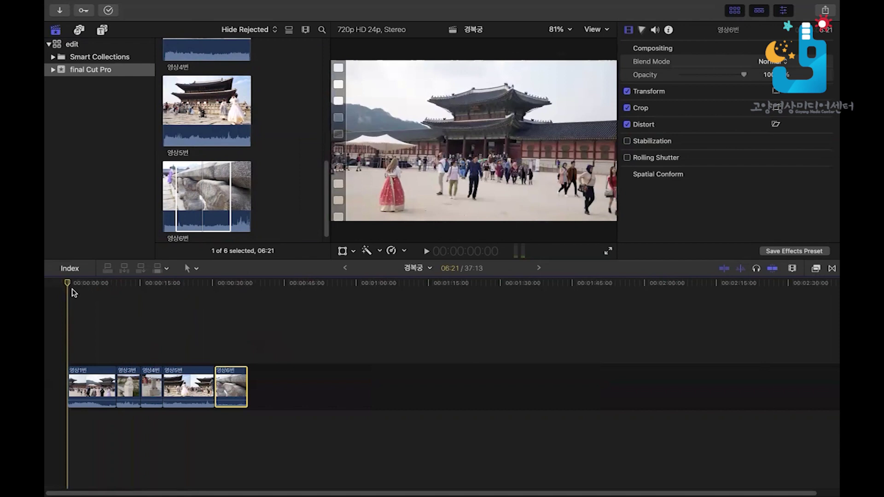
key("super+equal")
key("super+equal")
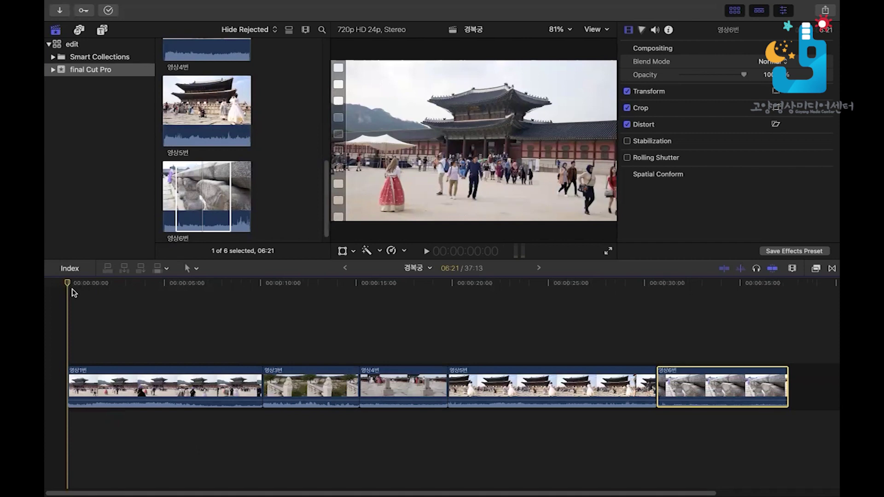
key("super+minus")
key("super+minus")
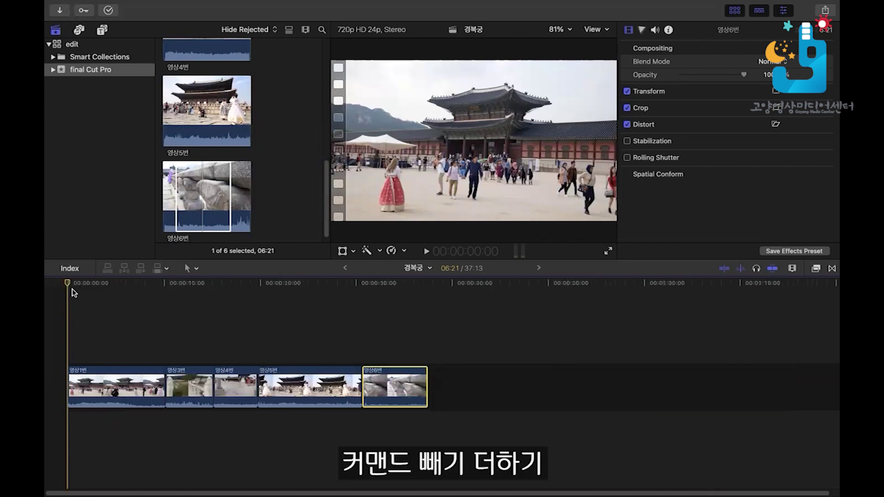
key("super+equal")
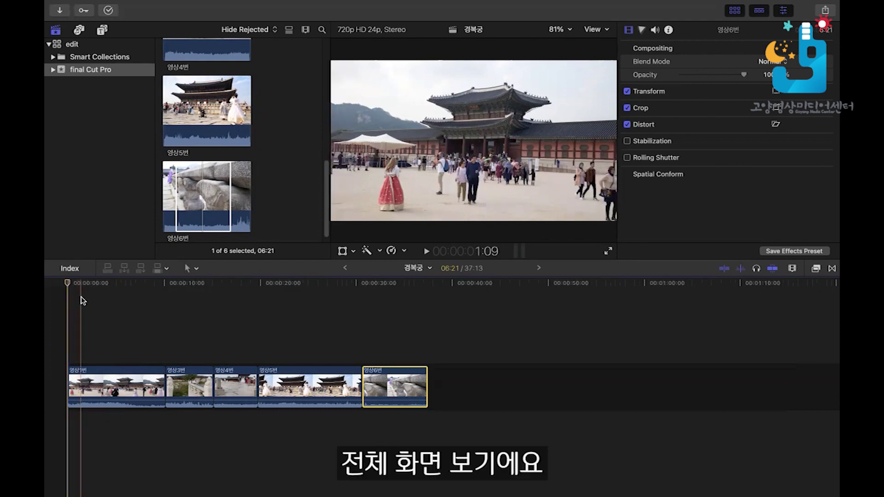
Delete 영상6번 from the end of the timeline and undo the deletion
key("Delete")
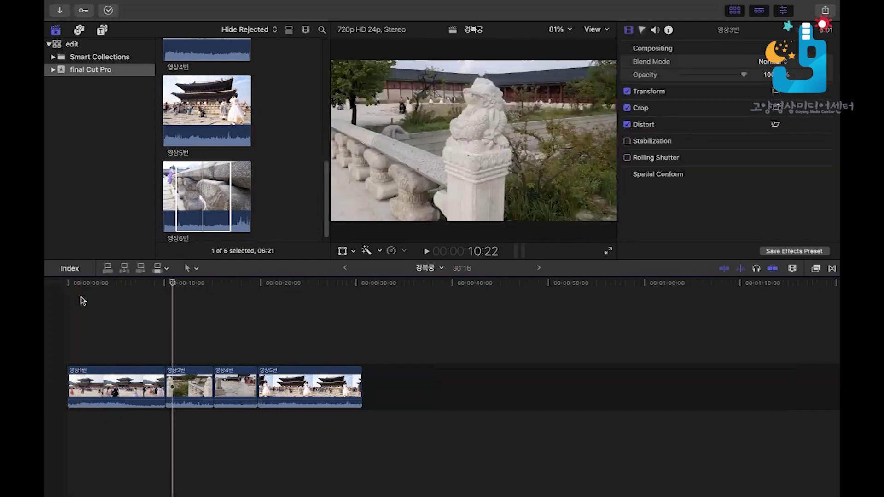
key("super+z")
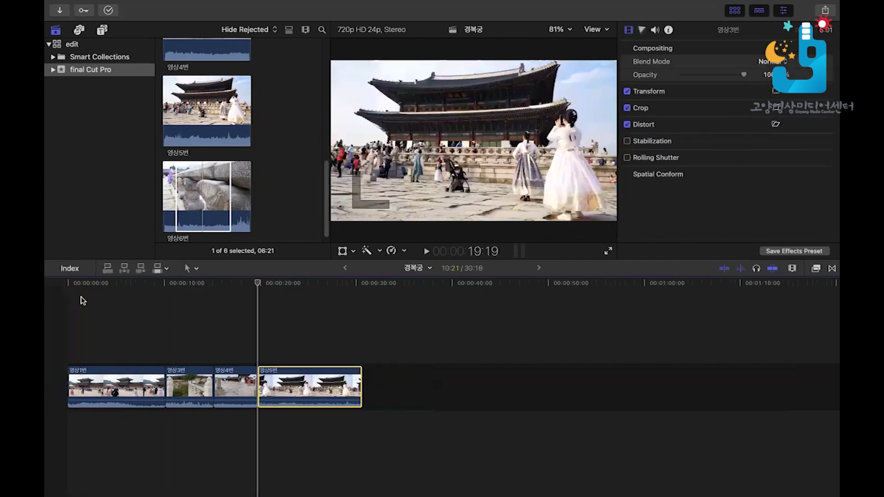
Move the playhead to different points across 영상1번, 영상3번 and 영상4번 to view their frames
left_click(103, 299)
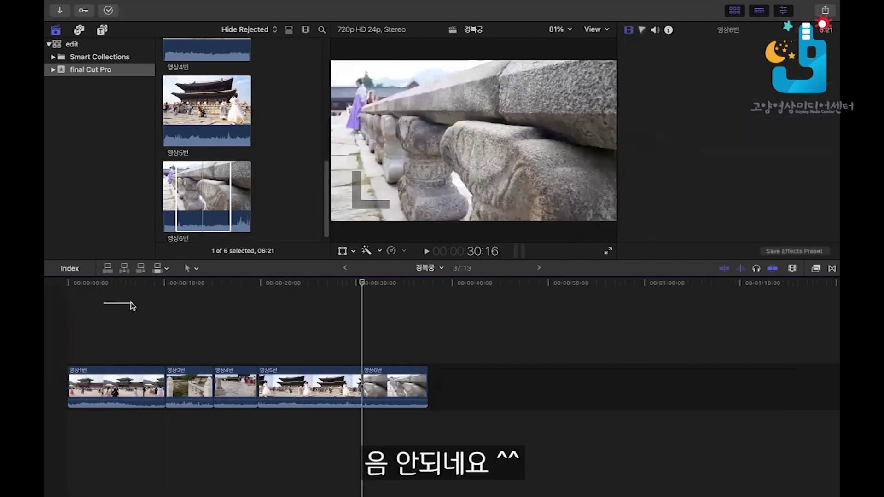
left_click(188, 294)
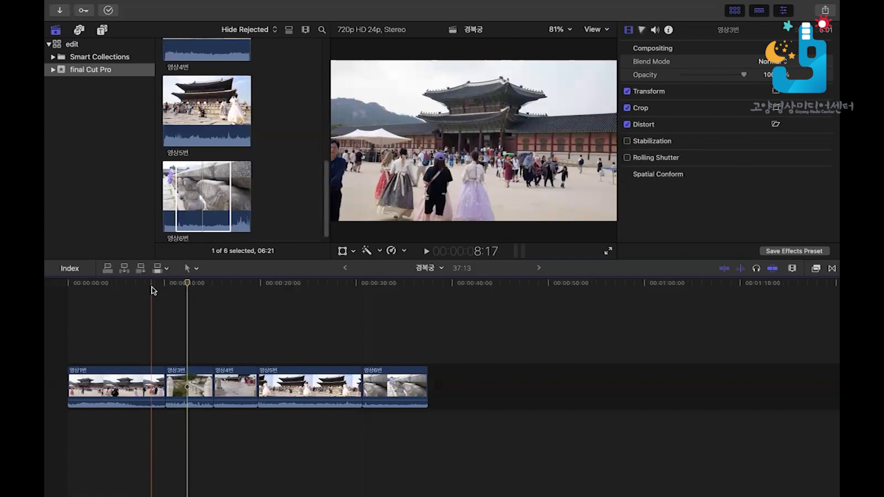
left_click_drag(146, 286, 130, 286)
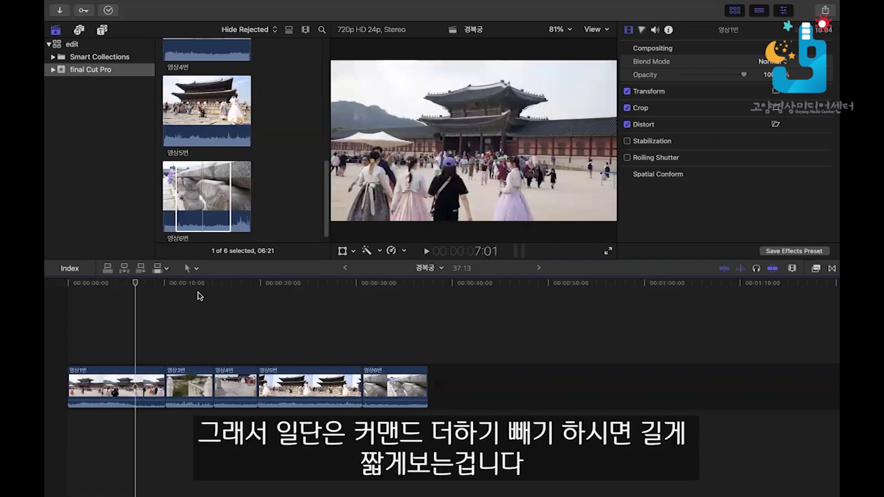
left_click(227, 294)
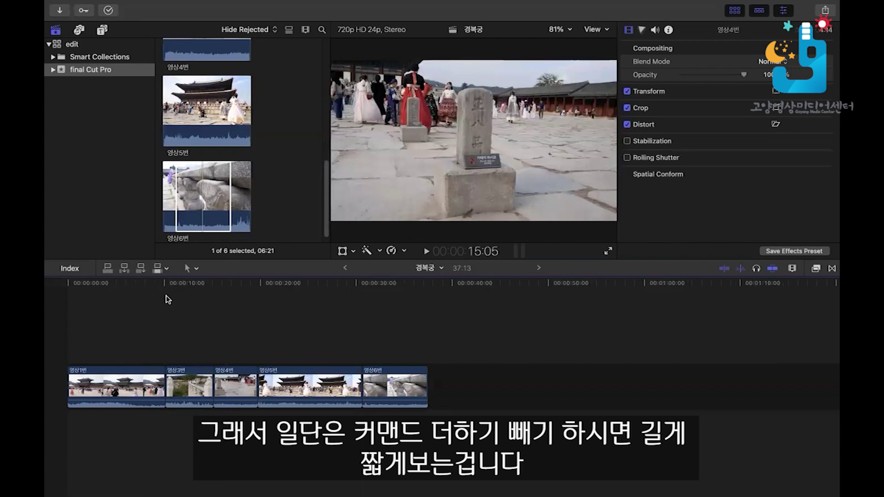
left_click(183, 298)
Select the timeline clips one by one from 영상1번 to 영상6번 to review their order, ending on 영상3번
left_click(117, 384)
left_click(189, 385)
left_click(235, 384)
left_click(299, 386)
left_click(396, 385)
left_click(182, 380)
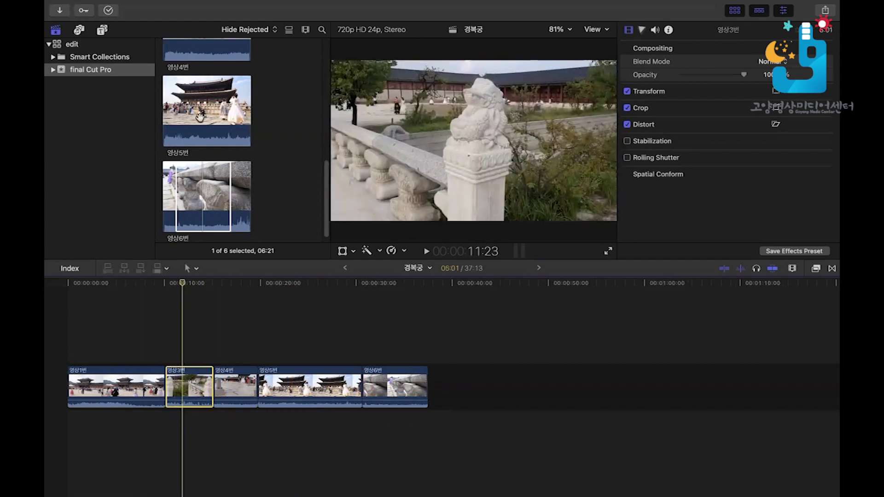
left_click(184, 385)
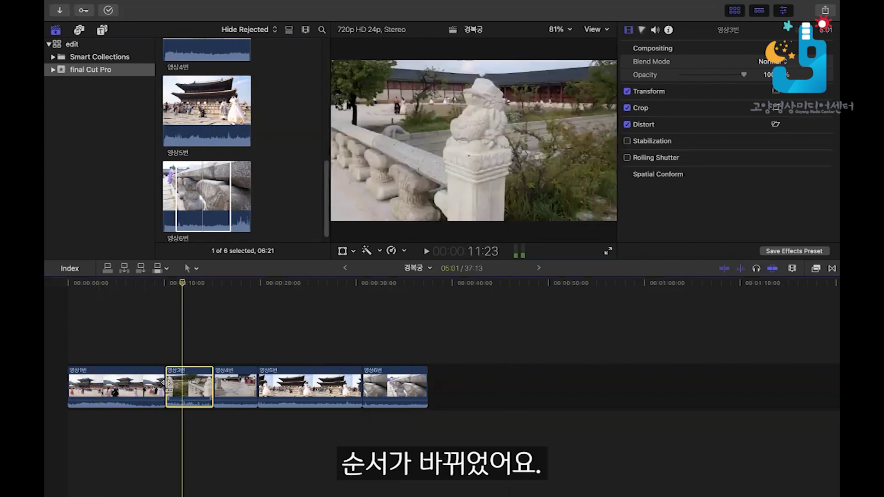
Move 영상1번 to the end of the timeline and rearrange the clips before it as 영상3번, 영상6번, 영상4번, 영상5번
left_click_drag(145, 387, 503, 382)
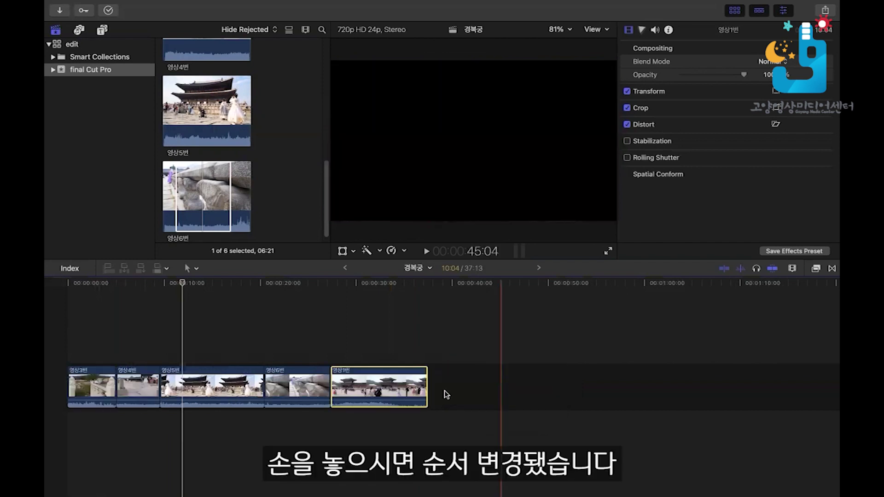
left_click_drag(295, 382, 235, 385)
left_click(147, 385)
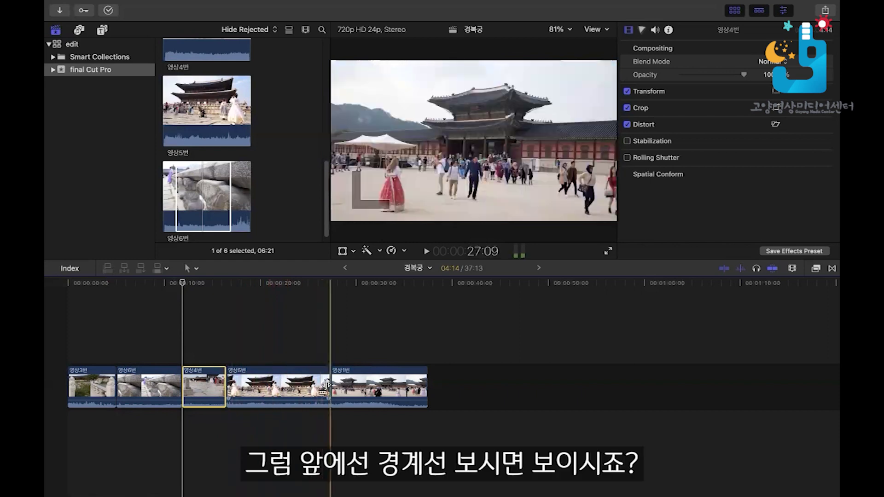
Trim the end and the start of 영상5번 in the timeline, shortening the clip to about 5:22
left_click_drag(326, 384, 303, 385)
left_click(228, 386)
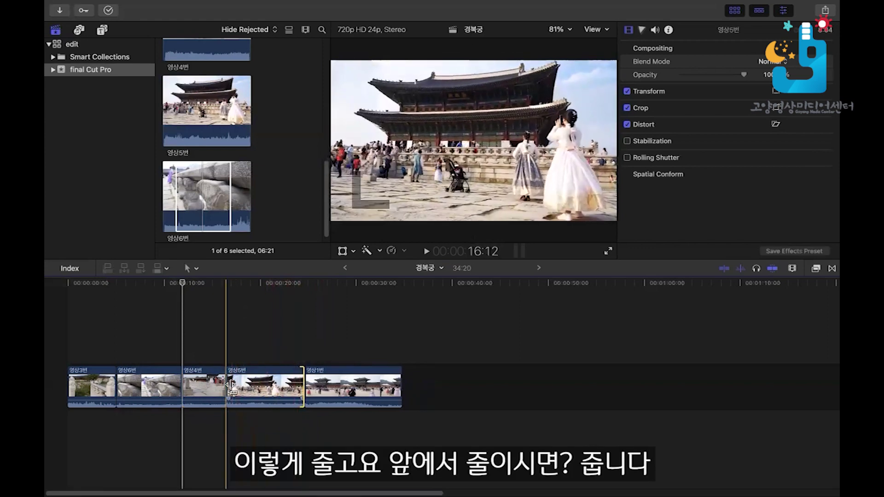
left_click_drag(232, 387, 249, 387)
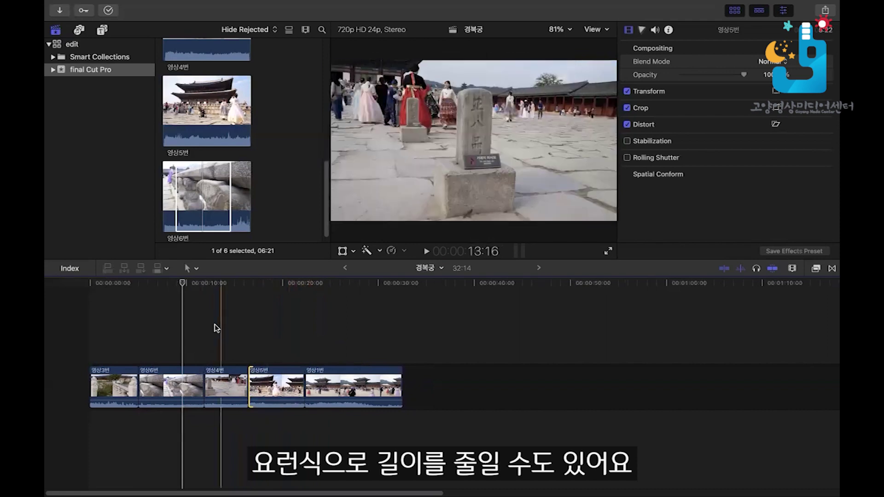
Skim the trimmed sequence and delete 영상4번 from between 영상6번 and 영상5번 in the timeline
left_click(193, 288)
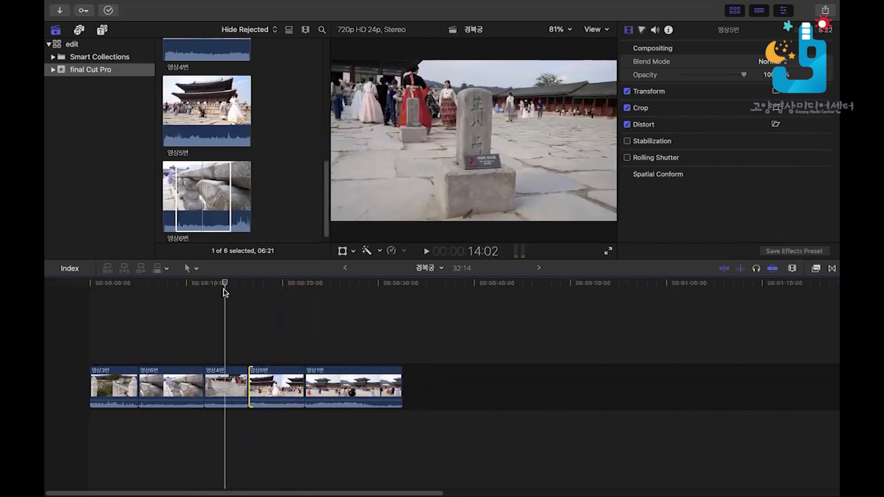
left_click_drag(152, 294, 163, 294)
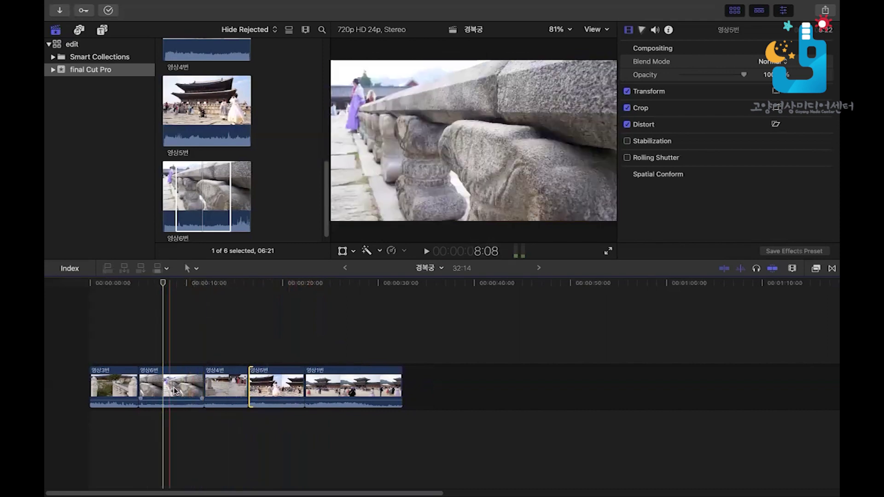
left_click(225, 386)
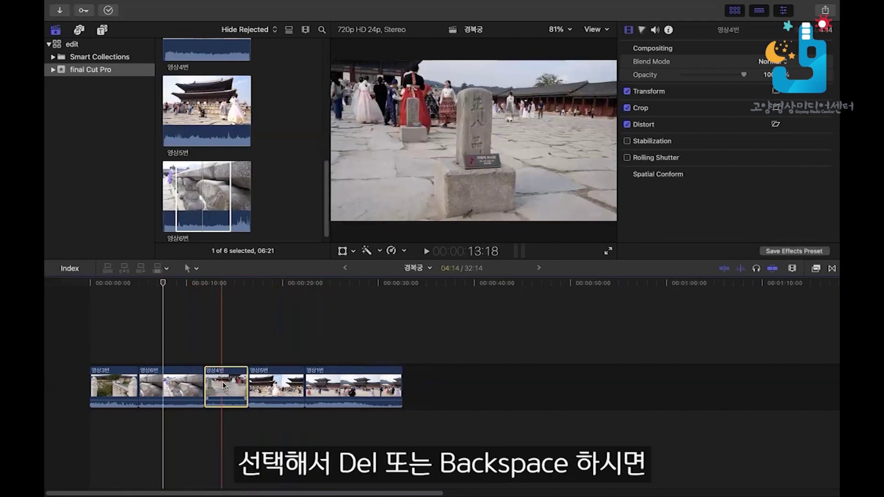
key("BackSpace")
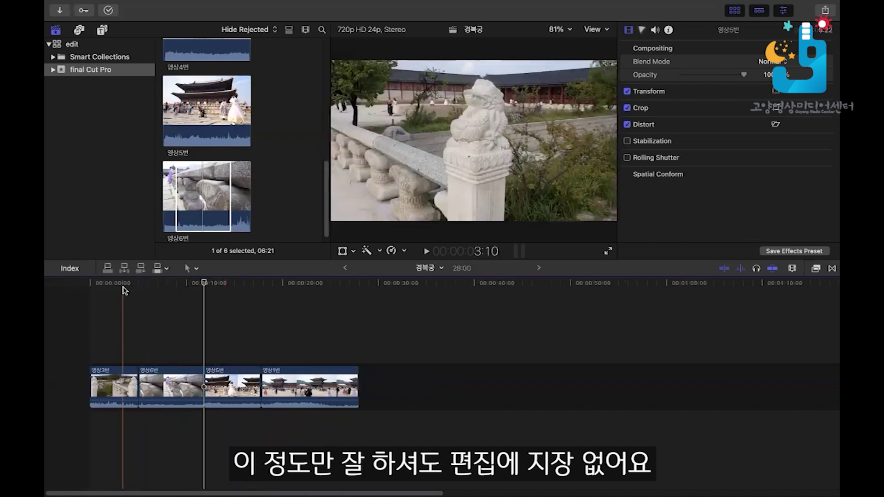
Play the sequence from within 영상3번 into 영상6번 to review the edit
left_click(123, 293)
key("space")
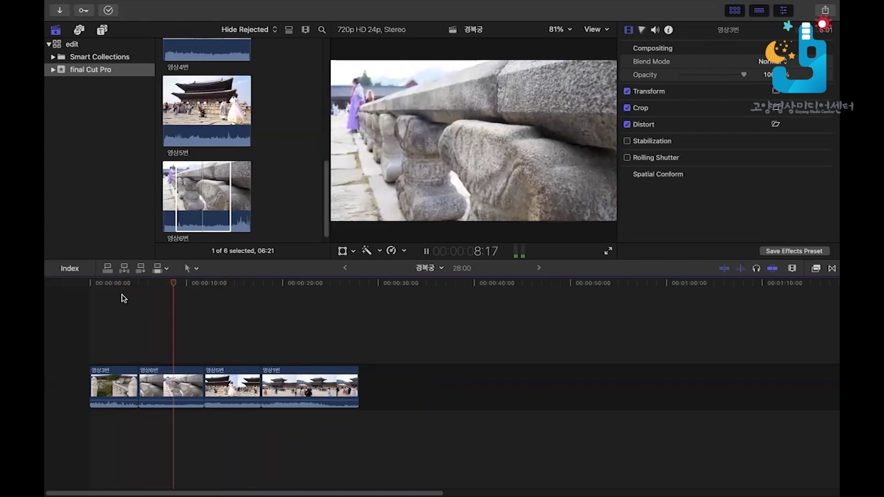
key("space")
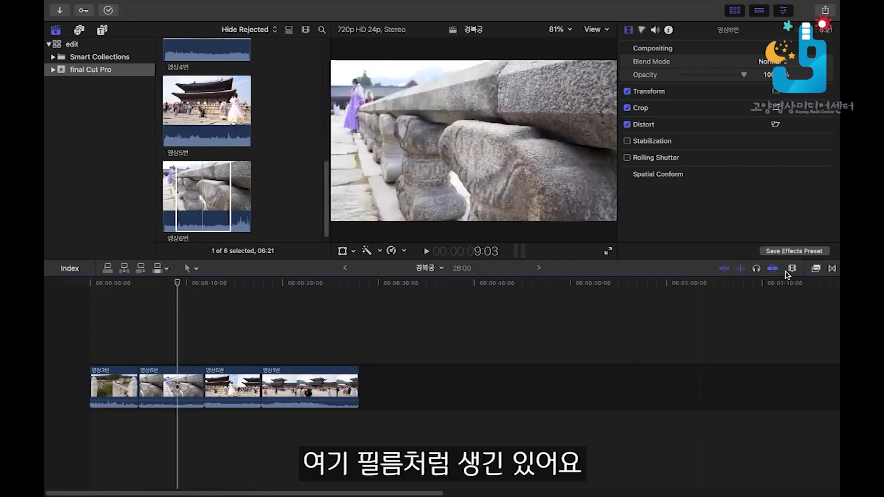
Open the clip appearance options for the timeline and zoom in slightly so the clips display longer
left_click(791, 269)
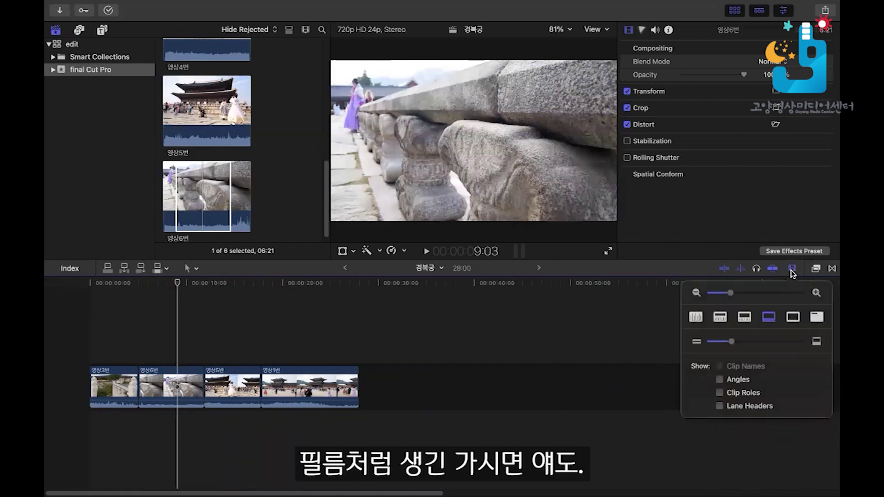
left_click(792, 269)
left_click(792, 269)
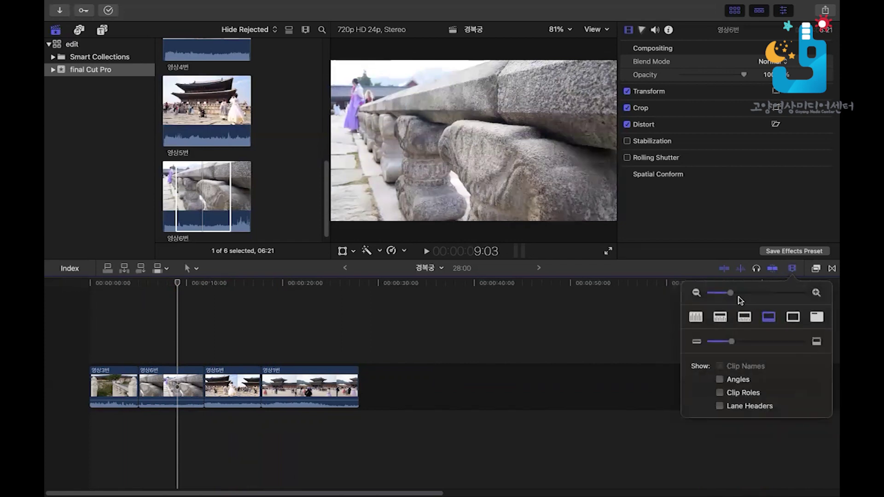
mouse_move(731, 295)
left_mouse_down()
mouse_move(745, 295)
mouse_move(739, 297)
left_mouse_up()
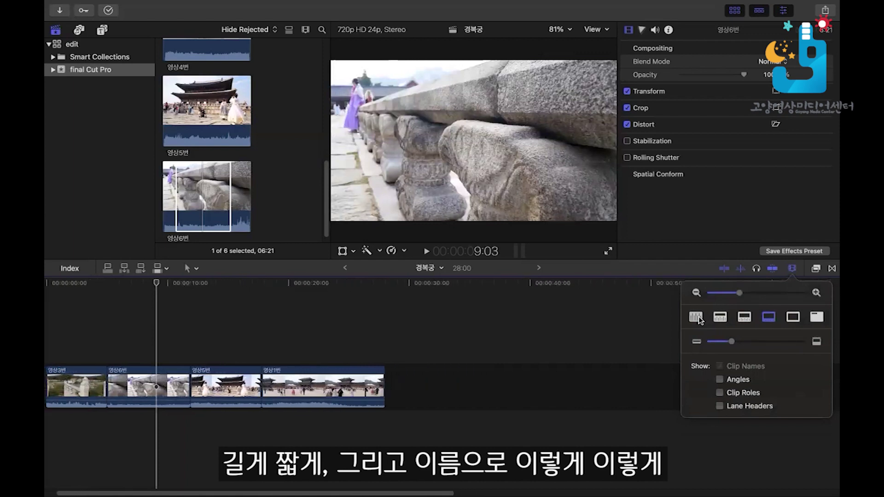
Try the different clip display styles and choose the one with equal-sized filmstrips and audio waveforms
left_click(696, 318)
left_click(719, 317)
left_click(744, 318)
left_click(768, 318)
left_click(792, 317)
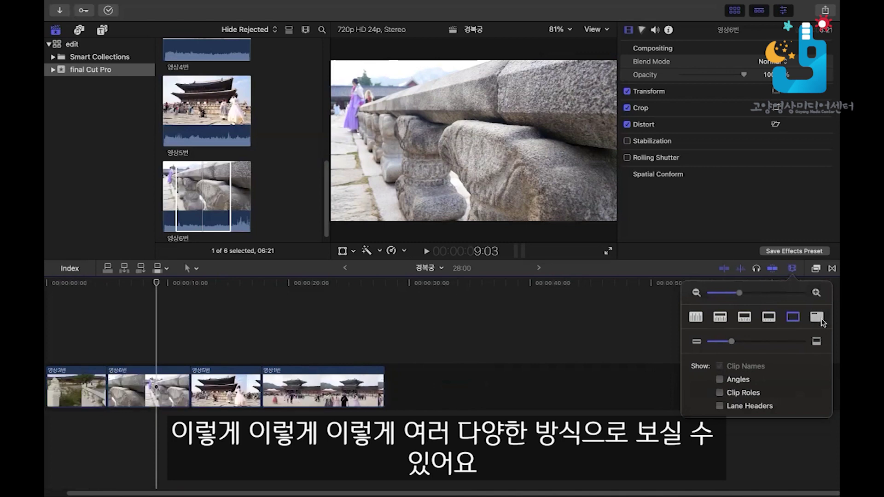
left_click(819, 319)
left_click(793, 318)
left_click(769, 318)
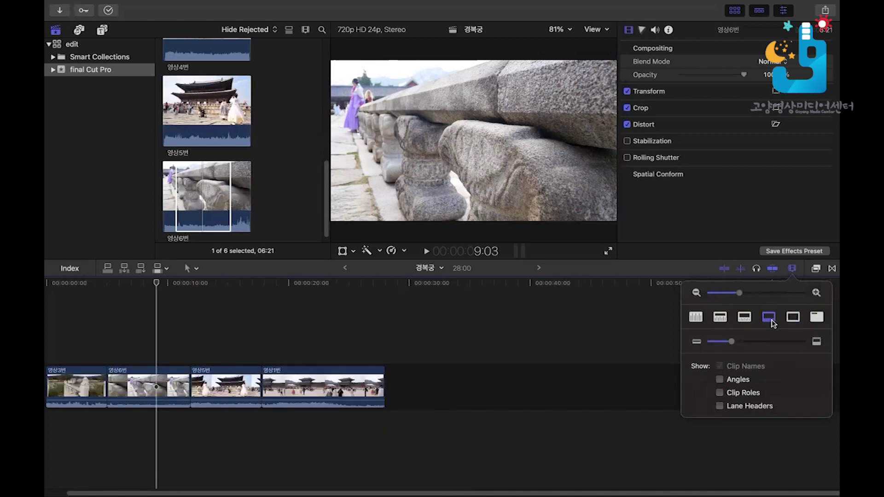
left_click(744, 317)
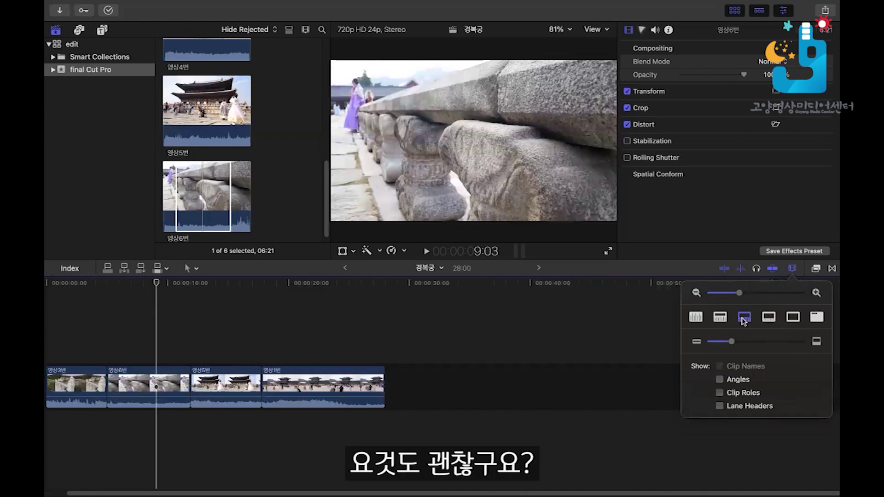
Increase the timeline clip height, keeping the equal filmstrip and waveform style, and close the appearance options
left_click_drag(736, 344, 774, 349)
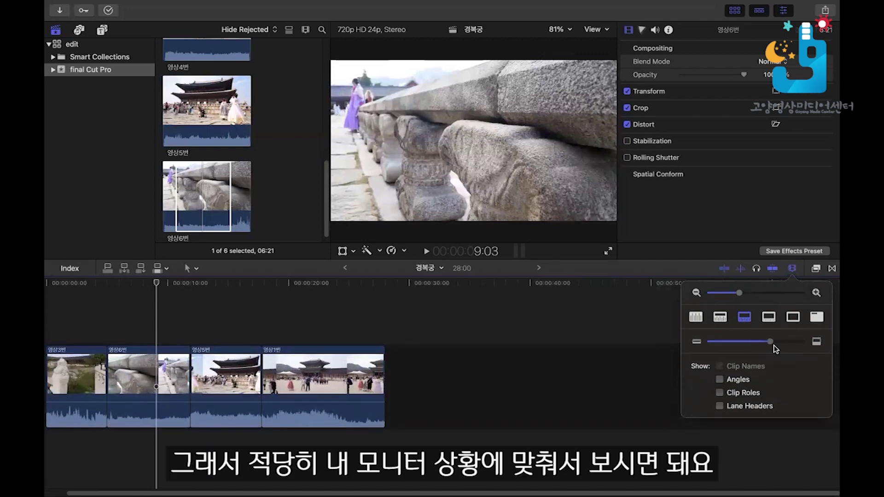
left_click(770, 323)
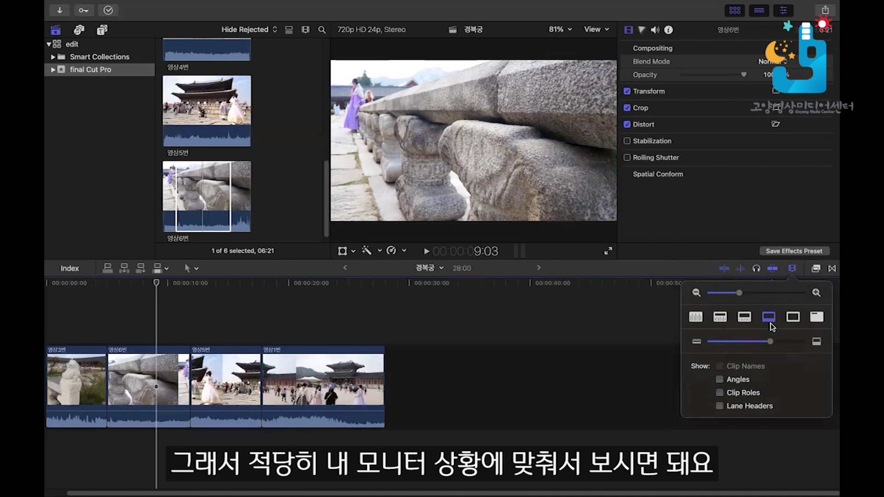
left_click(746, 322)
left_click_drag(771, 344, 781, 342)
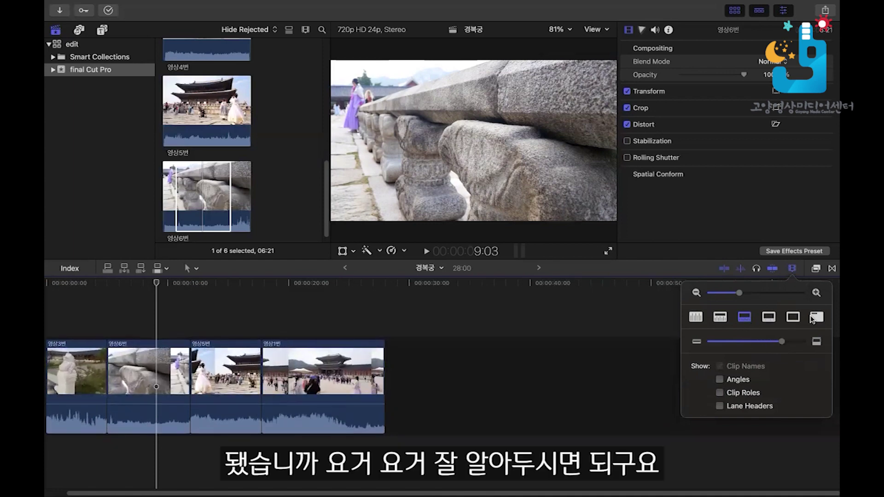
left_click(795, 272)
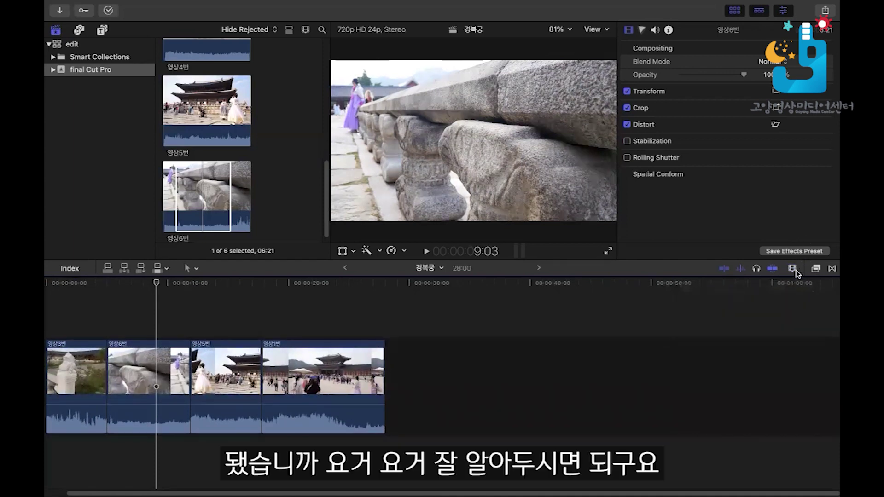
Lower the audio volume of 영상1번 and 영상6번 in the timeline and raise 영상3번 to 4.0 dB
left_click_drag(153, 289, 50, 292)
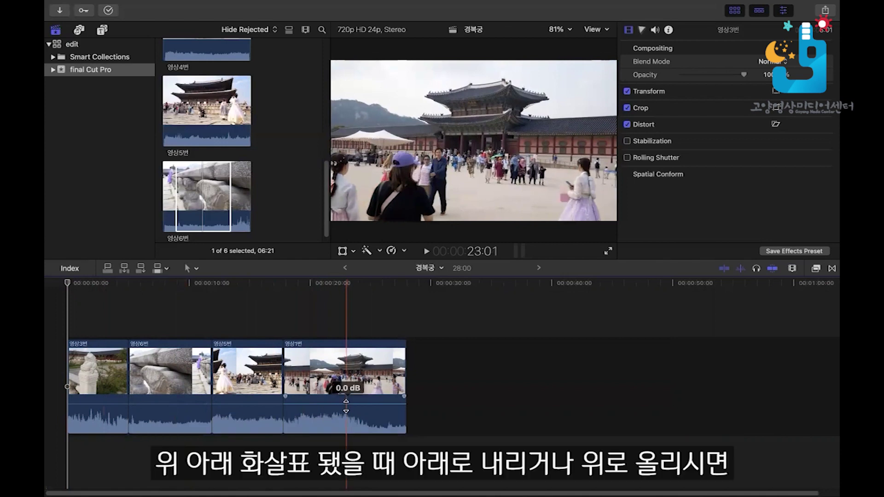
left_click_drag(346, 406, 342, 416)
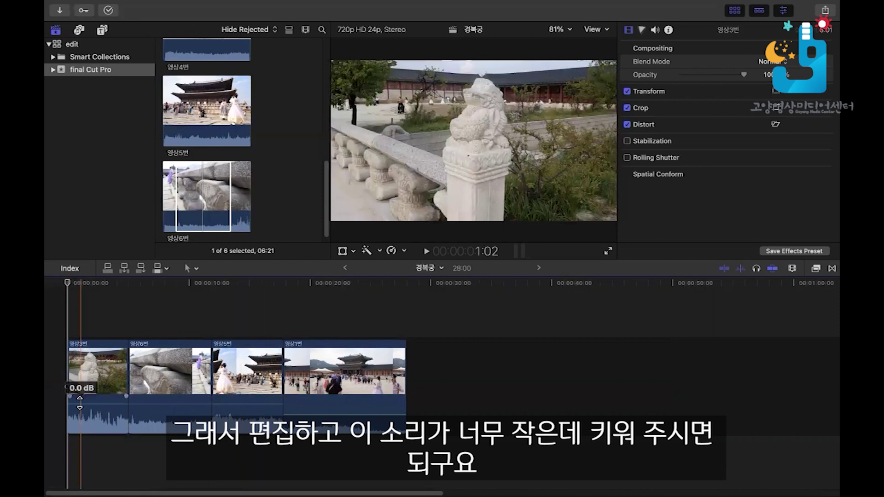
key("space")
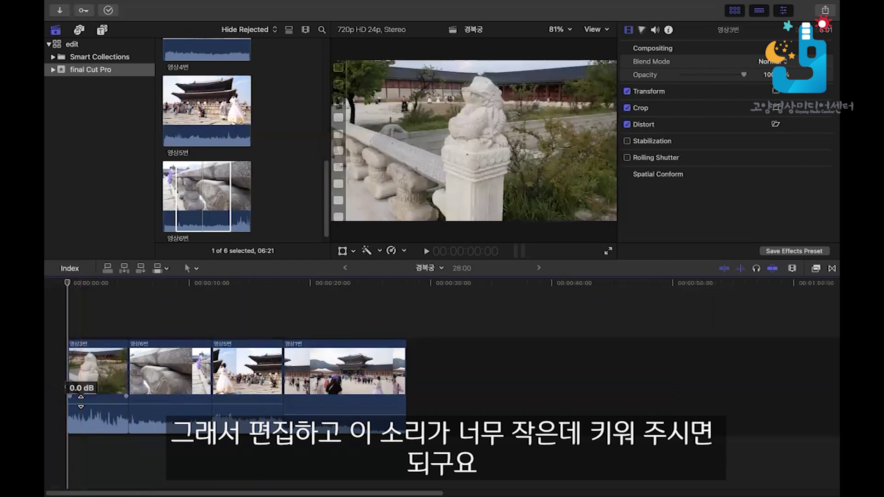
left_click_drag(162, 405, 203, 421)
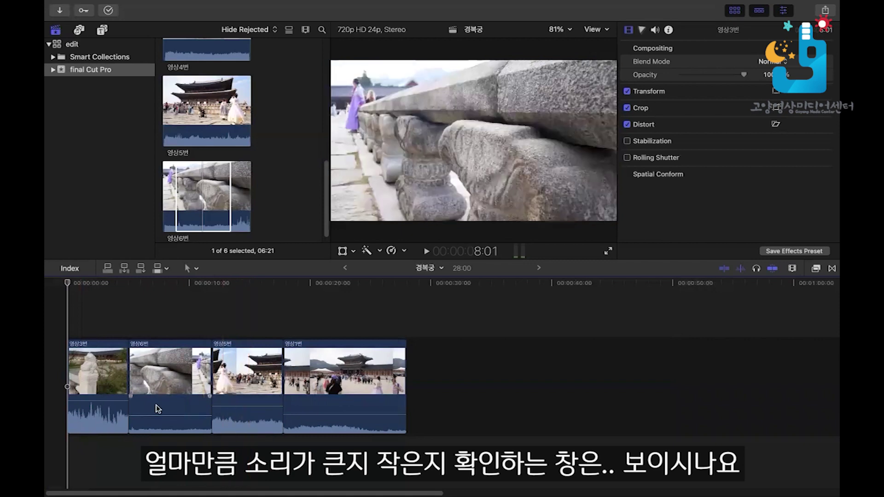
Show the large audio meters and play 영상5번 into 영상1번 to check the sound levels
key("space")
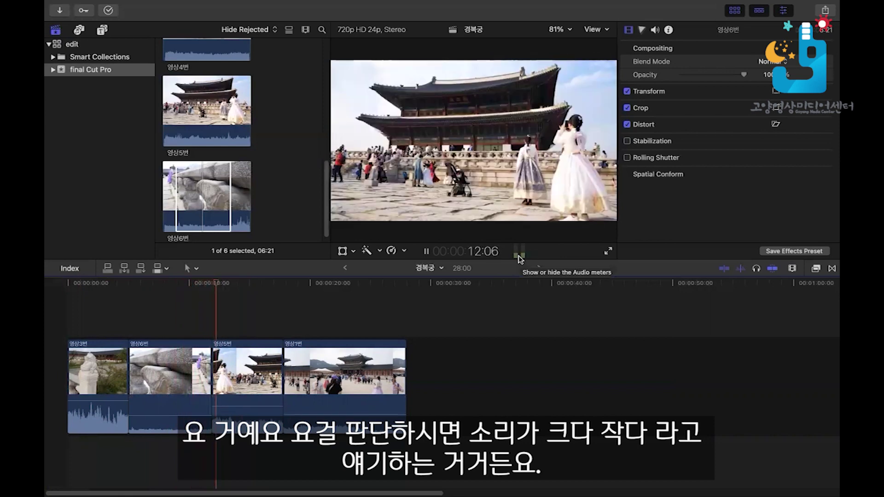
key("space")
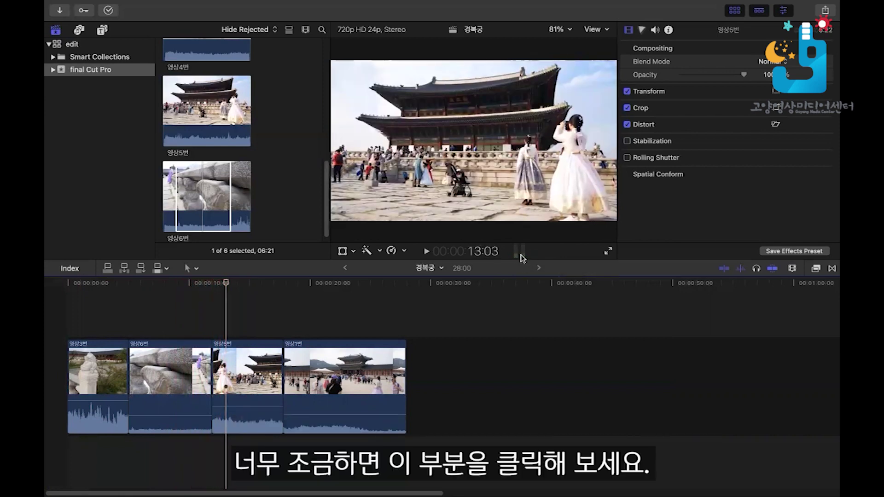
left_click(520, 252)
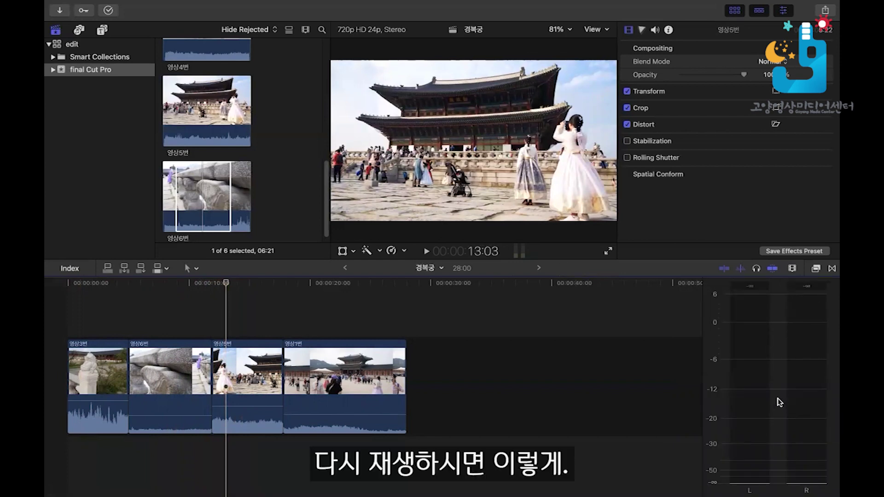
key("space")
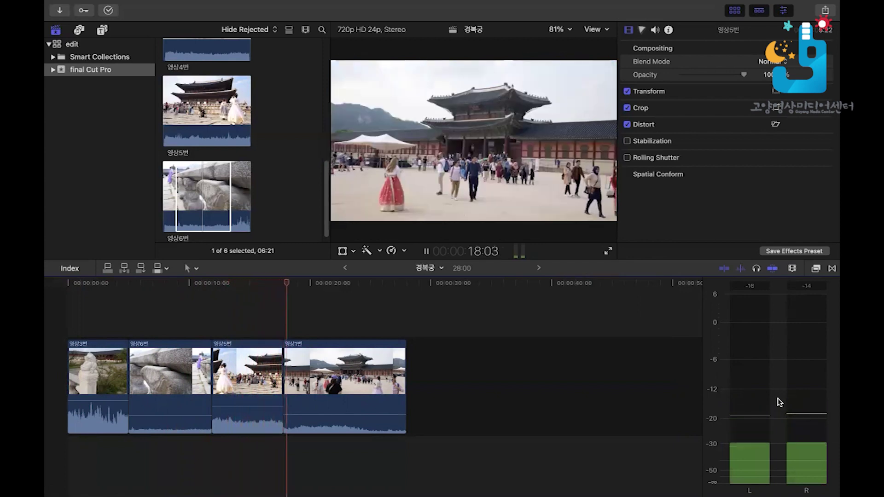
key("space")
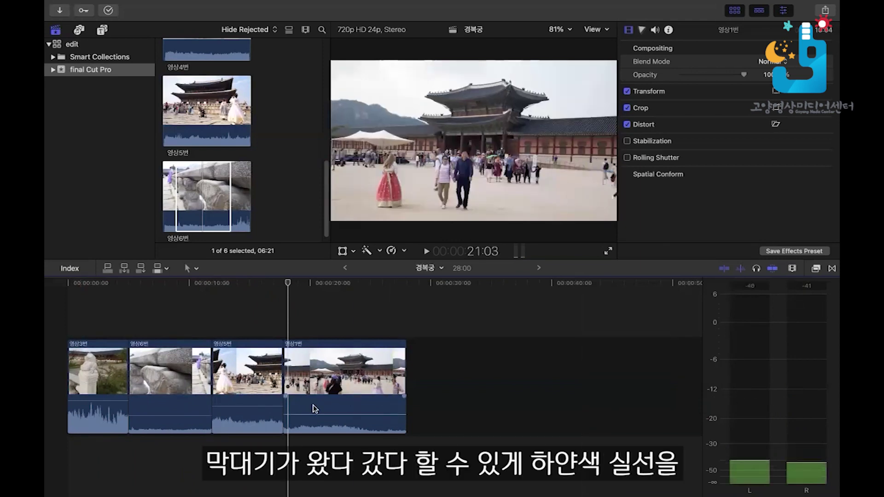
Raise the audio volume of 영상1번 to 8.0 dB, playing it back to check the level
mouse_move(311, 414)
left_click_drag(310, 415, 311, 410)
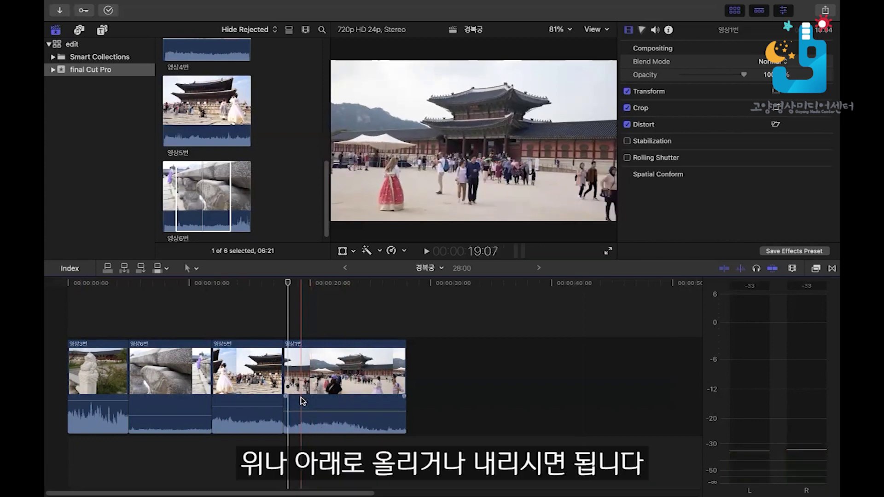
key("space")
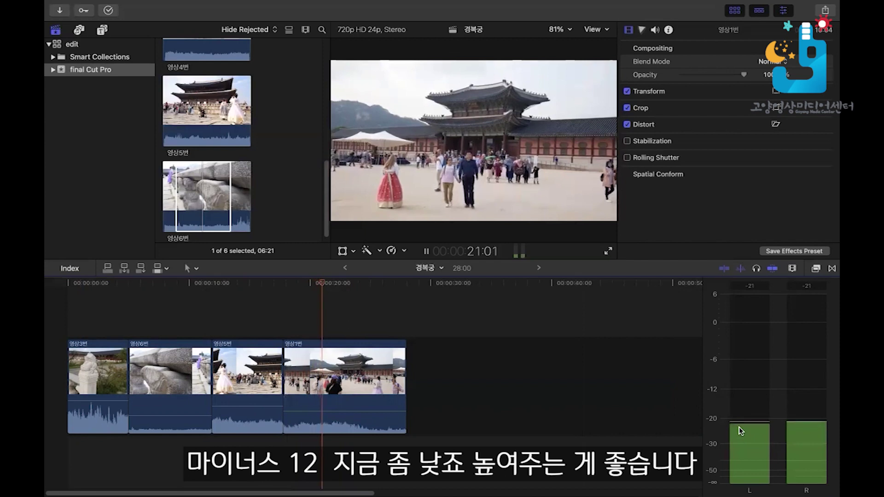
left_click_drag(389, 414, 408, 402)
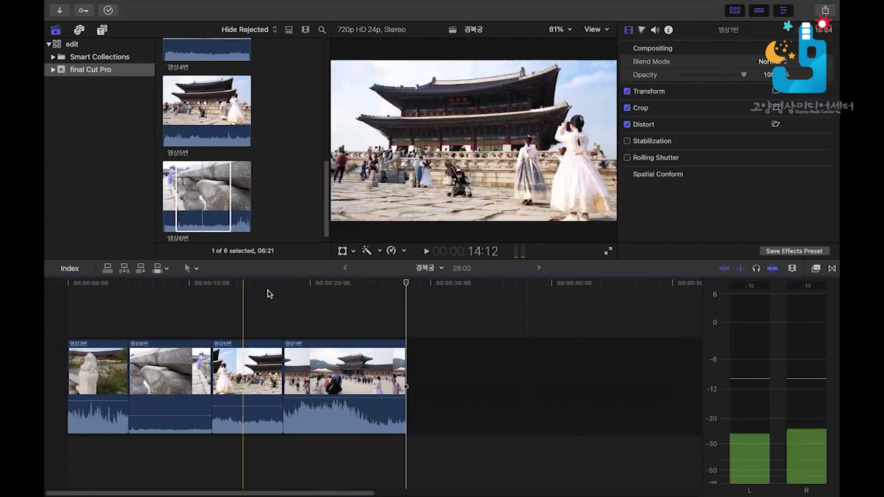
Play the enlarged sequence from the start and lower the audio volume of 영상3번
key("shift+z")
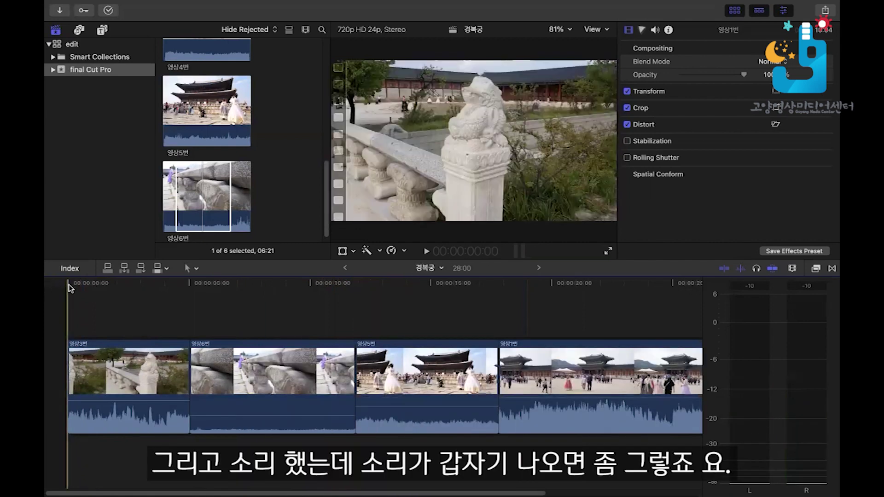
key("space")
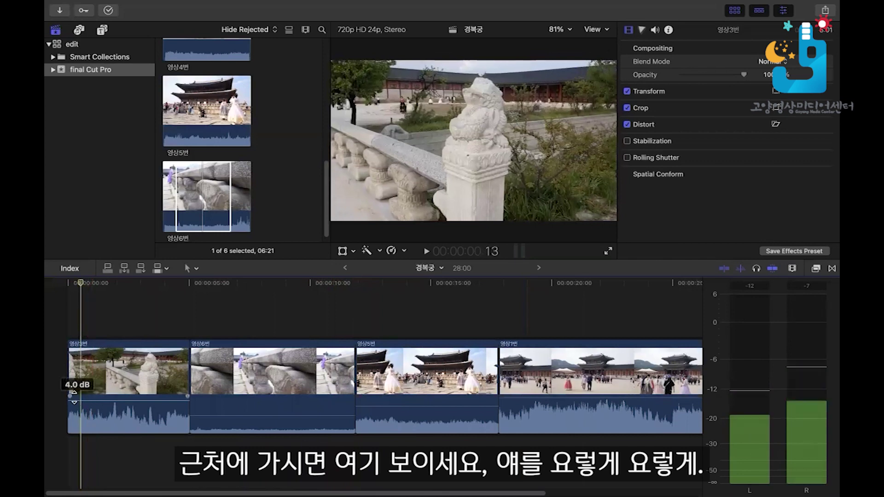
key("space")
key("Home")
left_click_drag(71, 397, 71, 404)
key("space")
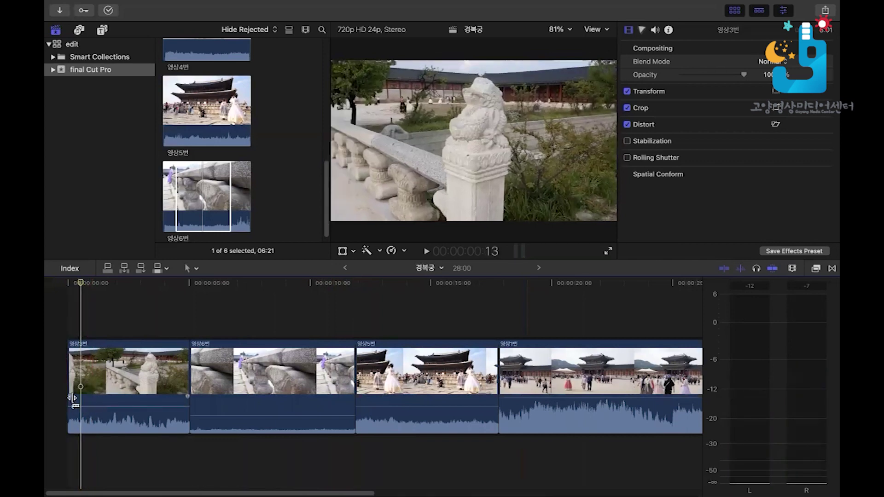
Add an audio fade-in to the start of 영상3번, adjust its length and play it back
left_click_drag(72, 398, 73, 397)
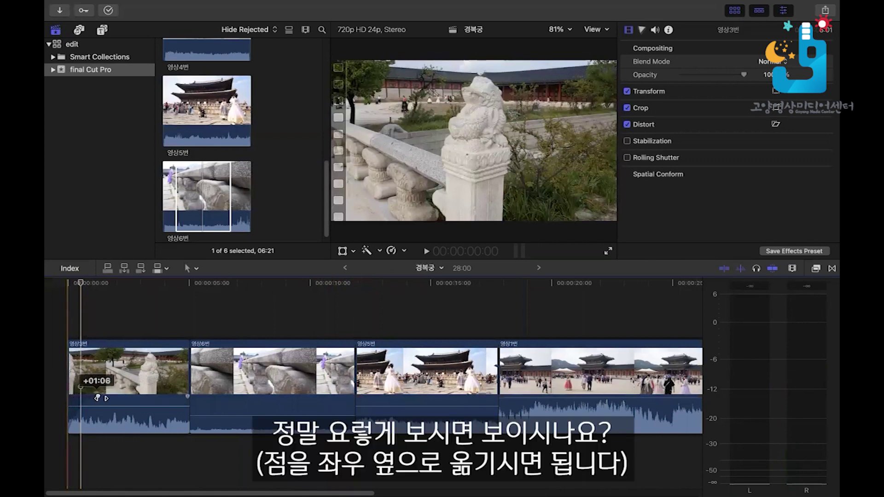
left_click_drag(101, 396, 107, 396)
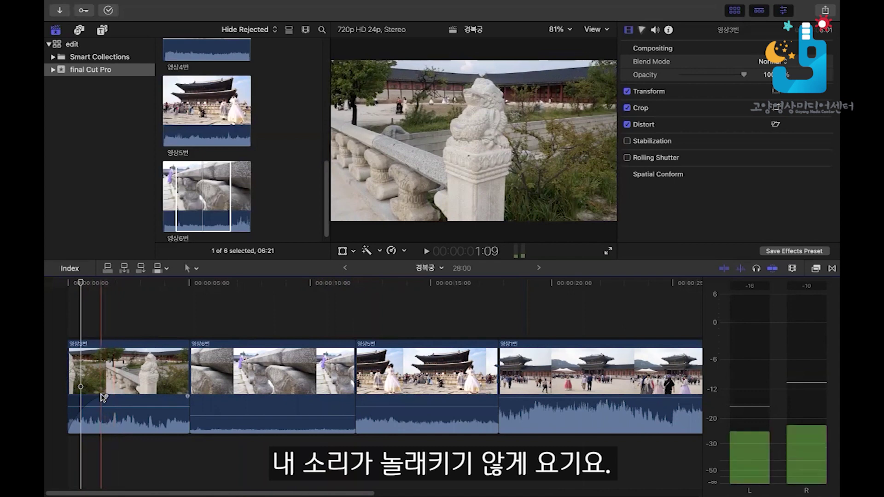
left_click_drag(107, 396, 80, 395)
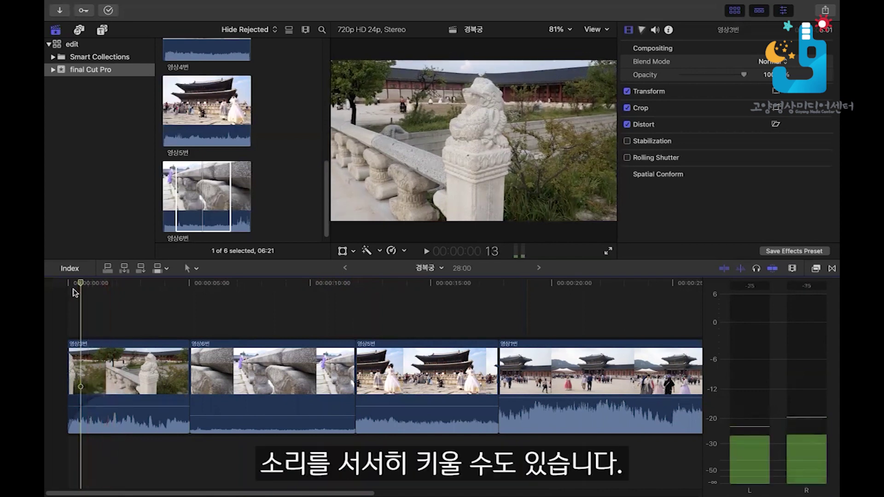
key("space")
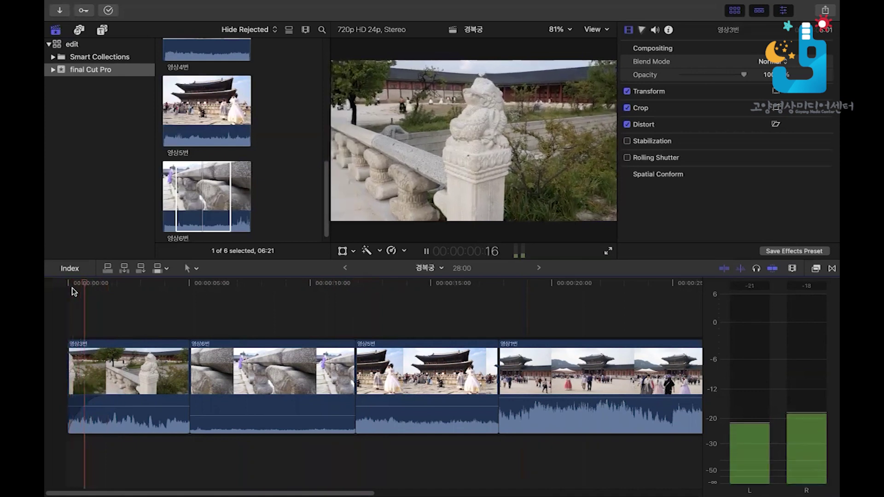
key("space")
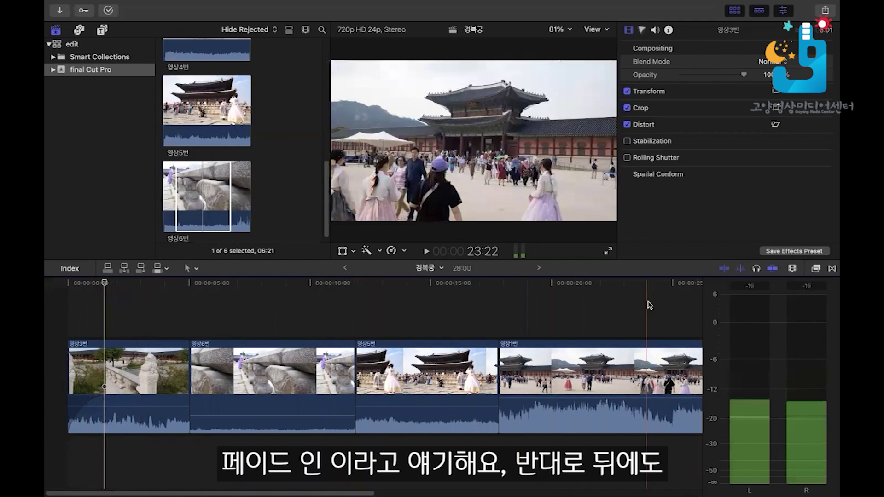
Add an audio fade-out about 3:21 long to the end of 영상1번 and play it back
scroll(481, 305, "right", 10)
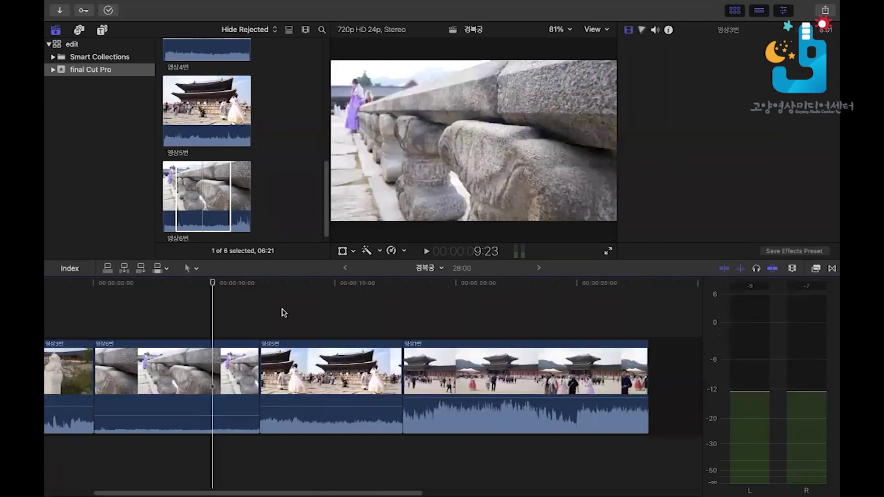
left_click(440, 296)
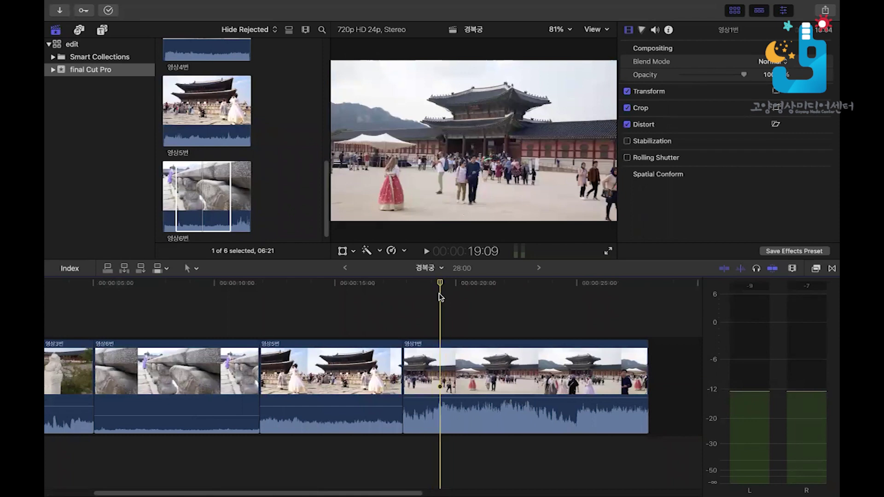
key("super+minus")
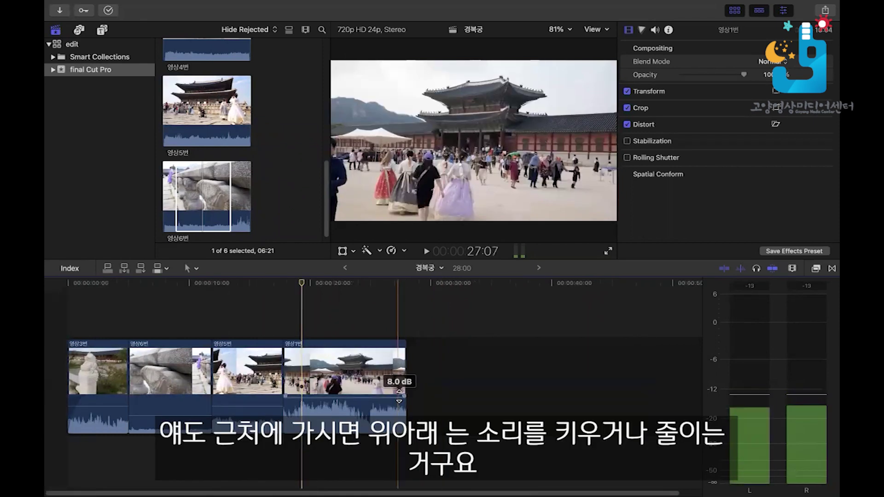
left_click_drag(399, 395, 328, 395)
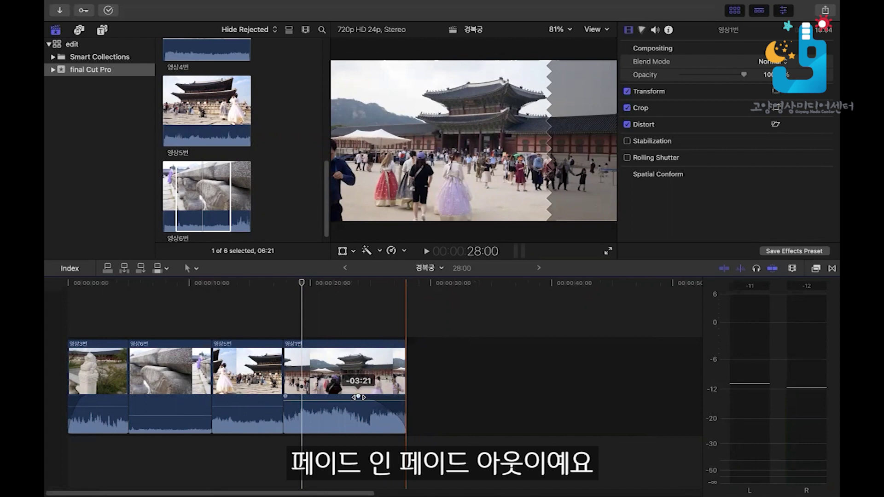
left_click(341, 291)
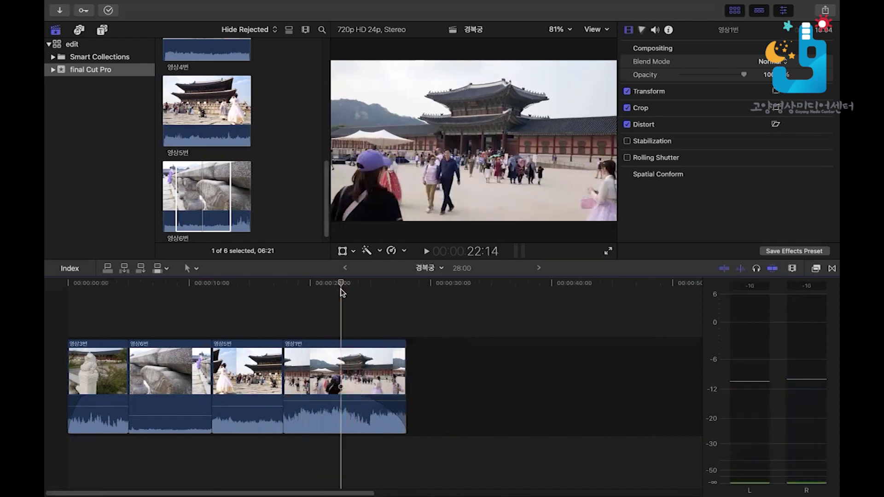
key("space")
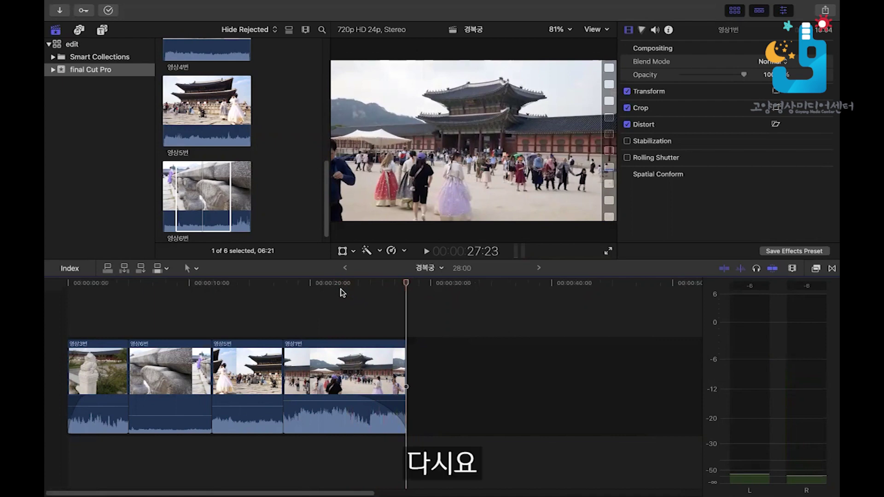
Review the media import options with 영상3번.mp4, close the import window without importing, and select the 영상5번 range in the browser
left_click(288, 123)
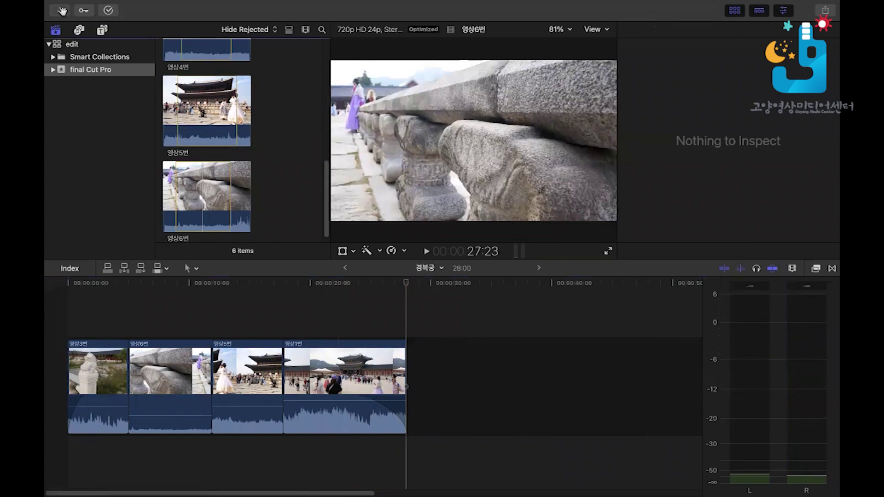
left_click(63, 11)
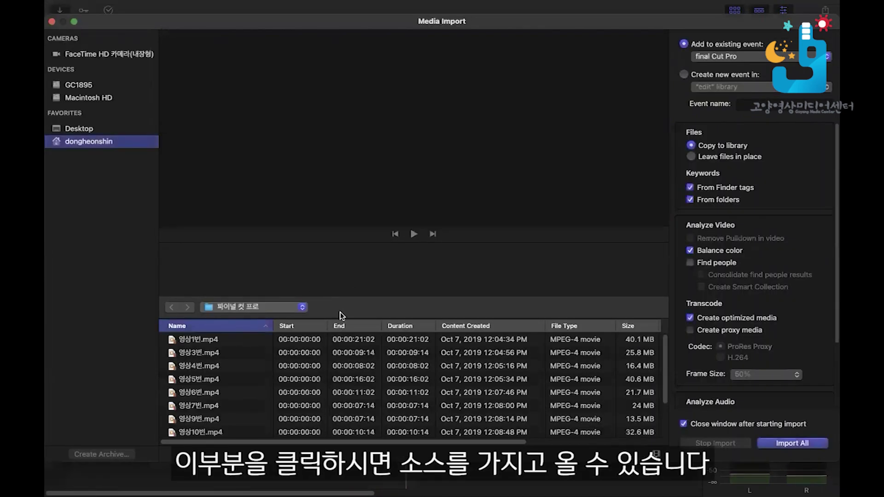
left_click(368, 354)
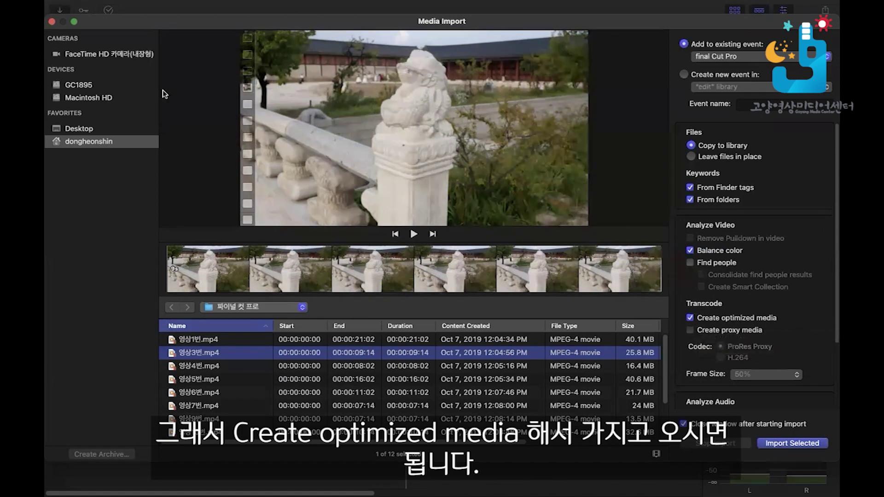
left_click(51, 22)
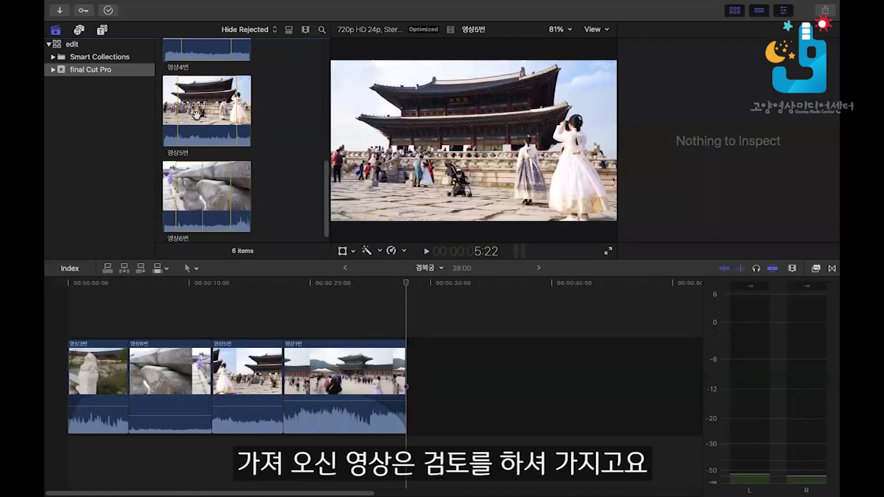
left_click(201, 116)
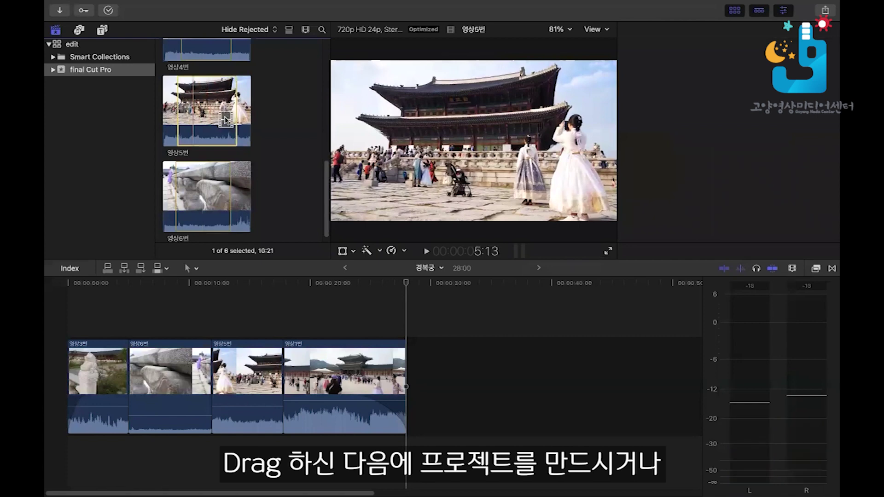
Turn off timeline skimming, play part of 영상1번 without it, and turn skimming back on
left_click(500, 400)
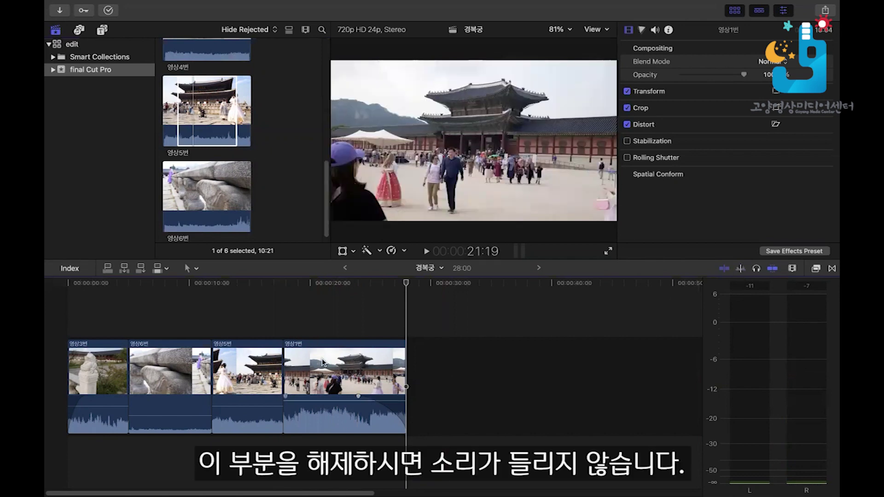
key("s")
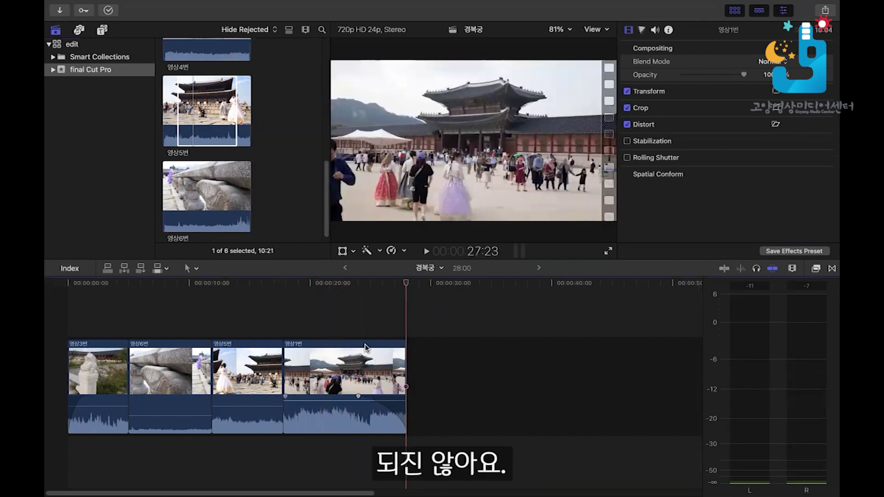
left_click(323, 288)
left_click(301, 284)
key("space")
key("space")
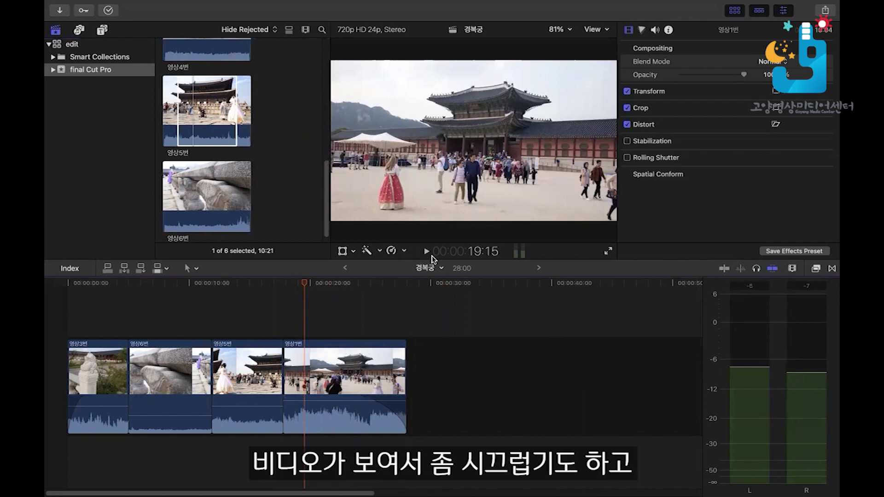
left_click(725, 268)
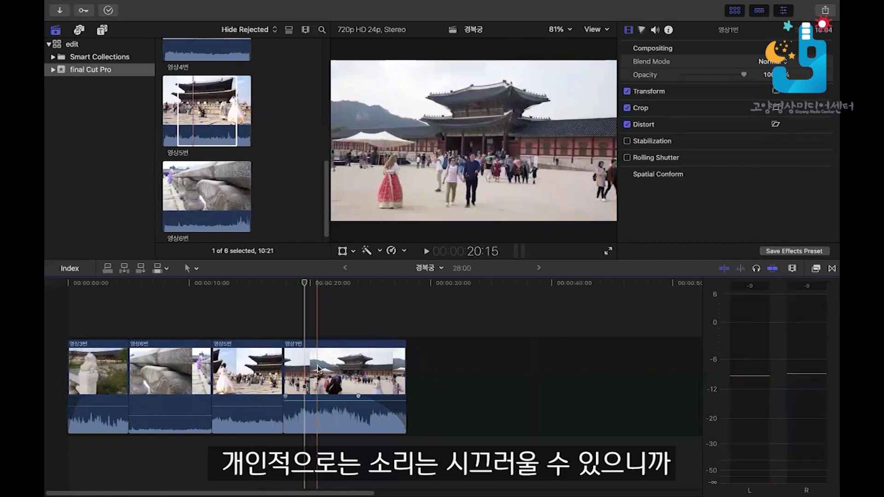
Turn off audio skimming while keeping video skimming on, and hide the large audio meters
left_click(737, 271)
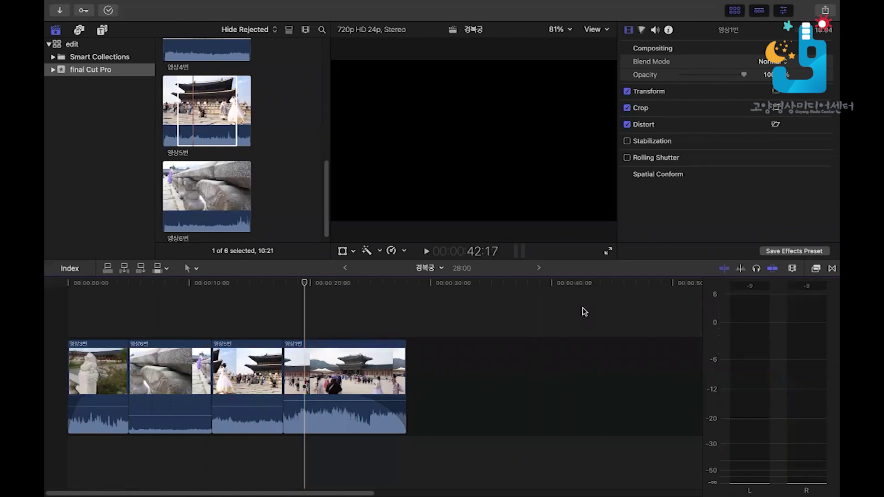
key("super+shift+8")
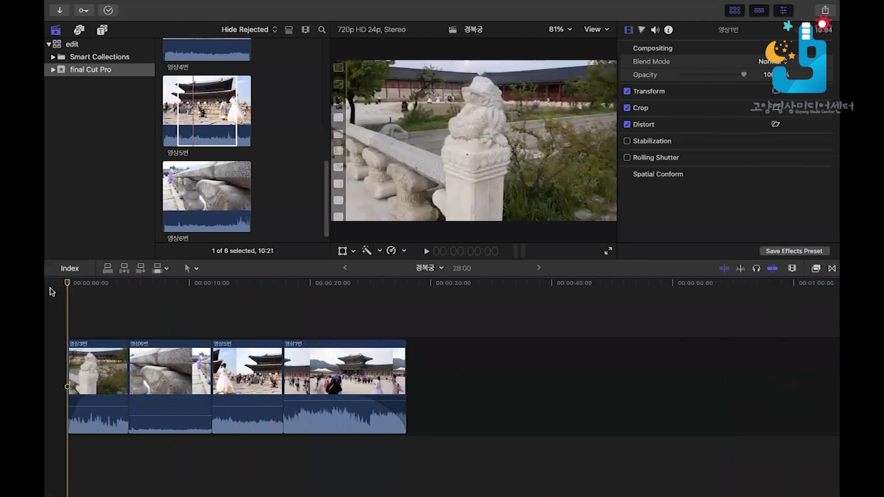
Place the playhead at the start of 영상1번 and look through the timeline's editing tools, keeping the Select tool
left_click(282, 295)
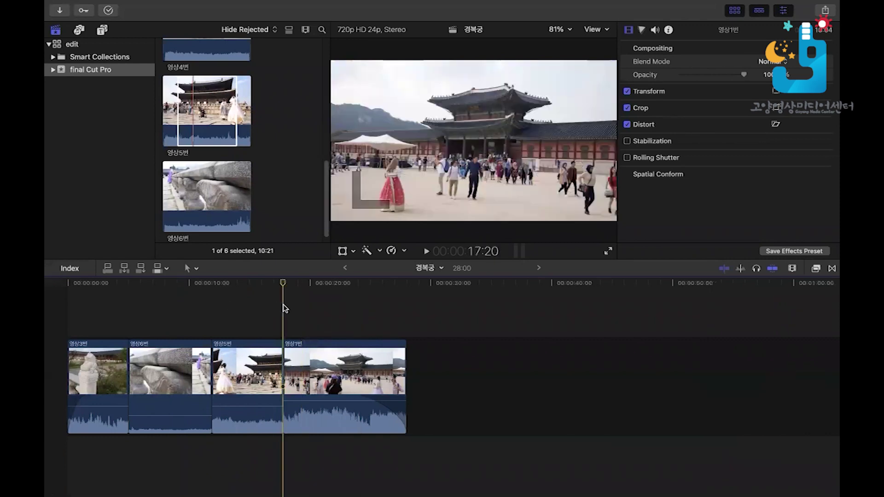
left_click(196, 268)
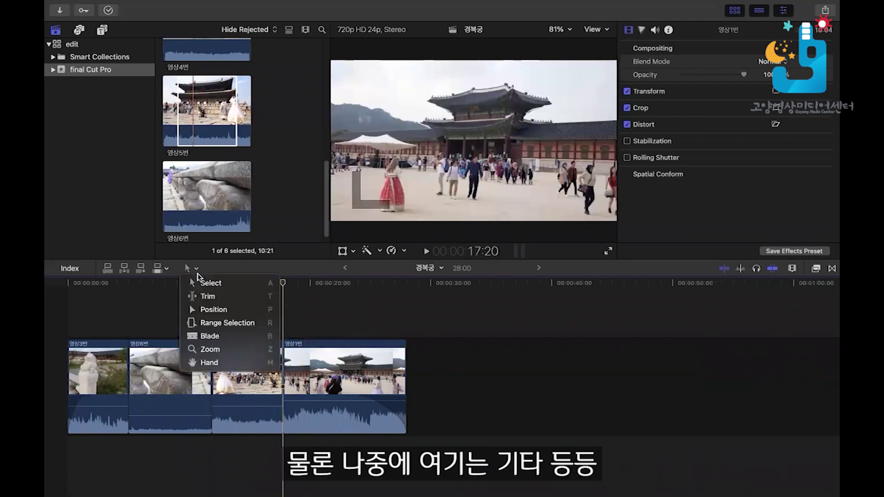
key("Down")
key("Up")
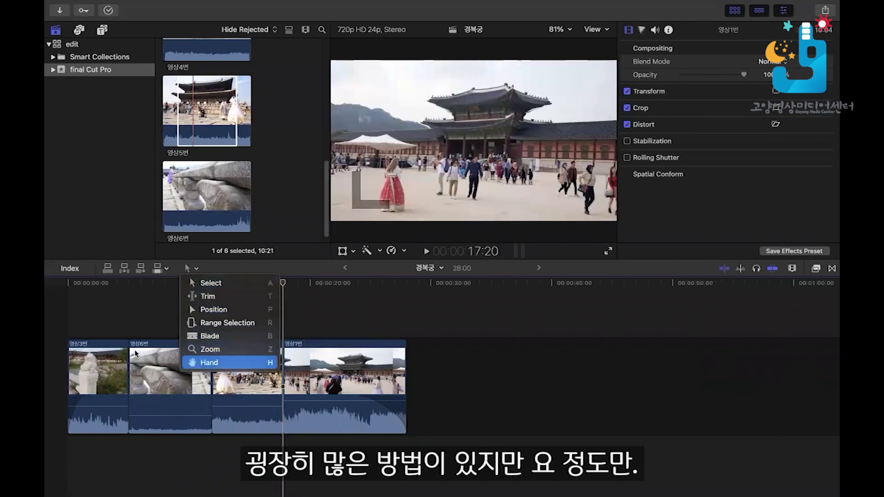
left_click(189, 270)
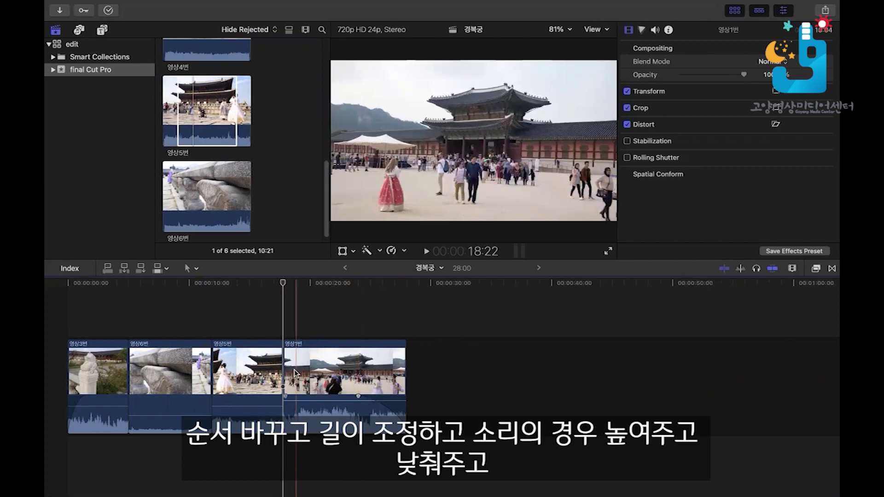
Adjust the length of the audio fade-out at the end of 영상1번
left_click_drag(354, 400, 355, 397)
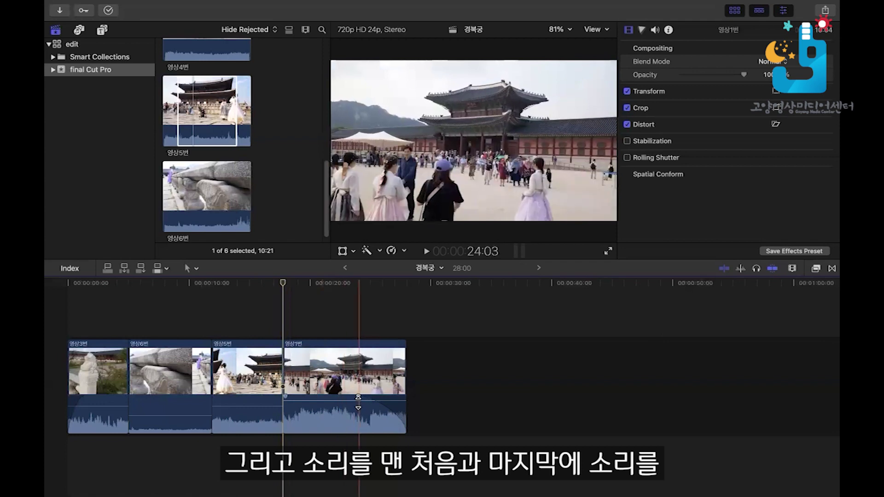
left_click_drag(357, 397, 368, 396)
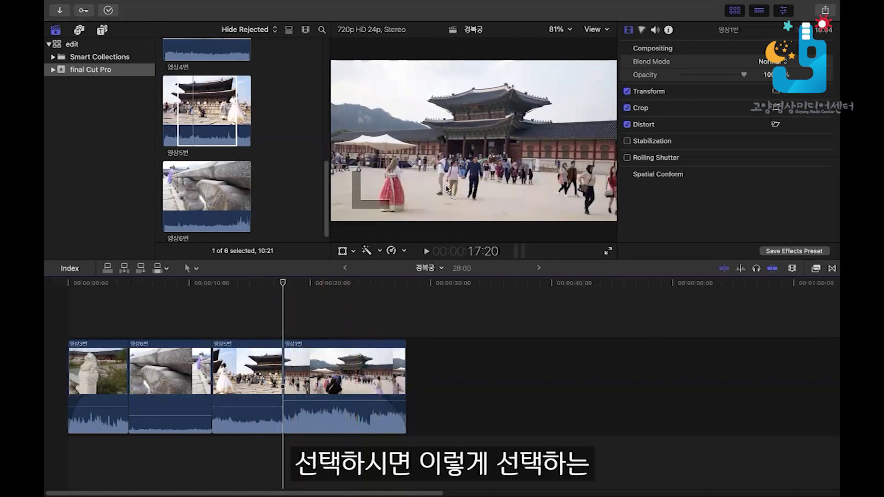
Place the playhead on 영상6번 and examine its video, color, audio and info properties, ending on the video properties
left_click(167, 288)
left_click(172, 284)
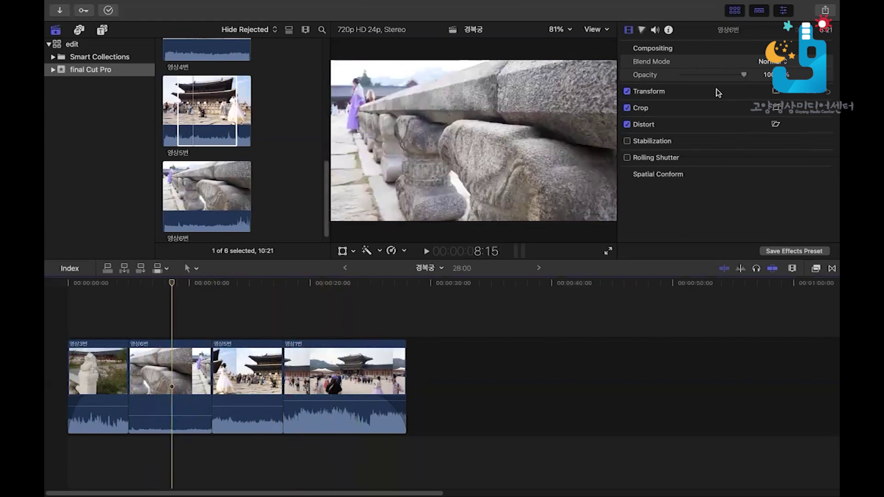
left_click(628, 30)
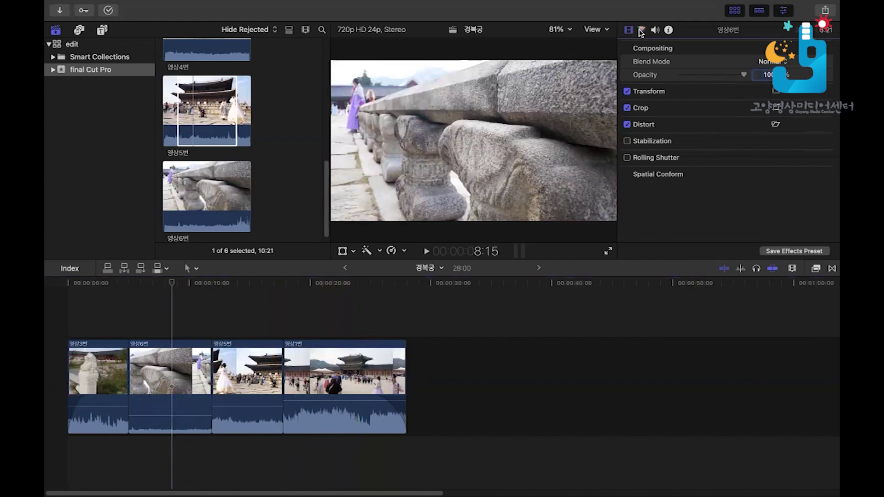
left_click(641, 30)
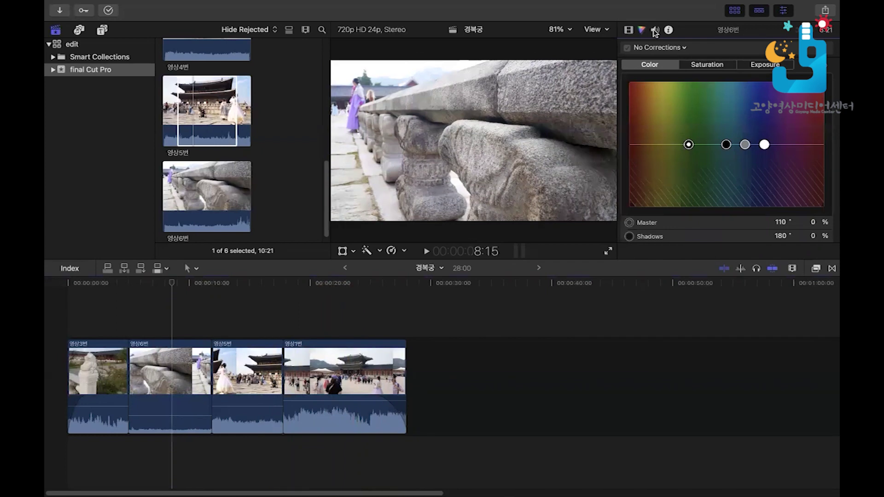
left_click(655, 31)
left_click(667, 30)
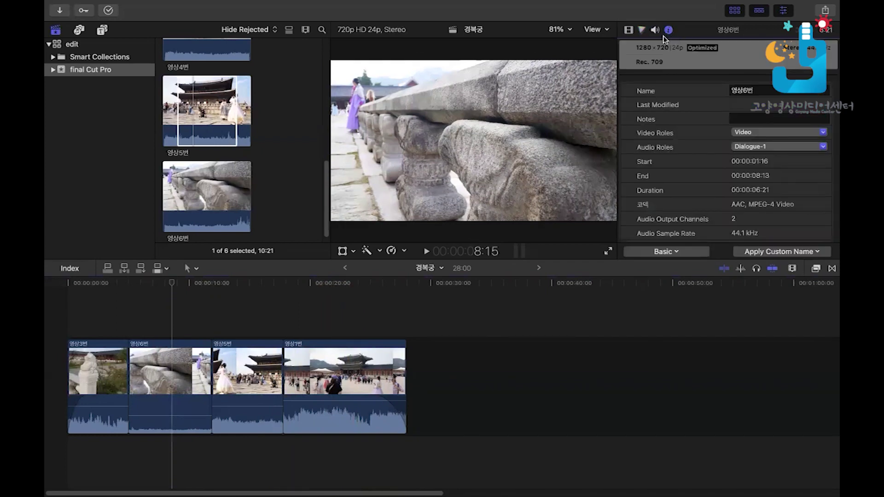
left_click(628, 33)
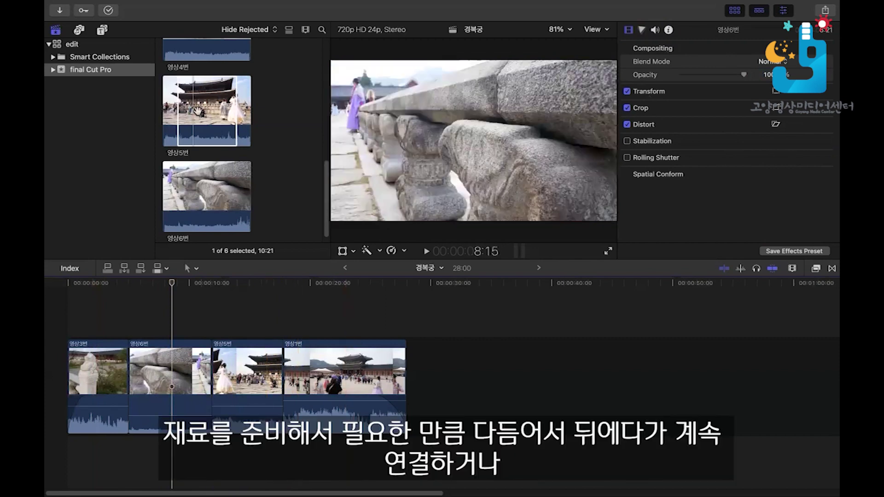
left_click(189, 114)
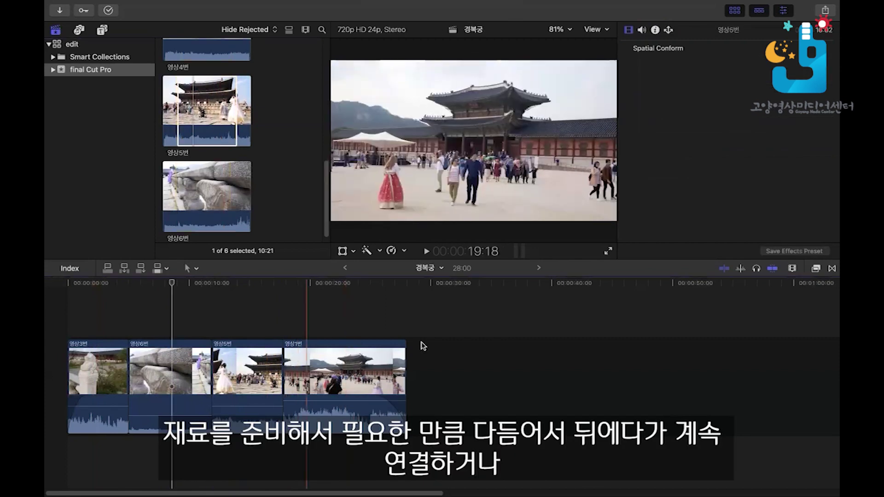
left_click(468, 365)
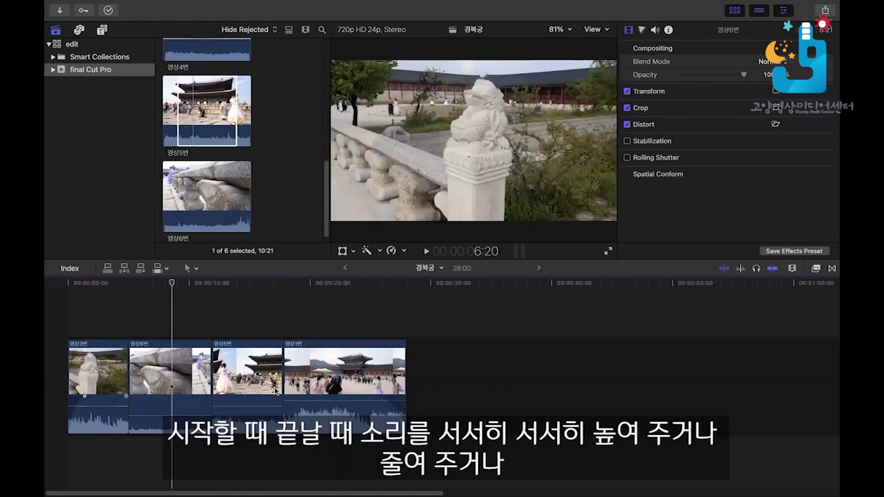
left_click_drag(377, 397, 376, 396)
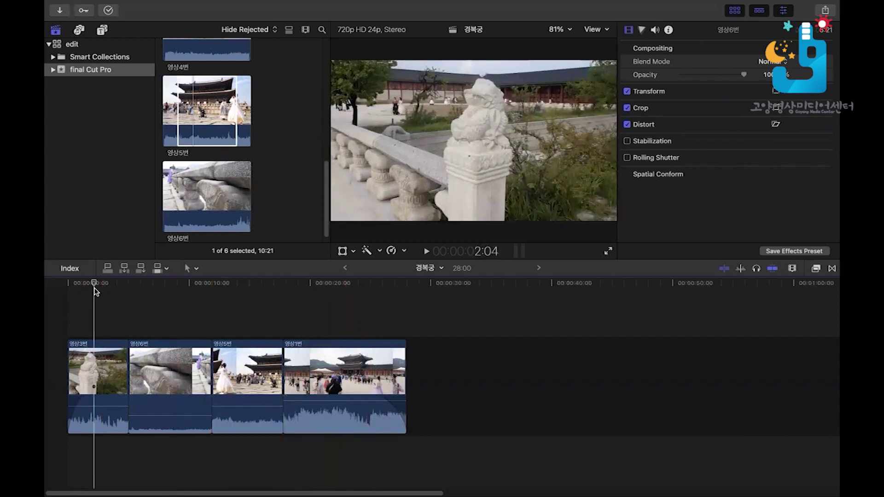
Turn on Stabilization for the 영상3번 clip and move the playhead near its beginning
left_click(100, 386)
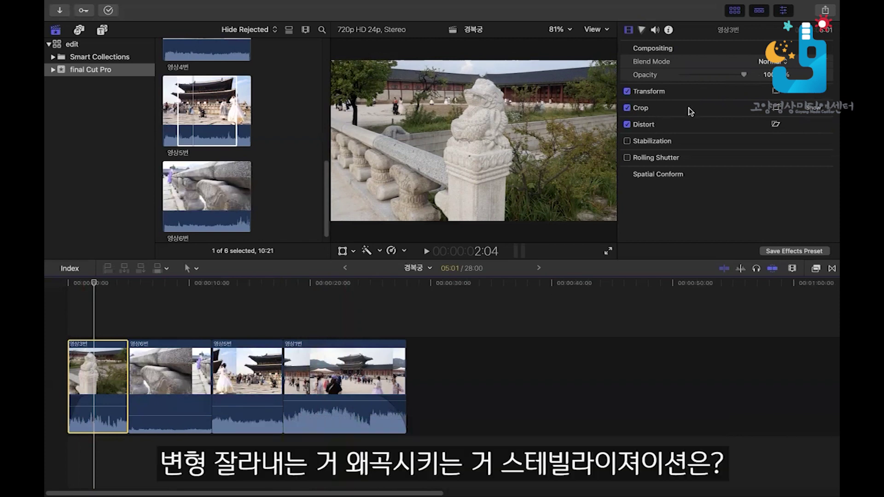
left_click(661, 147)
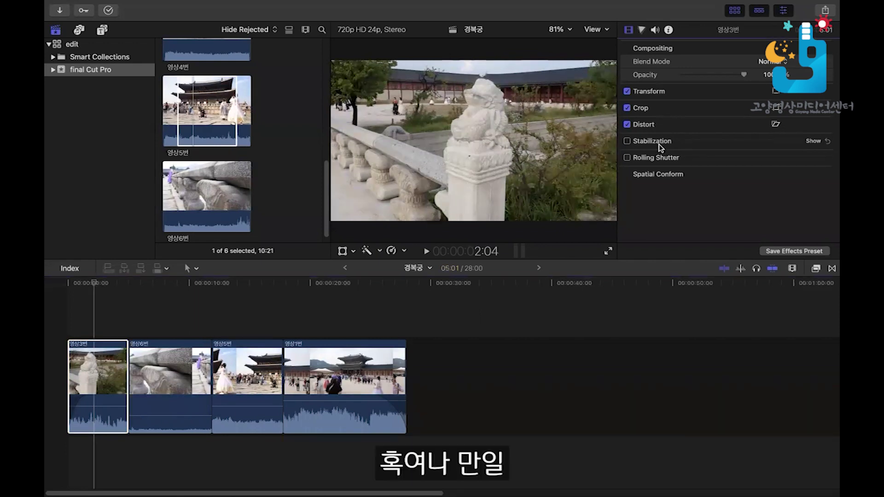
left_click(626, 141)
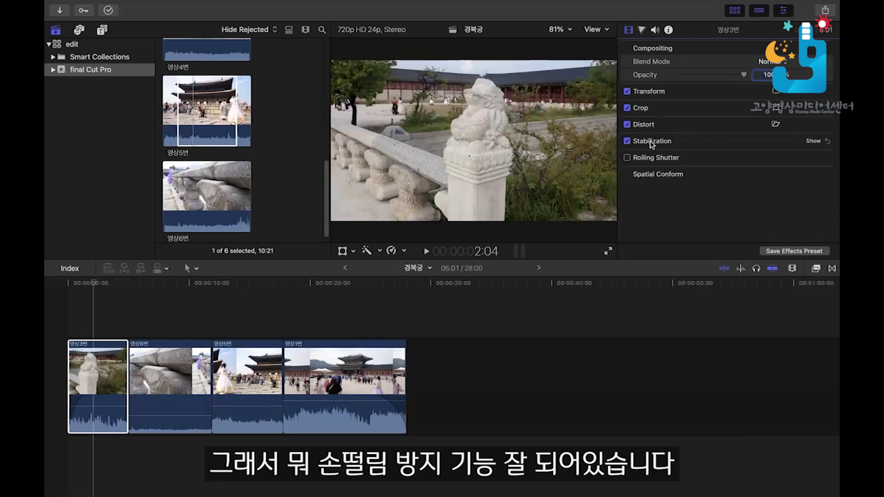
left_click(82, 285)
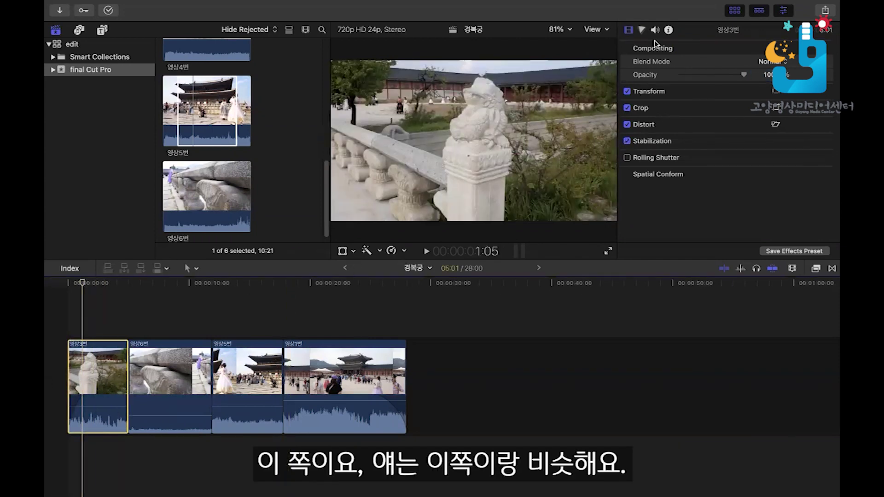
left_click(354, 251)
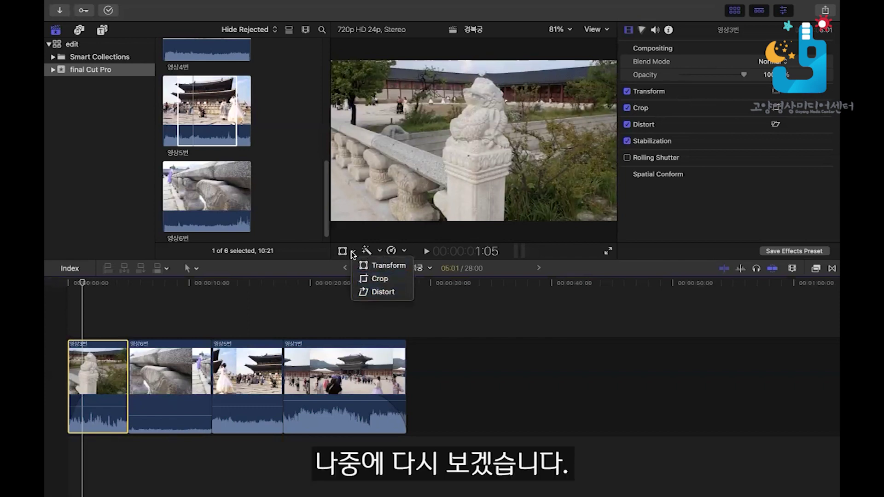
left_click(354, 252)
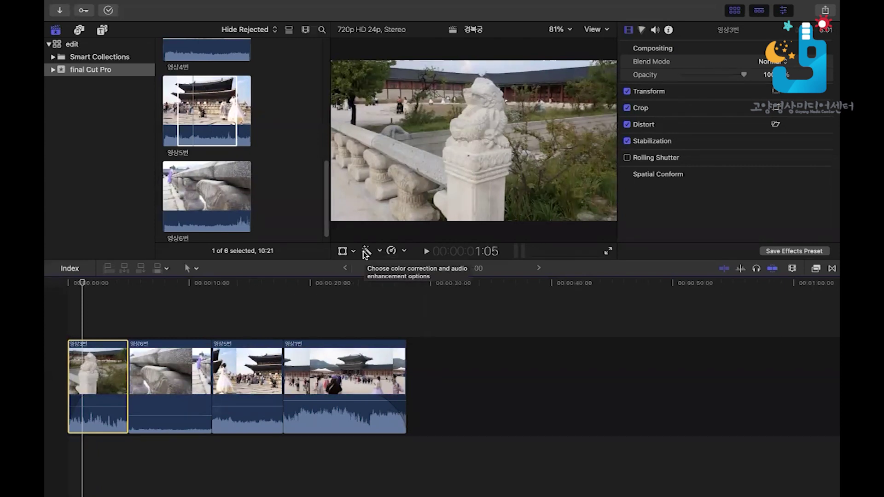
left_click(366, 252)
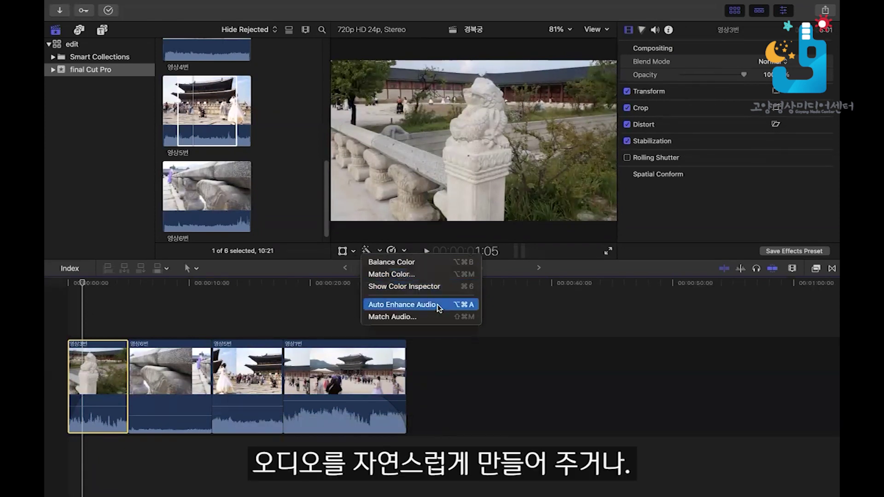
left_click(364, 253)
Slow the 영상1번 clip to 50% of its speed
left_click(324, 368)
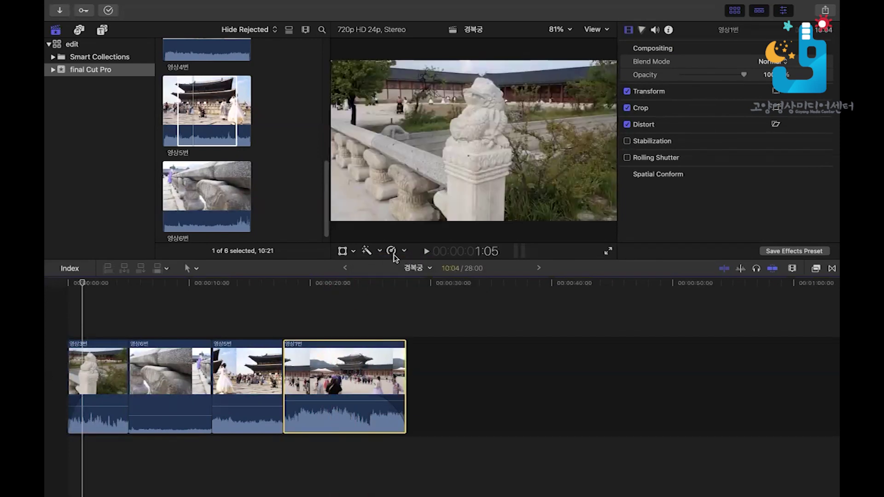
left_click(404, 251)
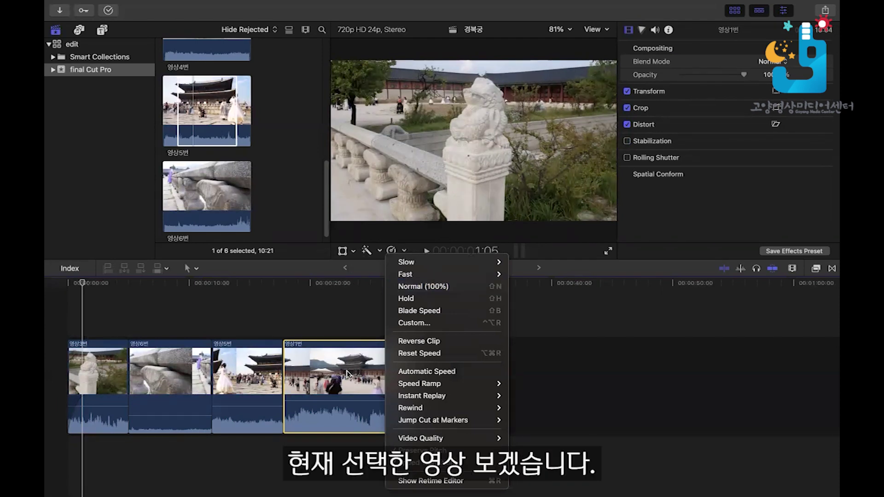
left_click(347, 283)
left_click(363, 284)
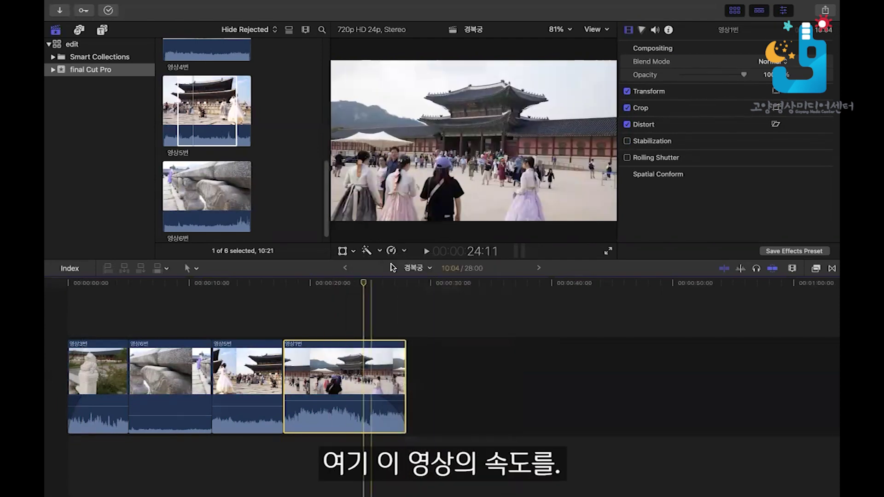
left_click(403, 252)
mouse_move(426, 264)
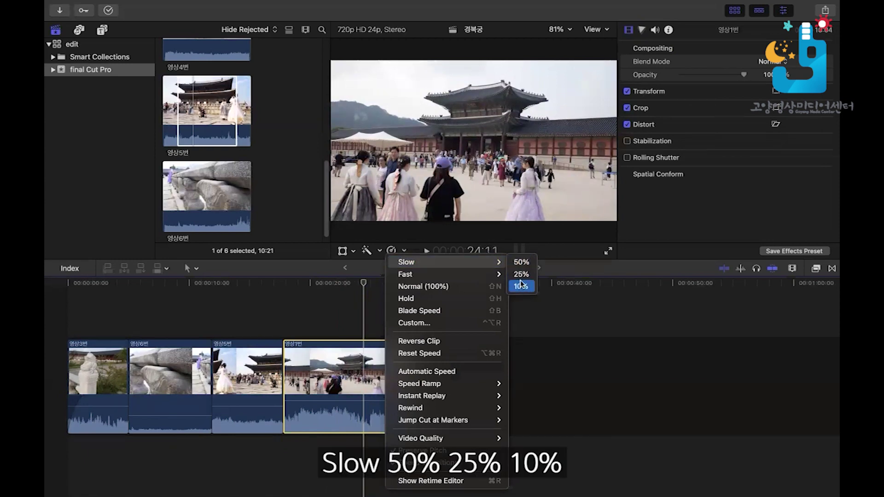
left_click(520, 262)
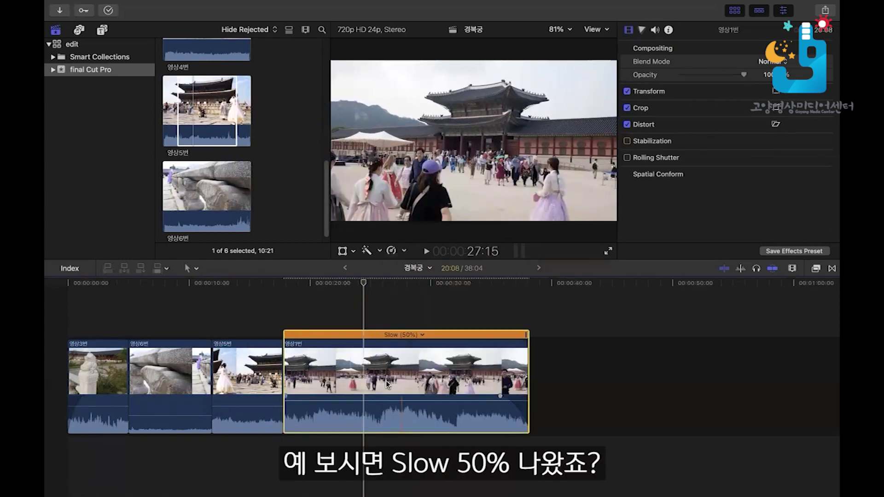
Play a short stretch of the slowed 영상1번 clip from around the 21-second mark
left_click(330, 288)
key("space")
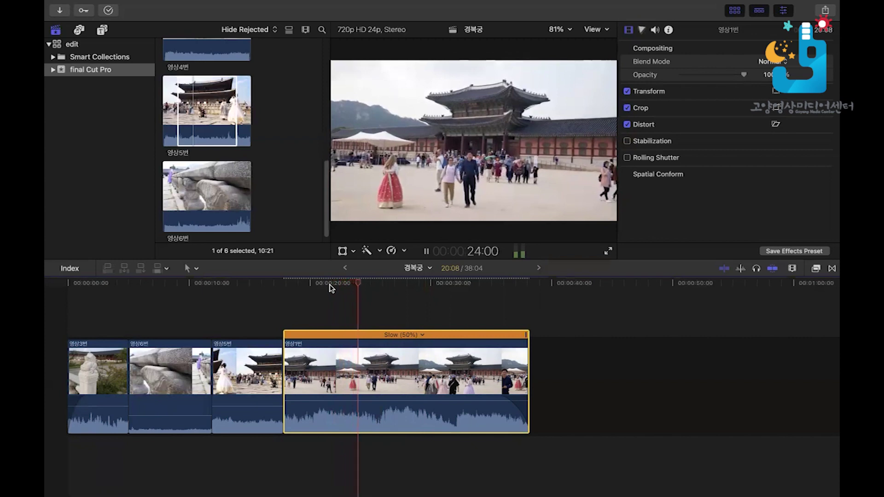
key("space")
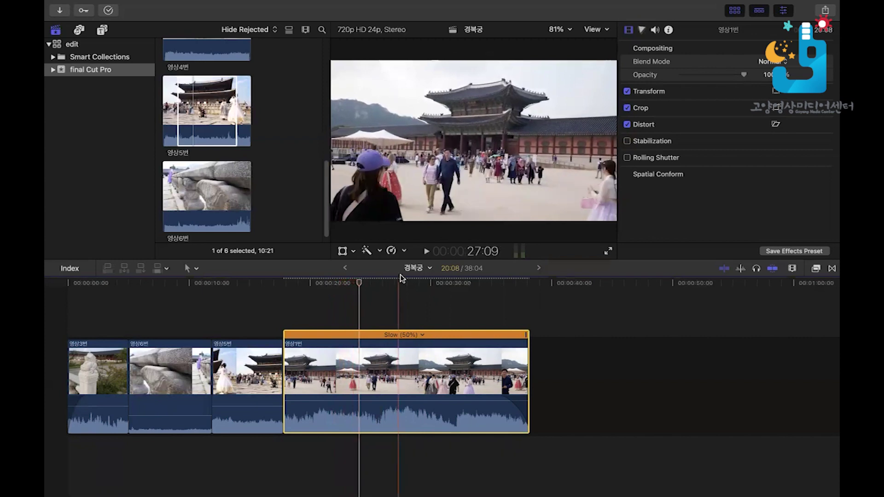
Change the speed of the 영상1번 clip to Fast 2x
left_click(404, 251)
left_click(364, 283)
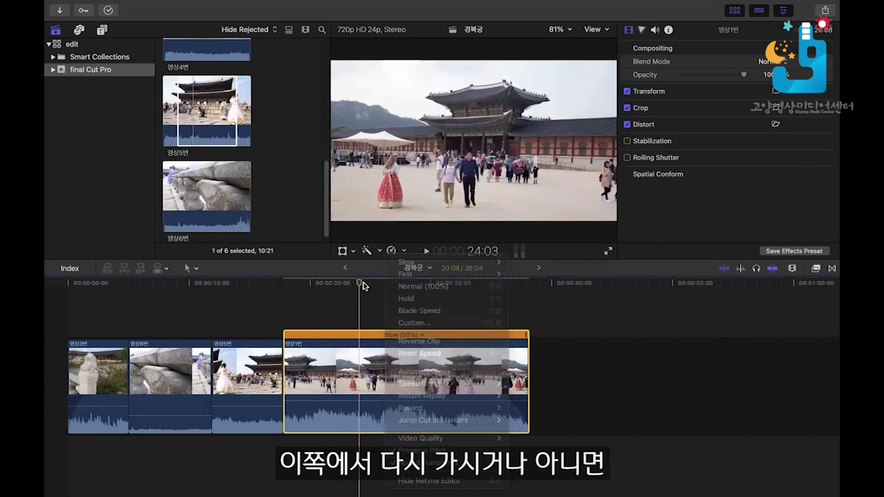
left_click(421, 336)
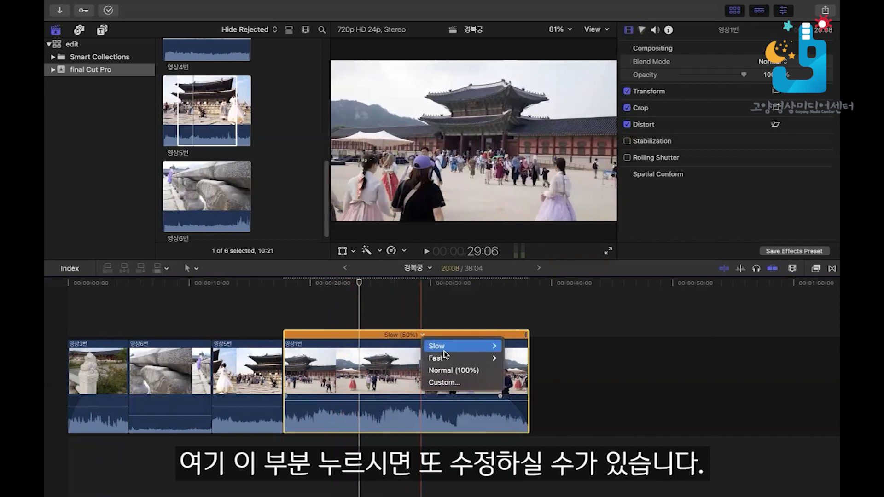
mouse_move(444, 353)
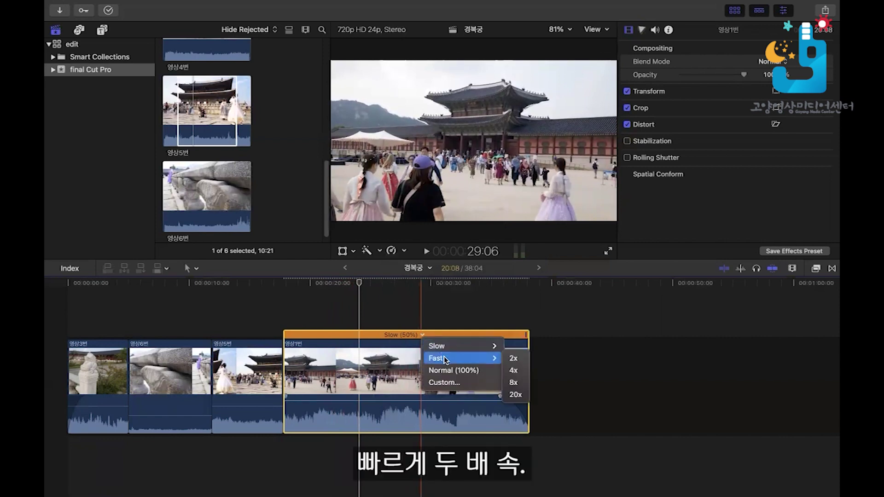
left_click(515, 359)
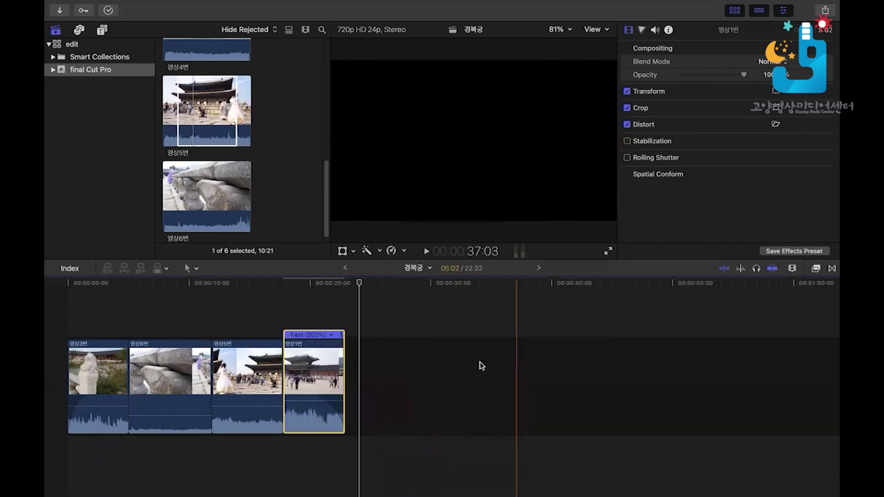
Preview the double-speed 영상1번 clip from near its start and return its speed to Normal (100%)
left_click(290, 283)
key("space")
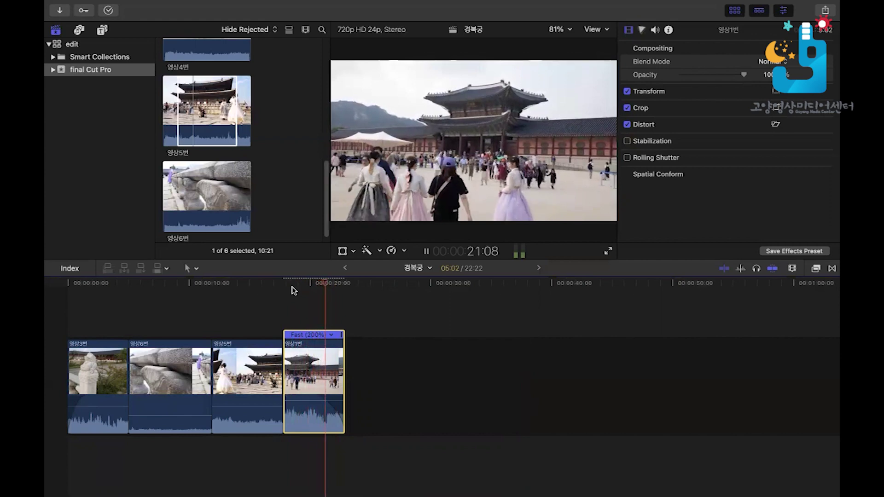
key("space")
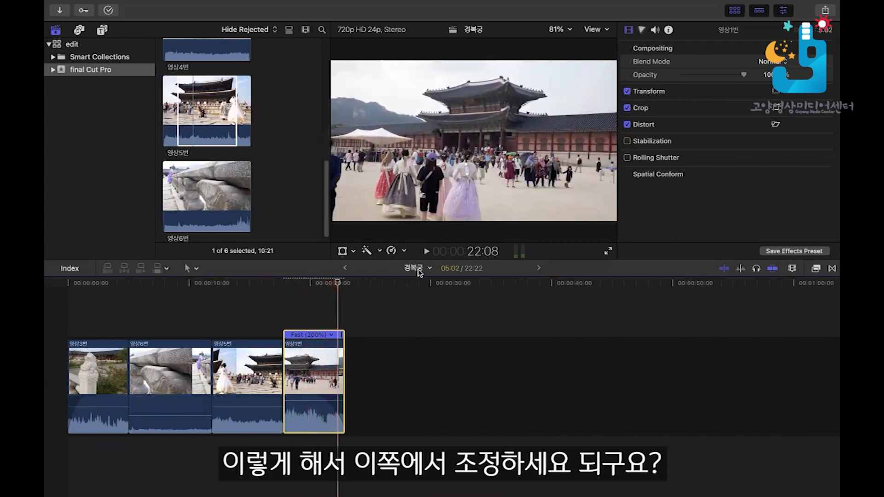
left_click(332, 336)
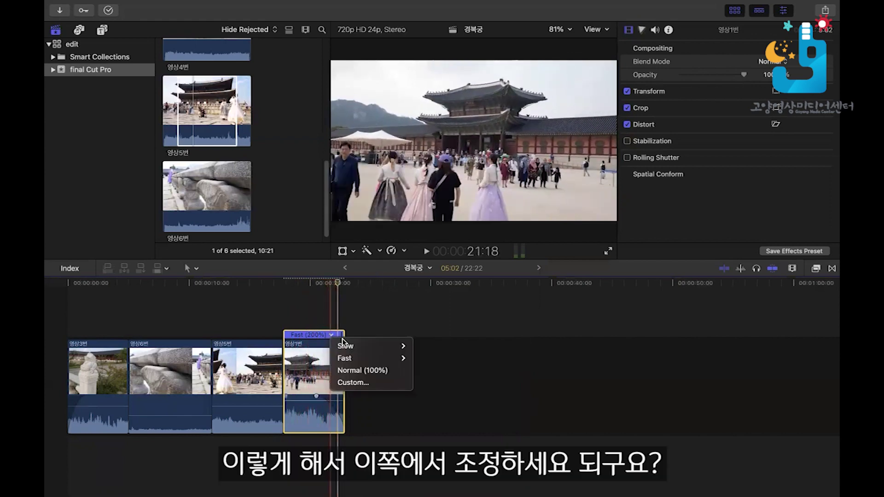
left_click(355, 370)
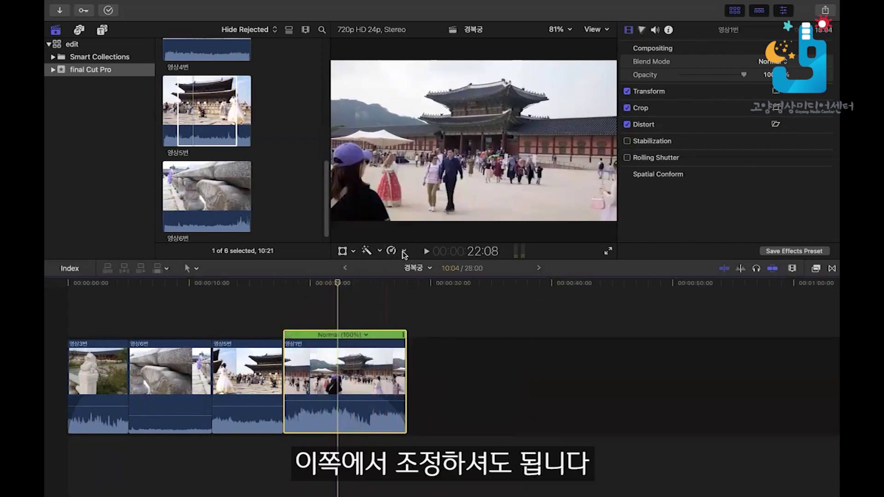
Look through the retiming options for 영상1번 and speed the whole clip up to Fast 2x
left_click(404, 252)
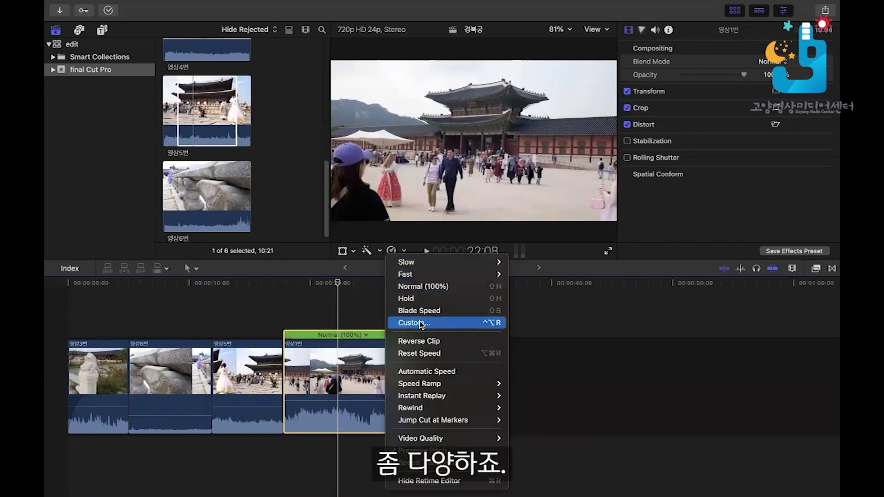
mouse_move(413, 263)
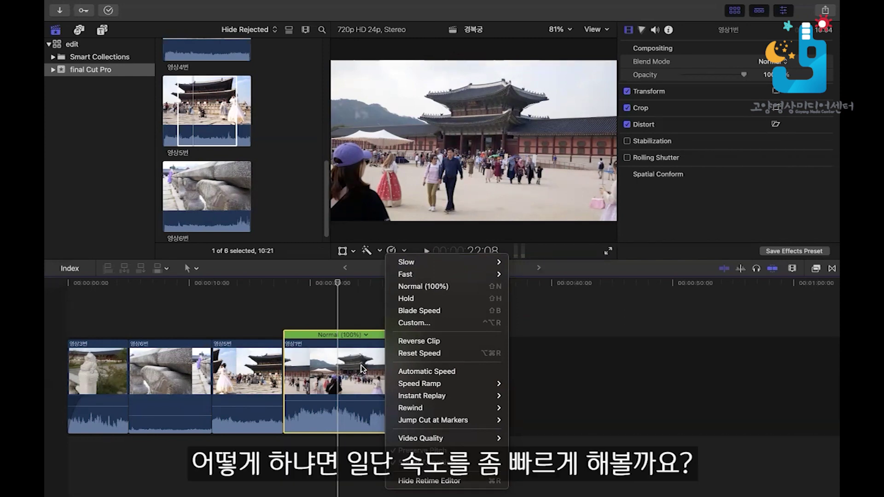
mouse_move(448, 274)
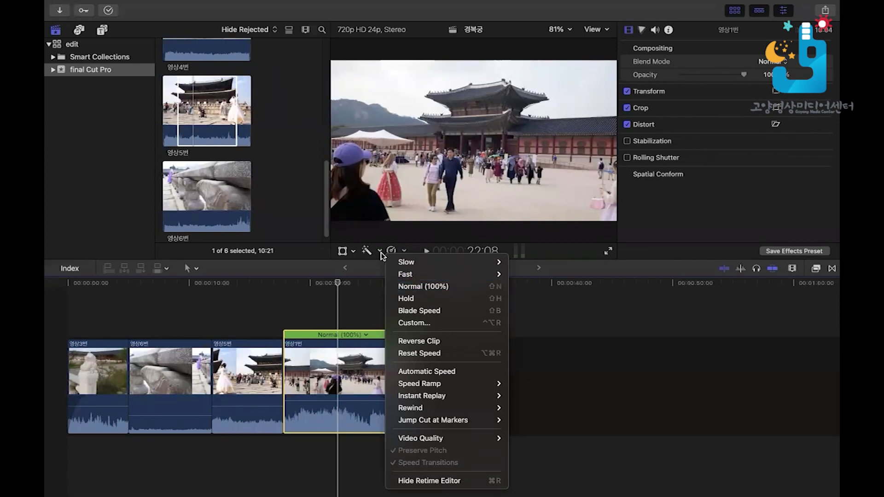
left_click(354, 329)
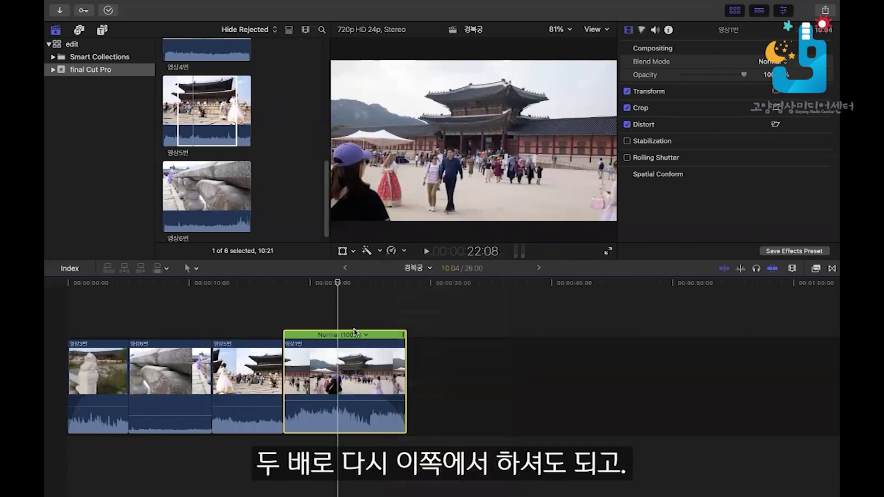
left_click(392, 250)
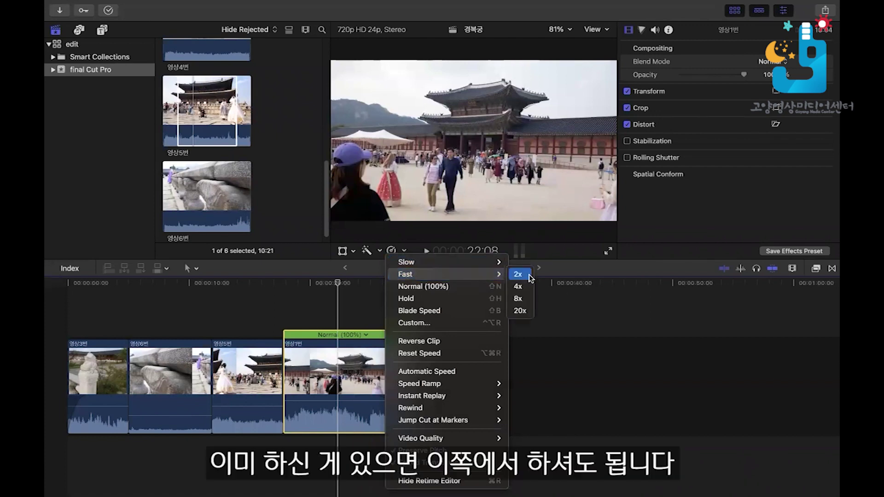
left_click(366, 336)
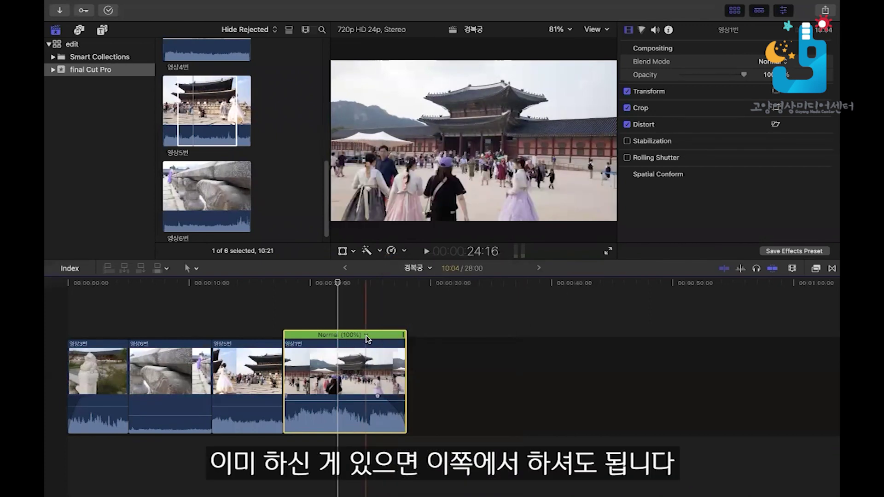
left_click(366, 335)
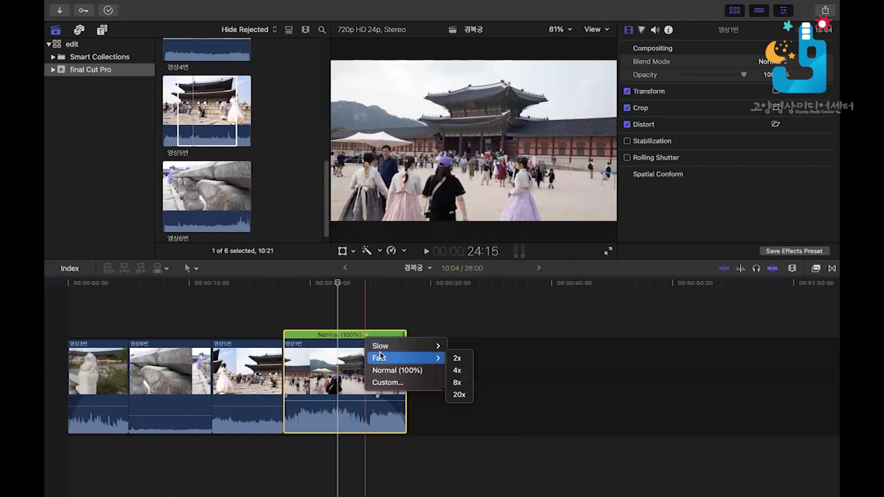
left_click(405, 254)
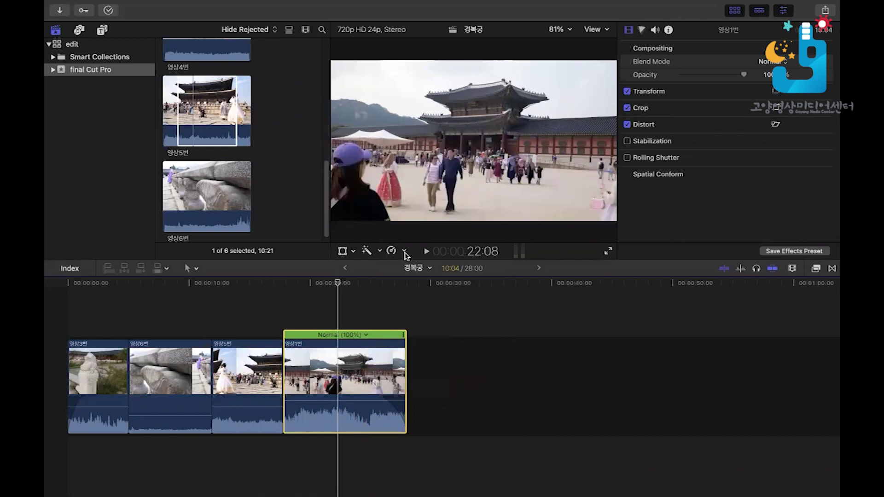
left_click(404, 252)
mouse_move(433, 273)
left_click(517, 273)
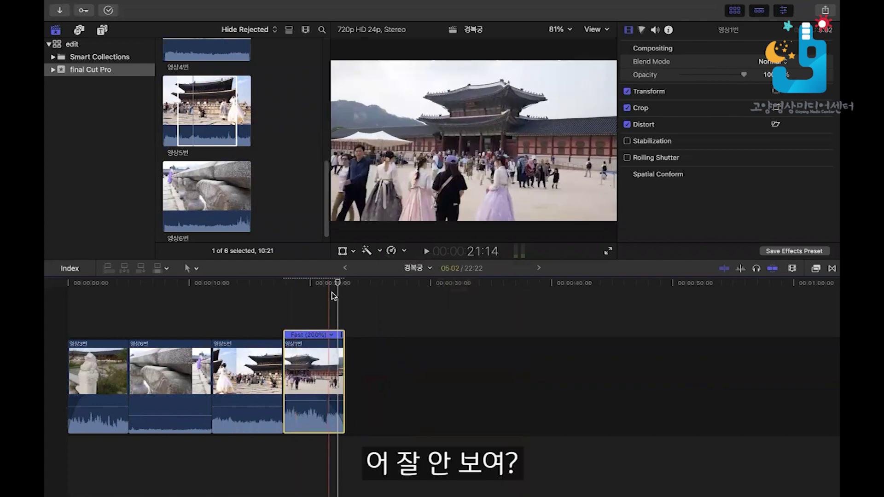
Split the speed of 영상1번 with Blade Speed at 20:06, where the woman in the purple cap appears
key("super+equal")
key("super+equal")
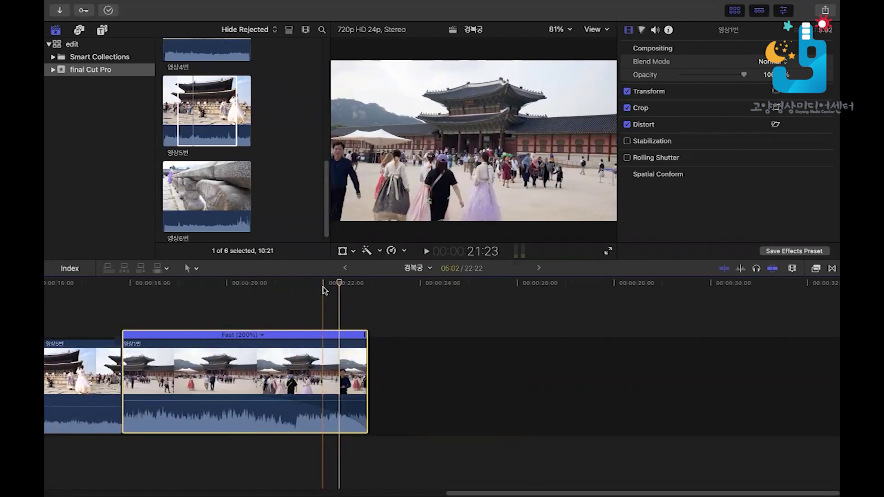
left_click_drag(322, 287, 243, 286)
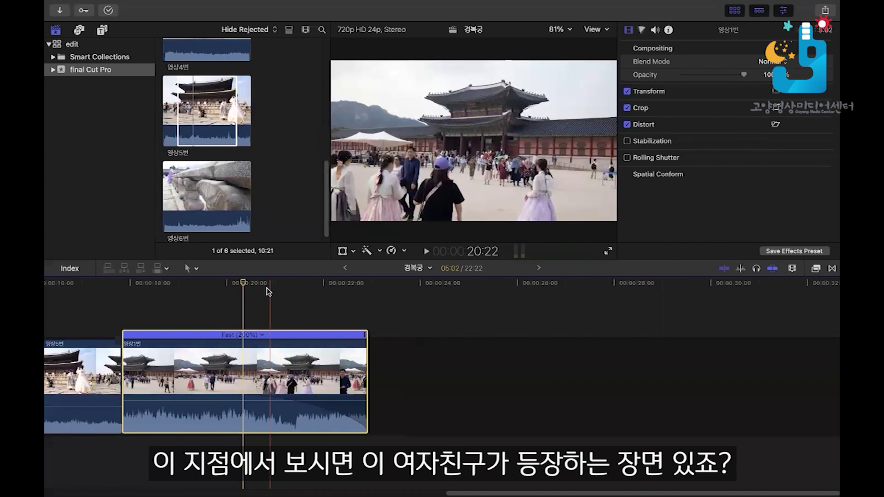
left_click(239, 285)
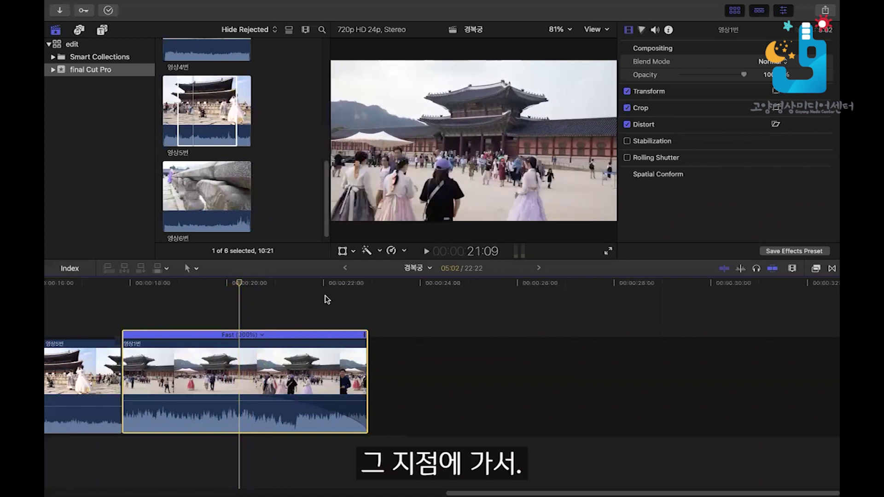
left_click(404, 252)
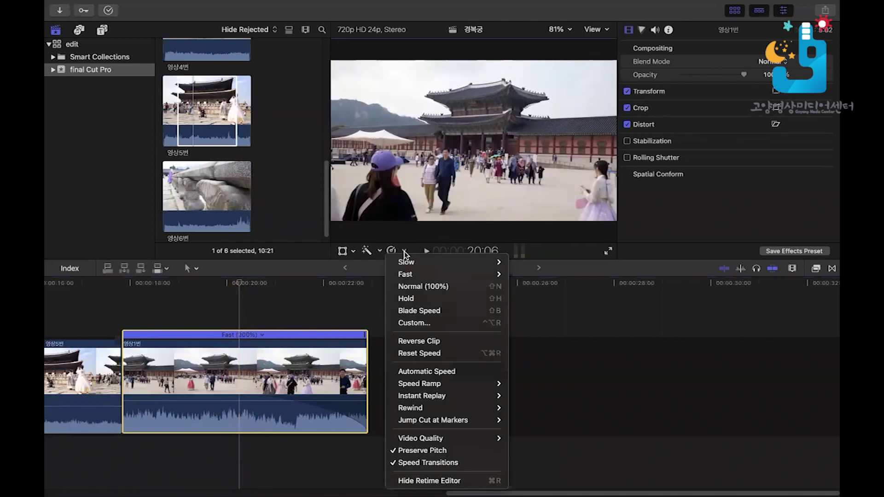
left_click(445, 312)
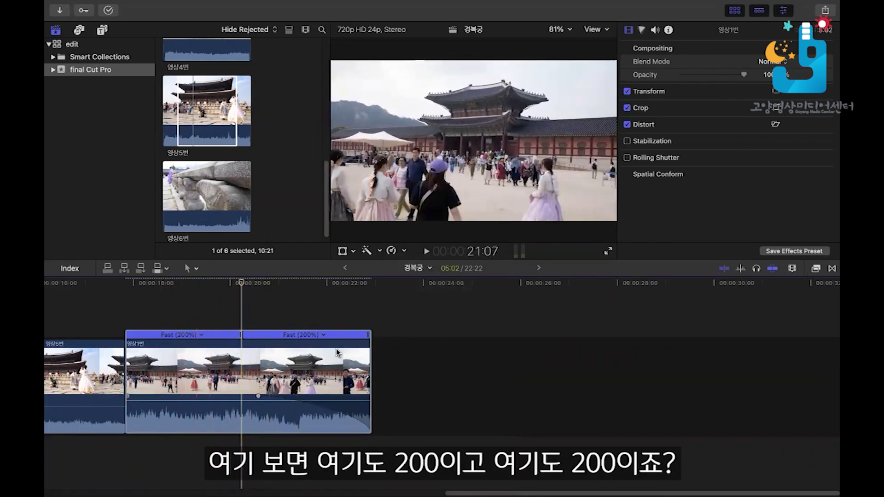
Set the second speed segment of 영상1번 to Slow 50%
left_click(324, 335)
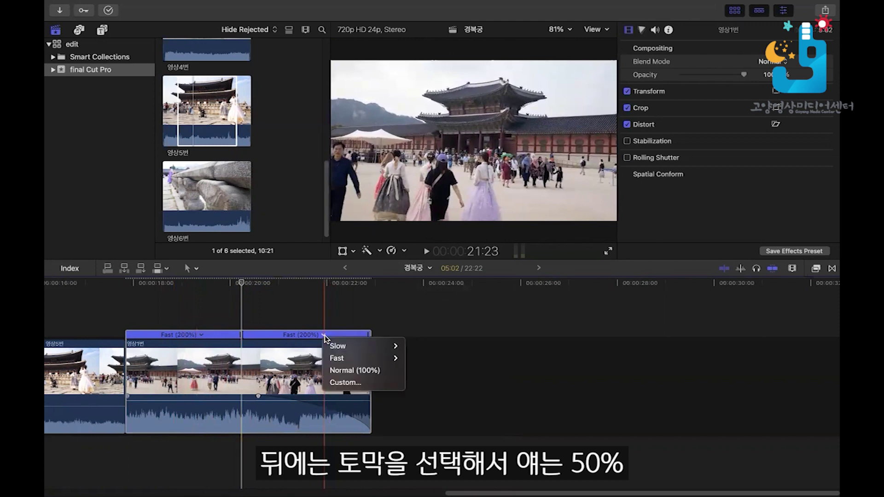
mouse_move(355, 348)
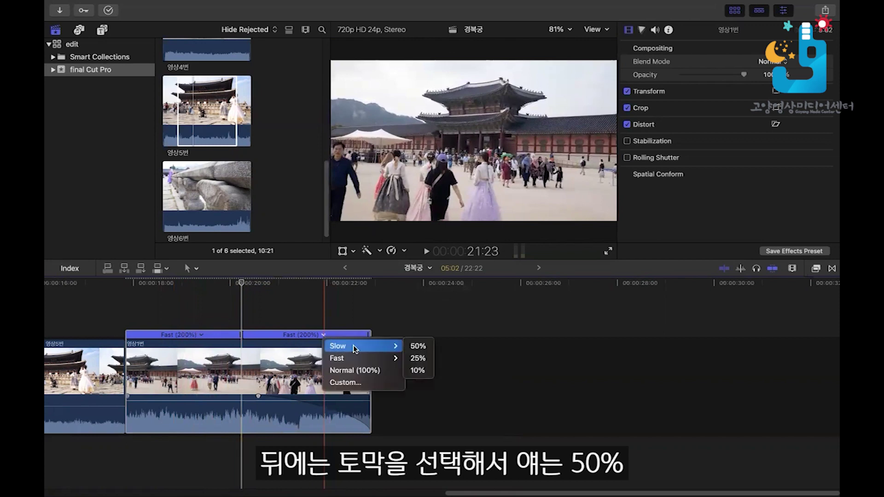
left_click(412, 347)
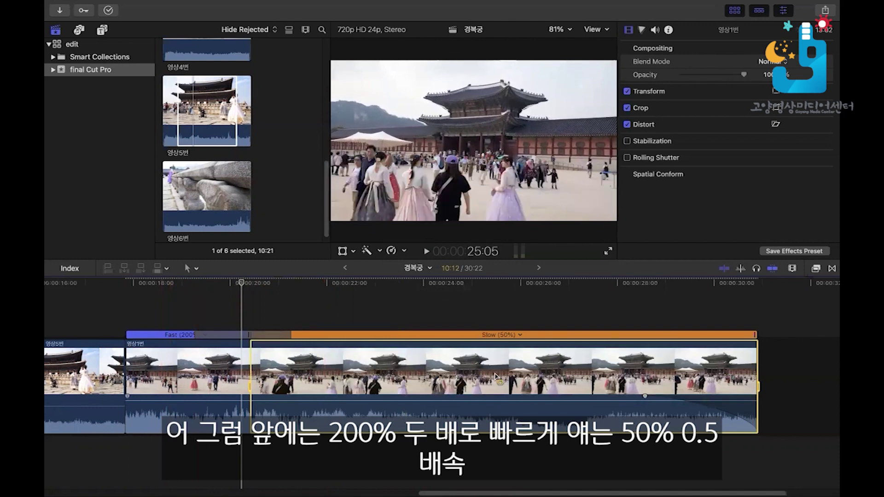
Play 영상1번 from about 19:00 across the boundary between its Fast 200% and Slow 50% segments
left_click(187, 286)
key("space")
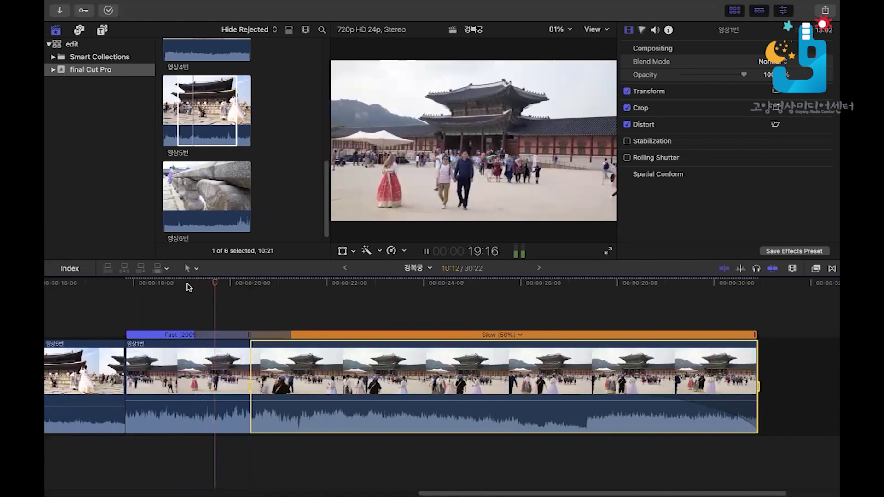
left_click(188, 285)
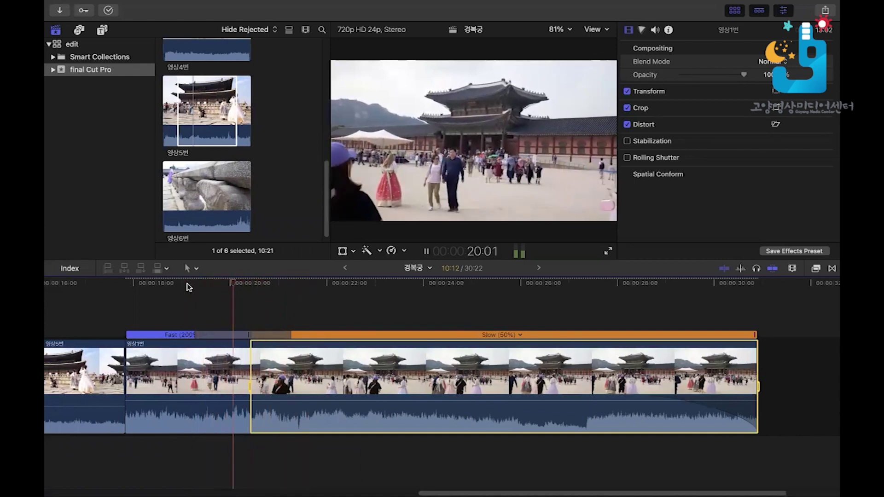
key("space")
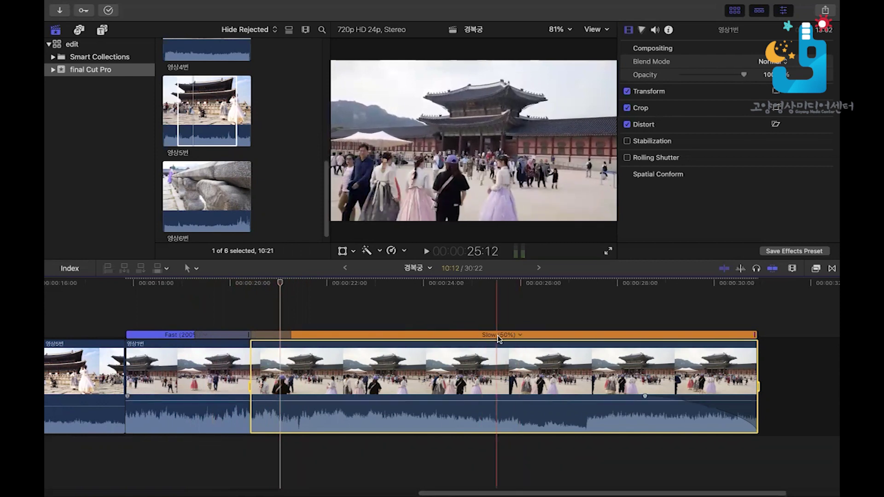
Set the second speed segment of 영상1번 to Slow 10%
left_click(519, 334)
mouse_move(530, 346)
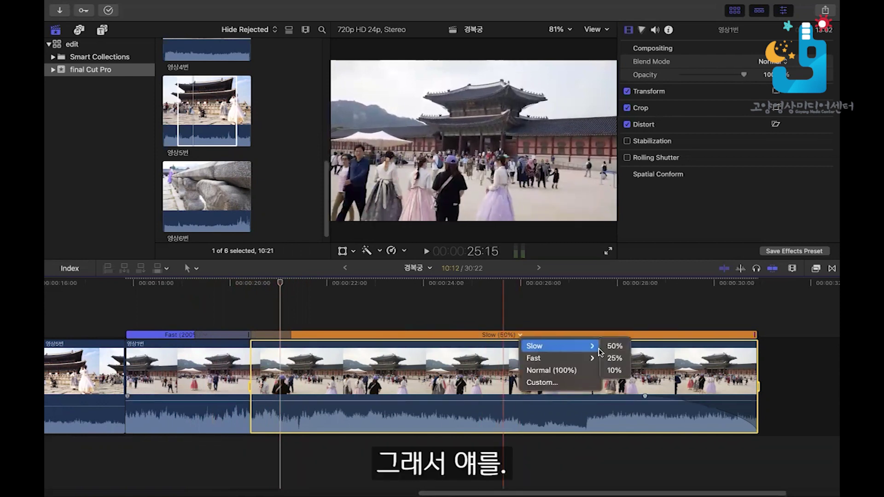
left_click(613, 370)
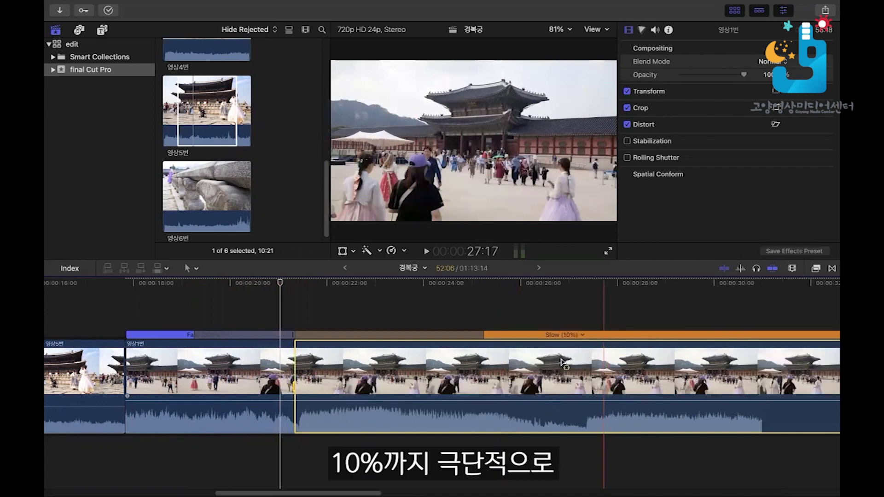
Play 영상1번 from 19:01 to review the change from double speed into the 10% slow motion
left_click(184, 288)
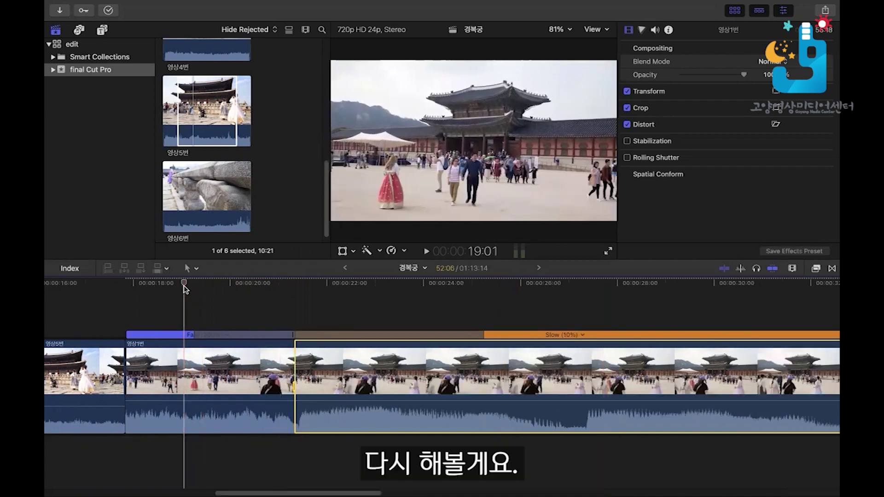
key("space")
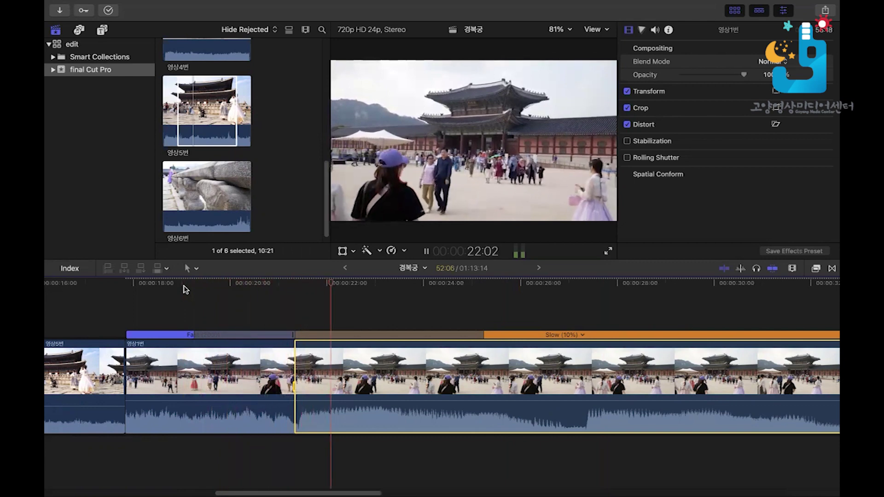
key("space")
Split the slow segment of 영상1번 with Blade Speed at 26:22
left_click(184, 287)
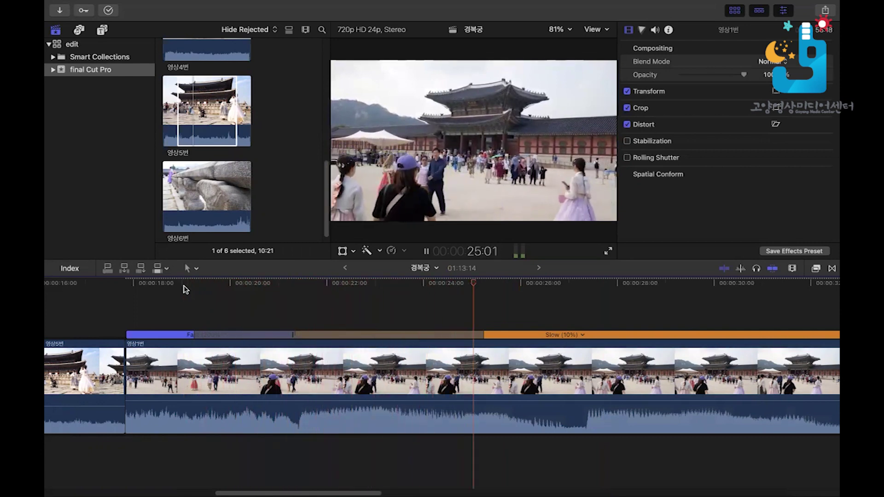
key("space")
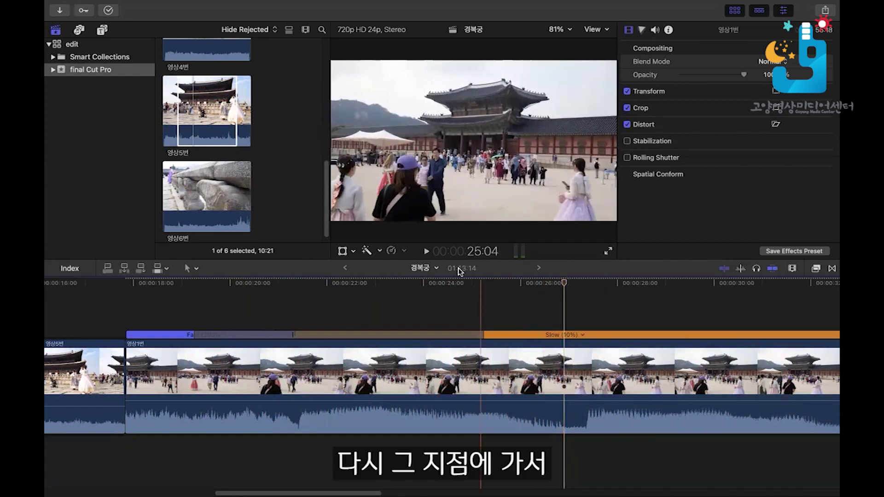
left_click(405, 251)
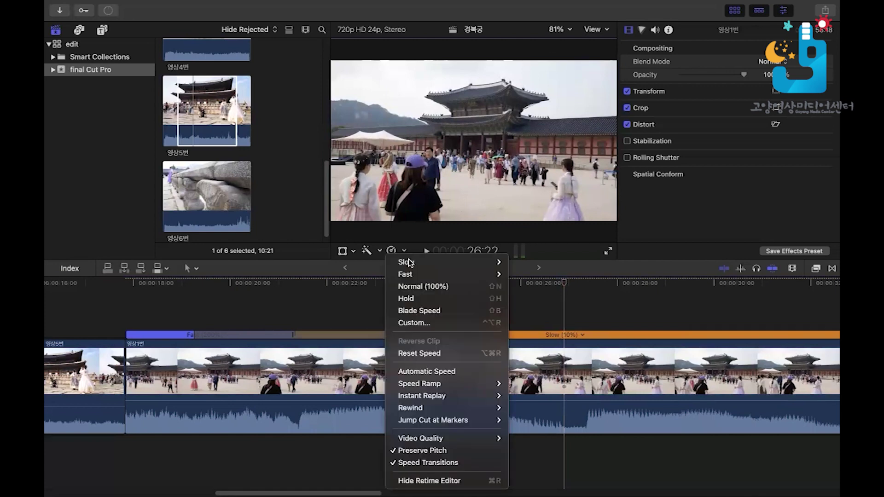
left_click(420, 313)
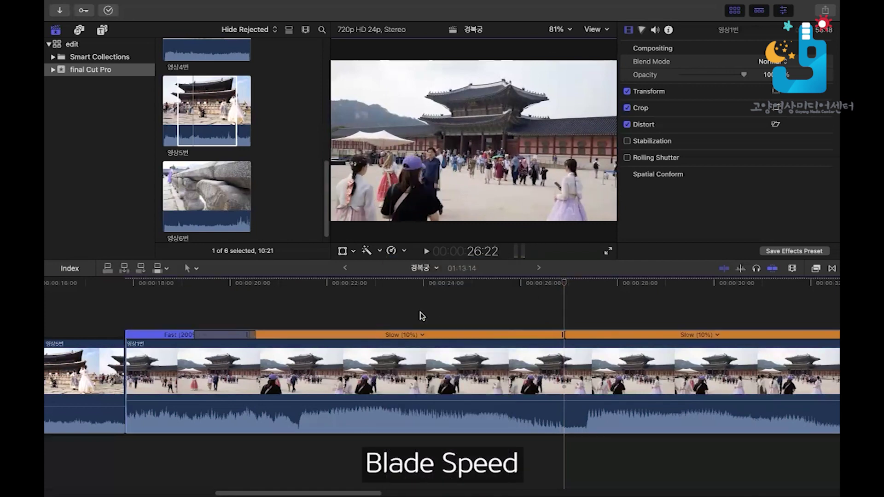
Set the third, last speed segment of 영상1번 to Fast 2x
left_click(716, 335)
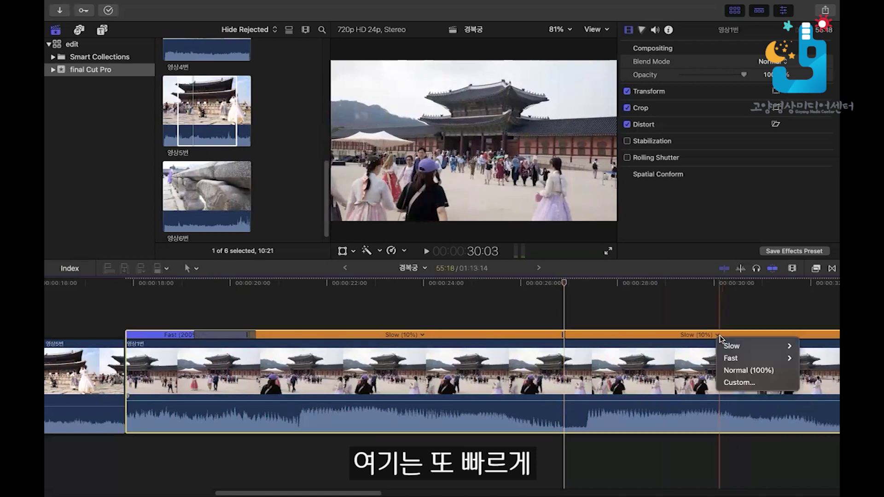
mouse_move(730, 359)
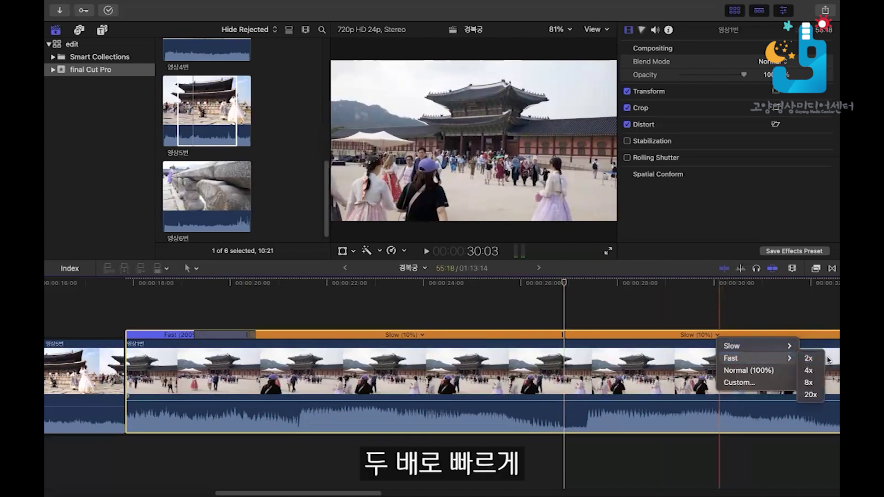
left_click(812, 359)
Play 영상1번 from near its start through its fast, slow and fast segments
left_click_drag(184, 284, 160, 284)
key("space")
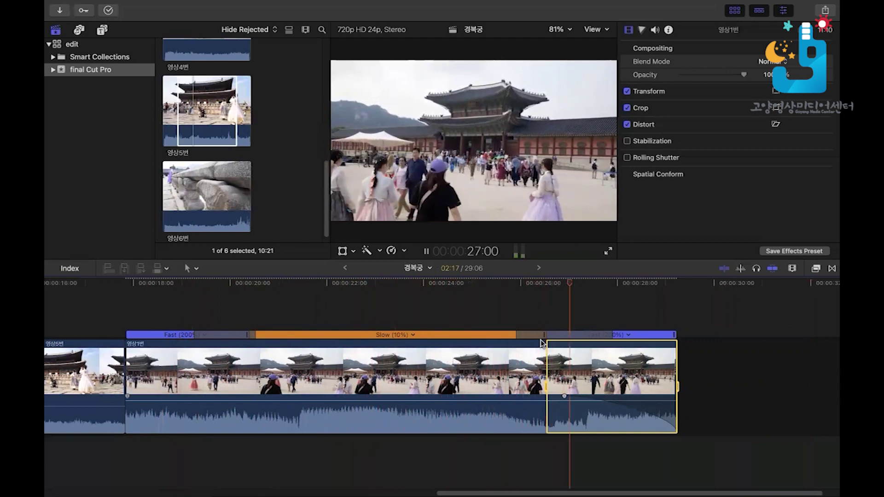
key("space")
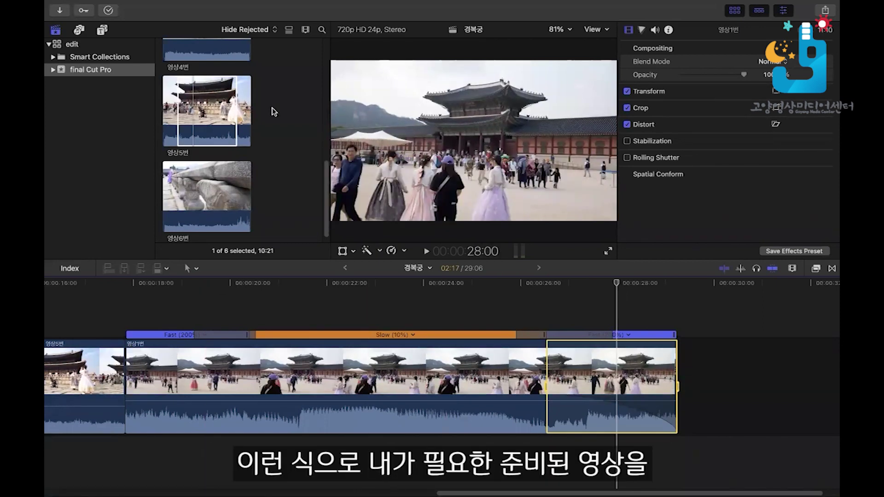
Deselect 영상1번 and return the playhead to the beginning of the 경복궁 project
left_click(248, 115)
left_click(468, 382)
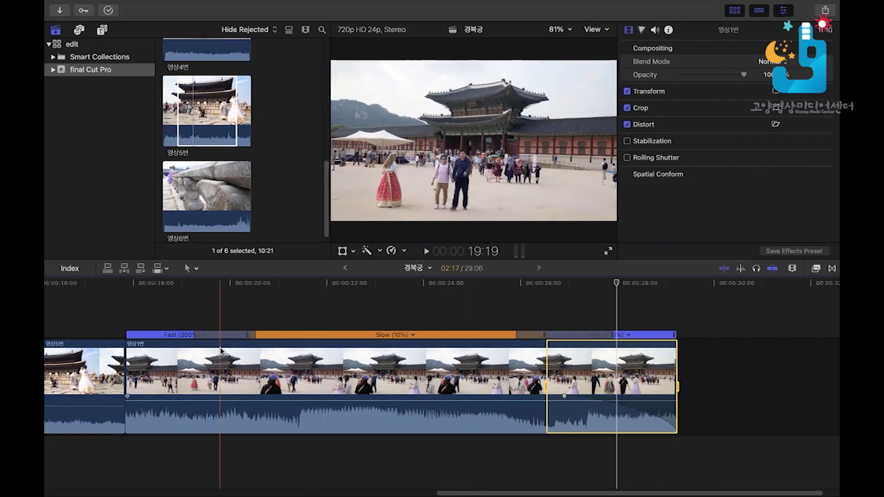
left_click(189, 296)
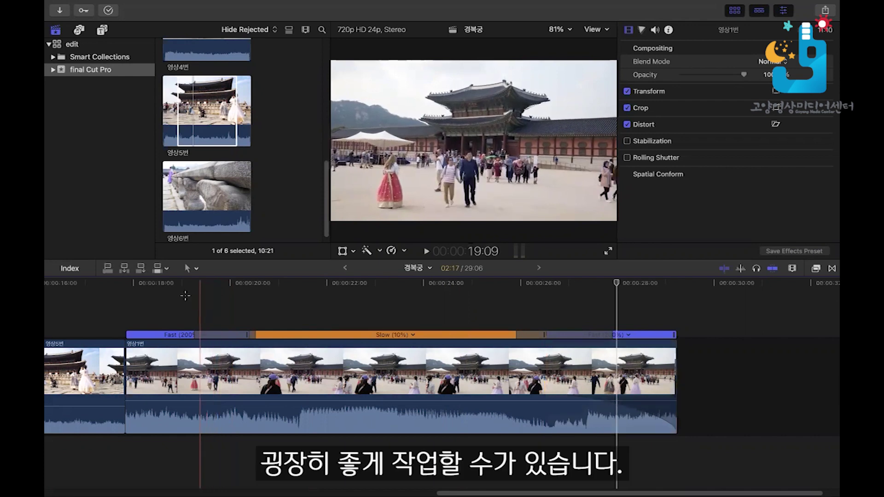
scroll(139, 300, "down", 3)
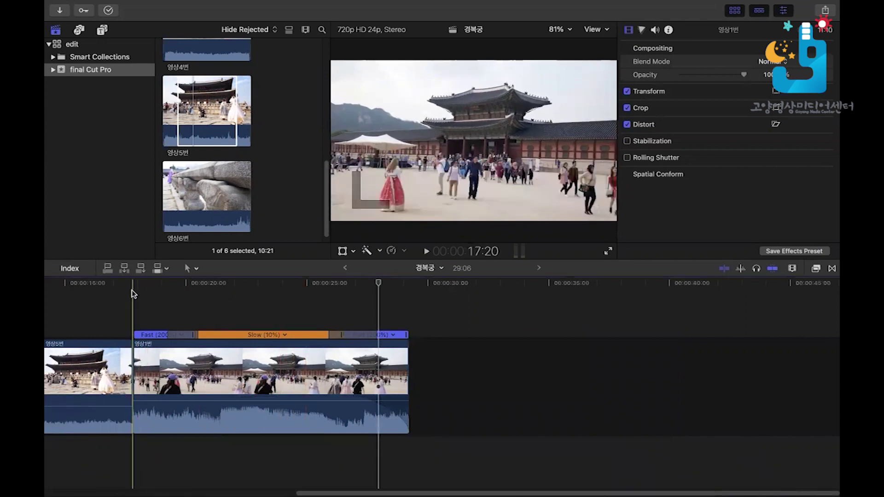
key("Home")
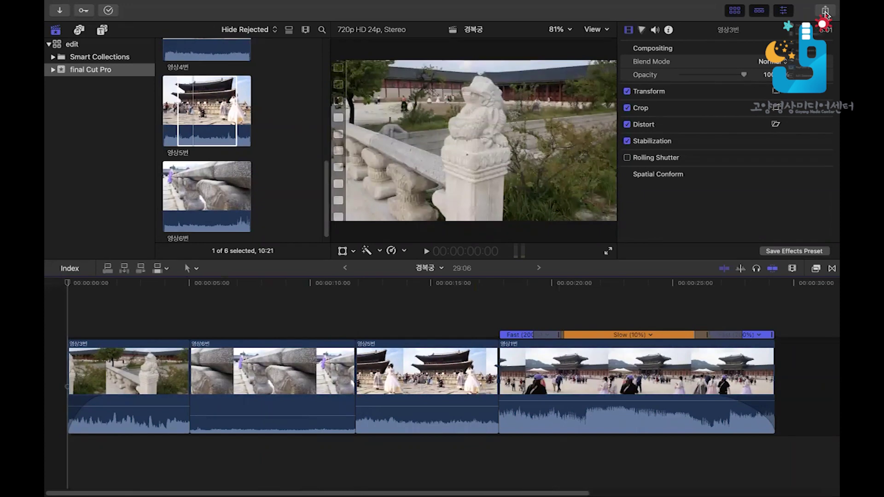
Start a YouTube & Facebook export of the 경복궁 project and set its resolution to HD 720p (1280 x 720)
left_click(826, 14)
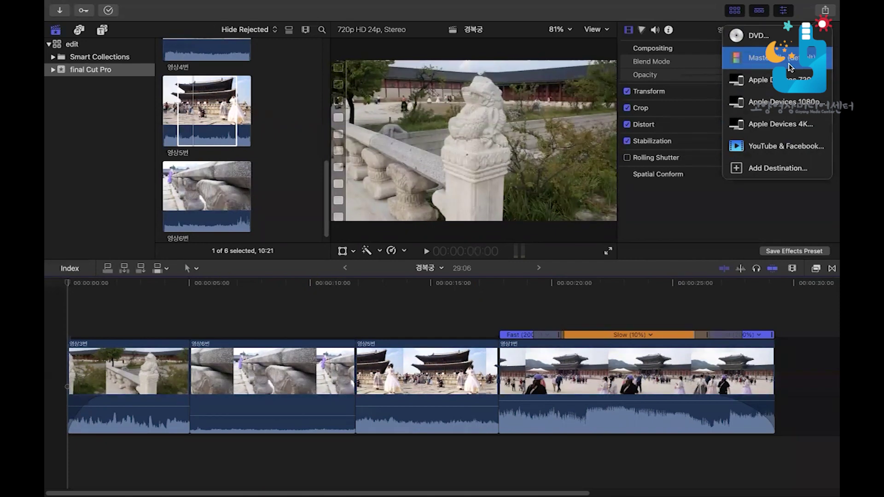
left_click(753, 147)
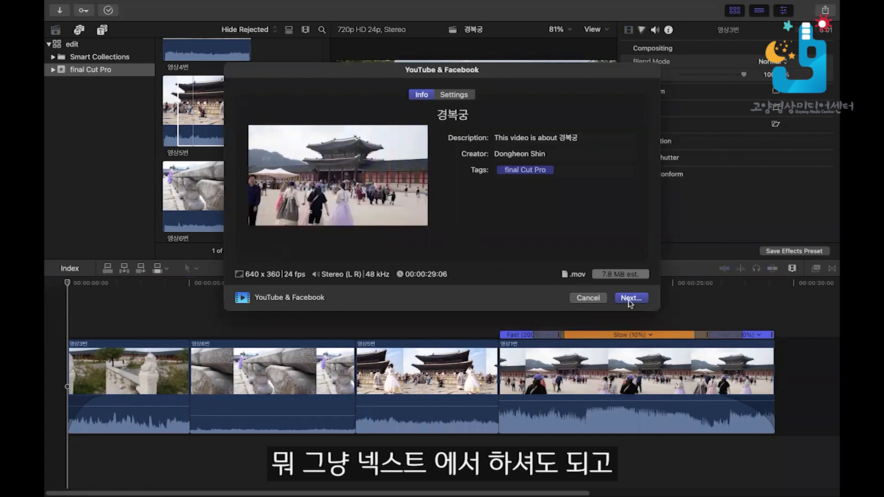
left_click(457, 96)
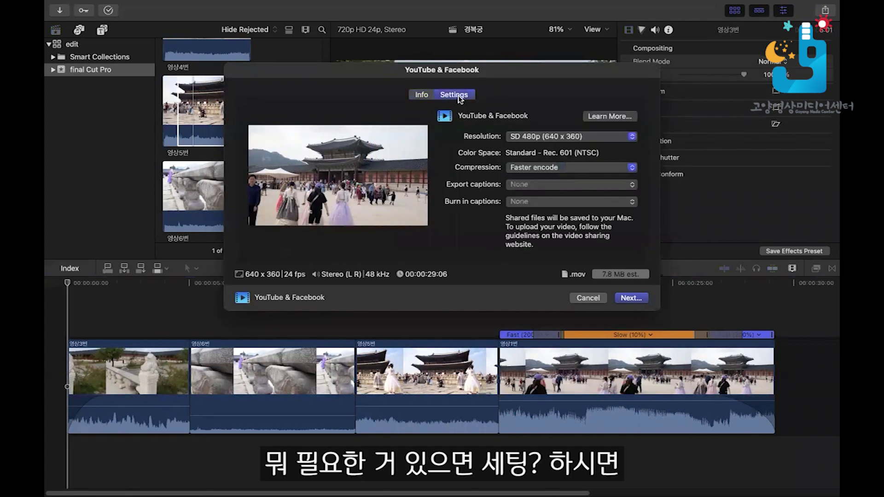
left_click(566, 140)
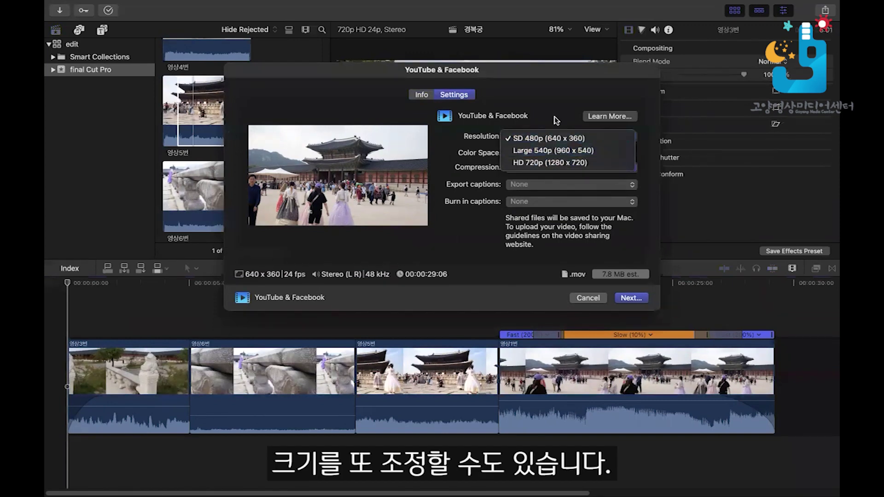
left_click(551, 103)
left_click(562, 137)
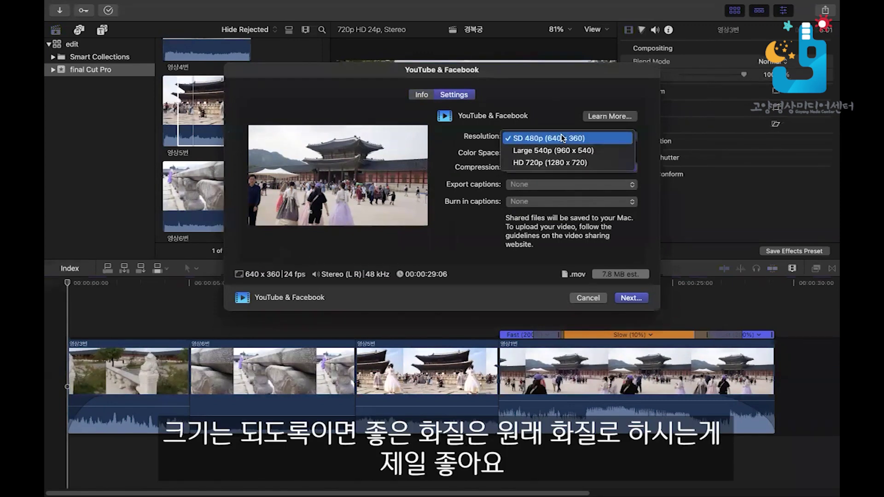
left_click(577, 165)
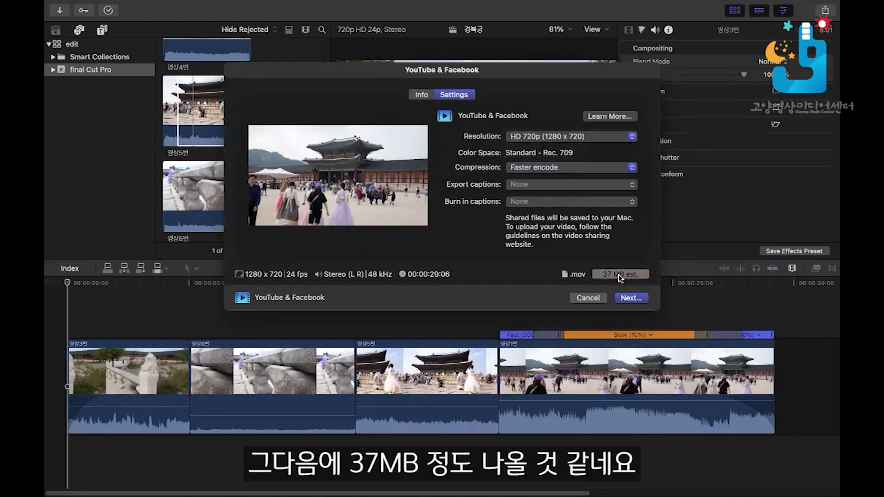
Save the exported movie to the Desktop under the name 경복궁
left_click(628, 298)
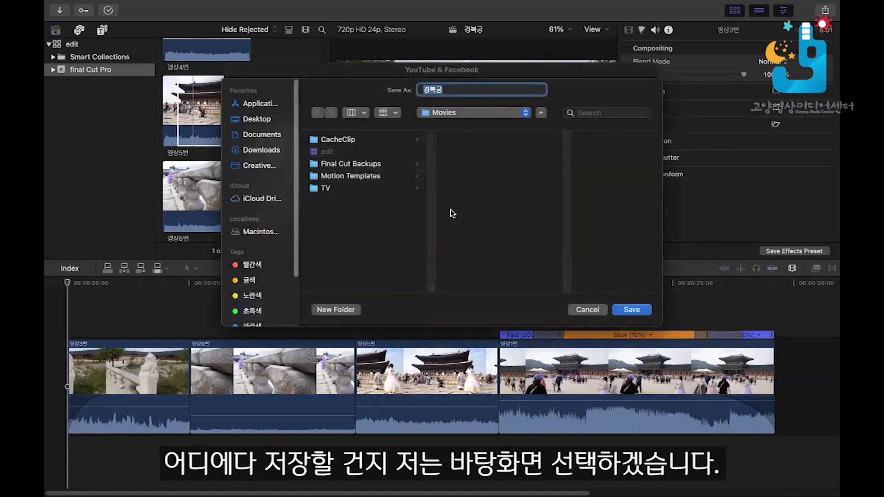
left_click(253, 120)
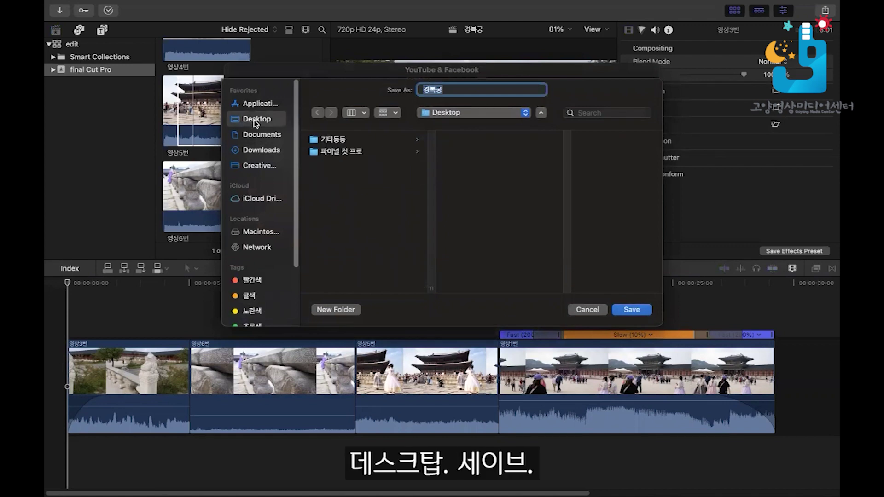
left_click(631, 310)
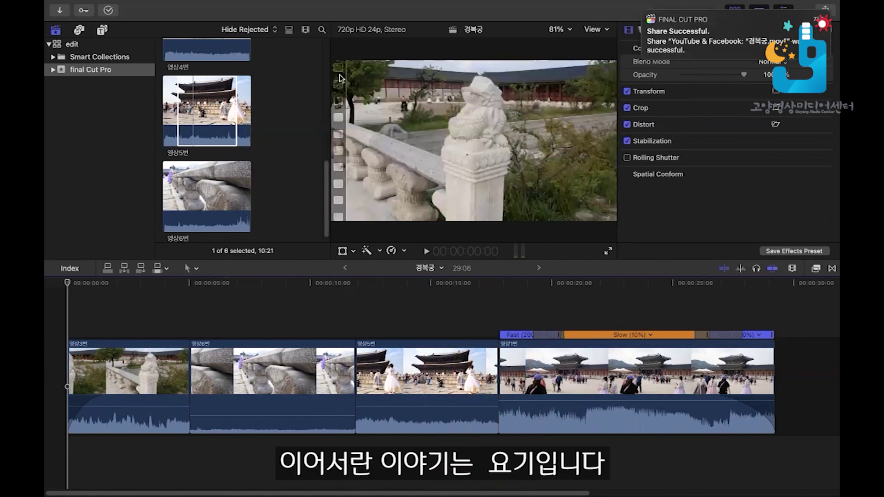
Examine the status of the background tasks, including Sharing, and close the list
left_click(109, 11)
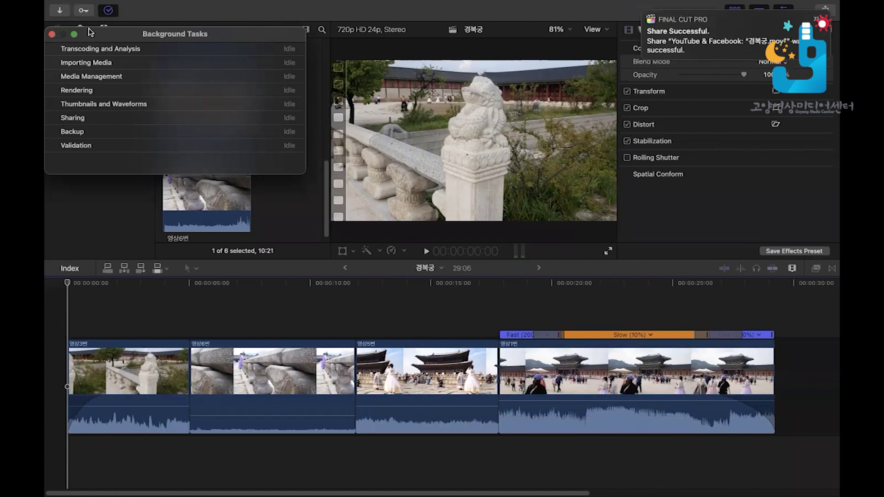
left_click(110, 15)
left_click(110, 15)
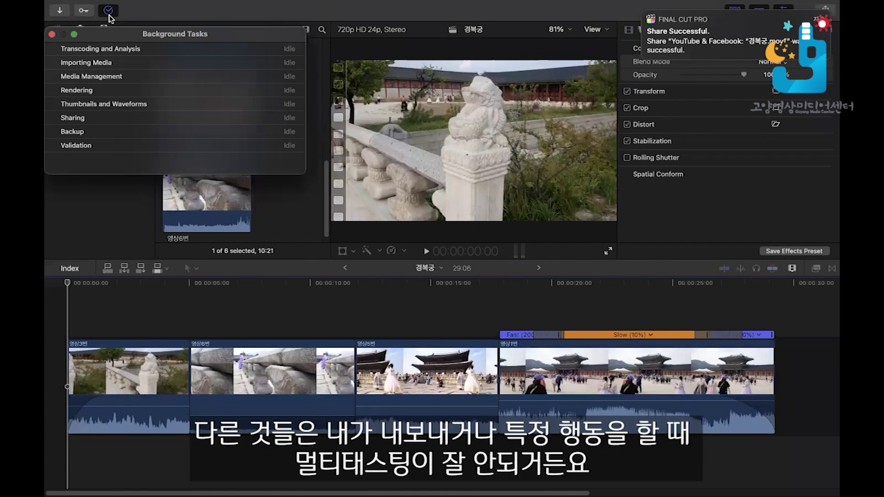
left_click(110, 17)
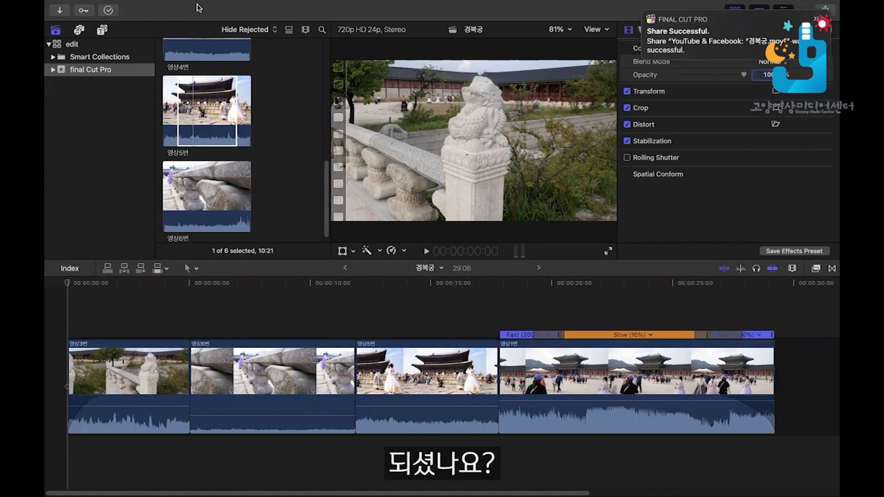
Leave full screen to check the exported 720p movie on the Desktop, and return the editor to full screen
mouse_move(199, 0)
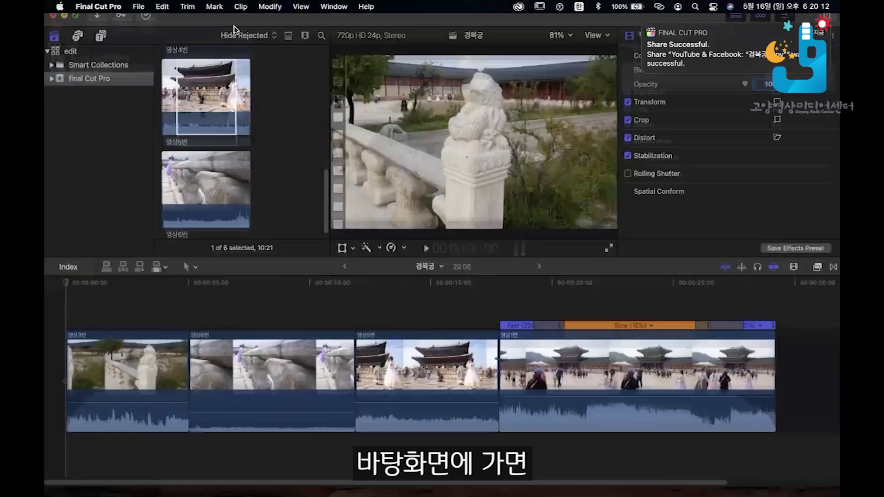
key("ctrl+super+f")
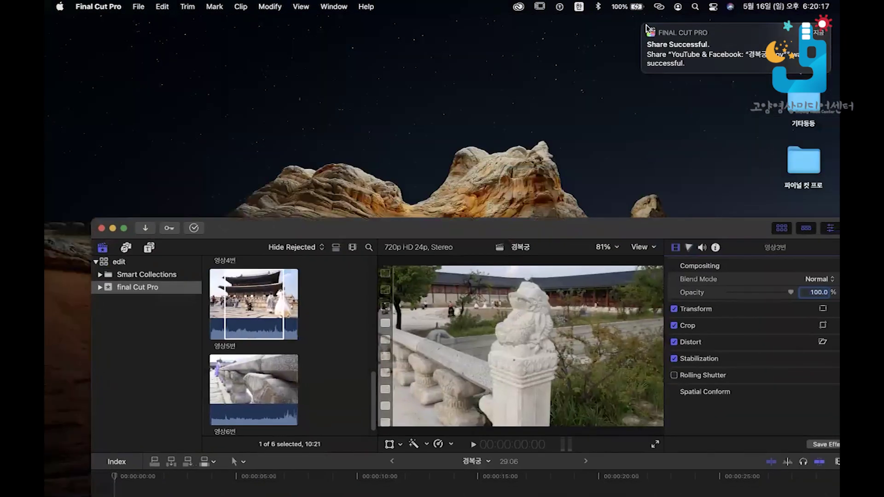
left_click(644, 28)
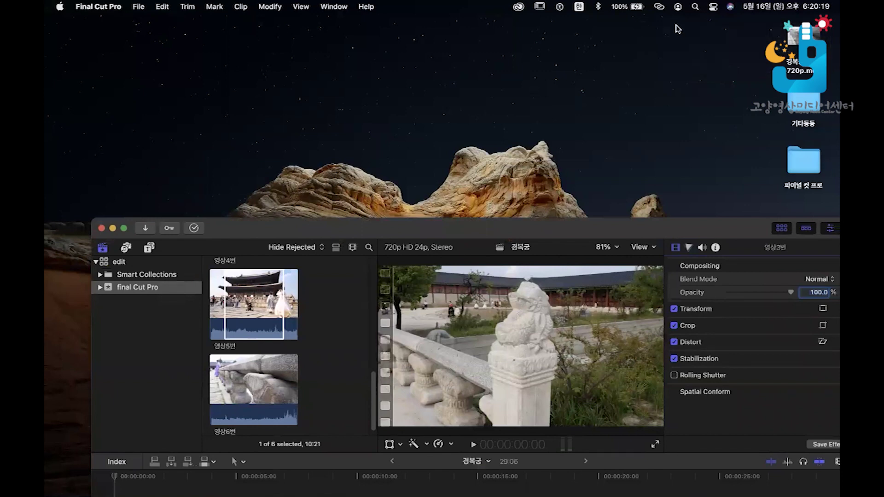
left_click_drag(792, 53, 252, 98)
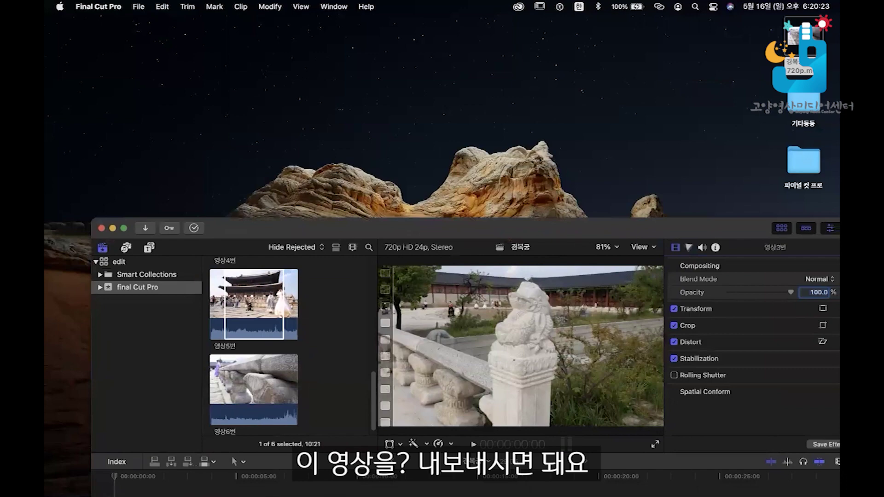
left_click_drag(690, 229, 547, 77)
left_click(97, 72)
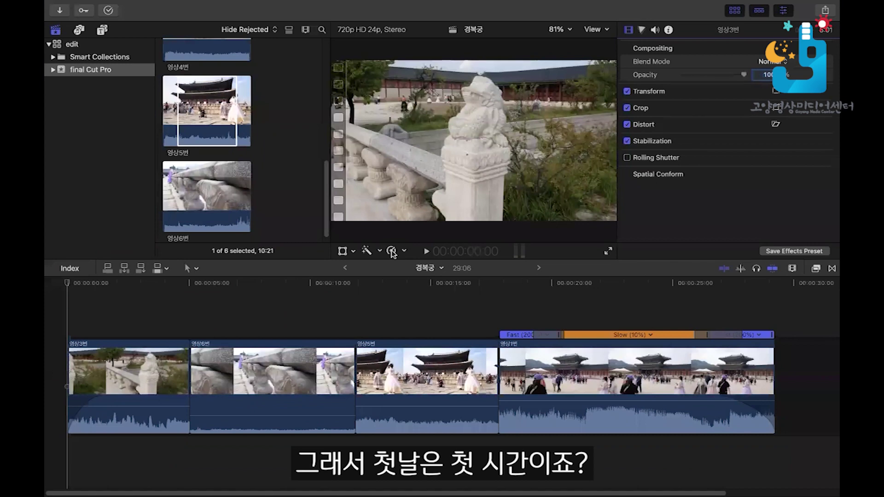
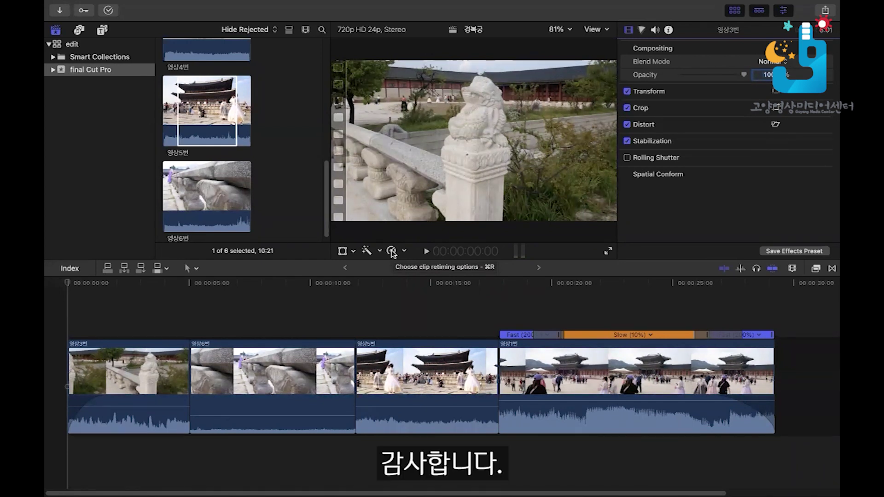
mouse_move(433, 6)
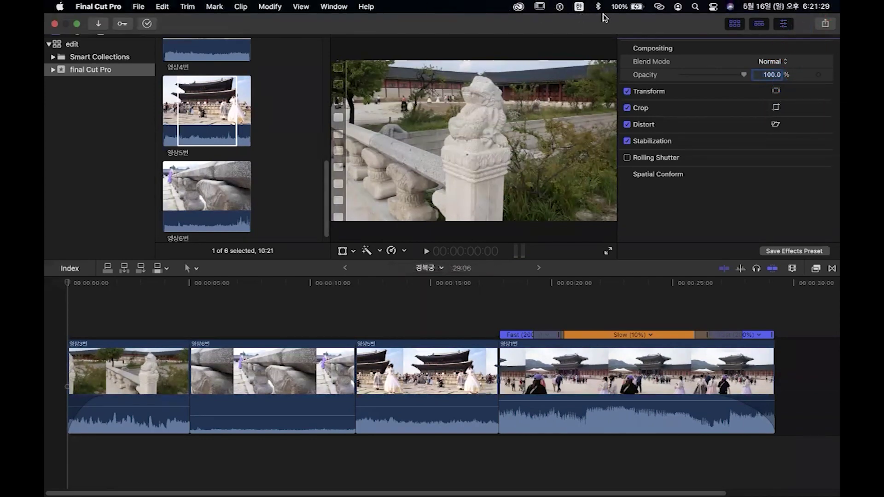